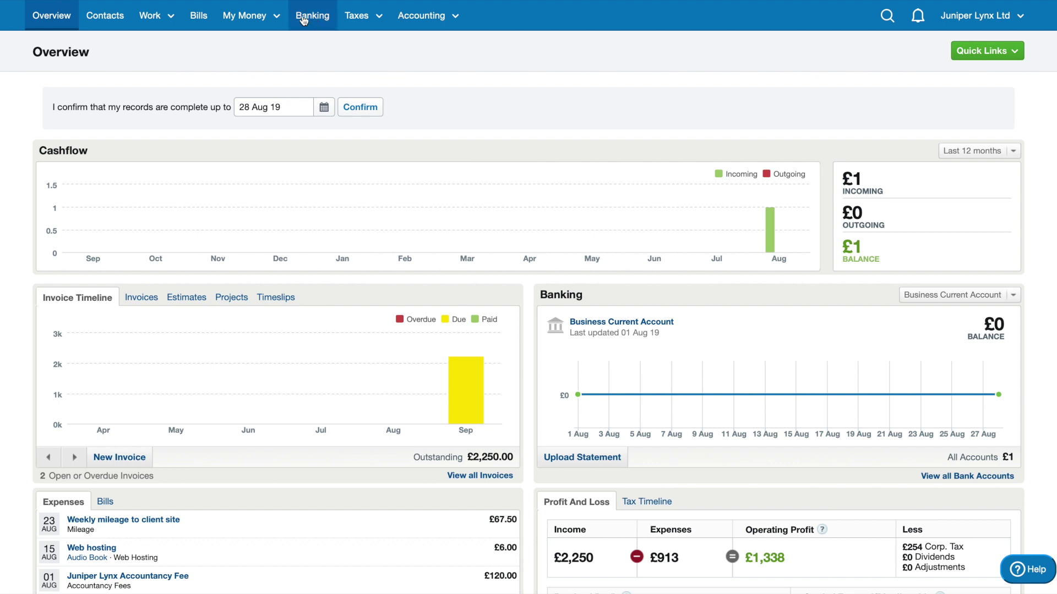
# Open the bank accounts summary and examine the listed accounts, the primary account marker and the Petty Cash balance.
pyautogui.click(312, 18)
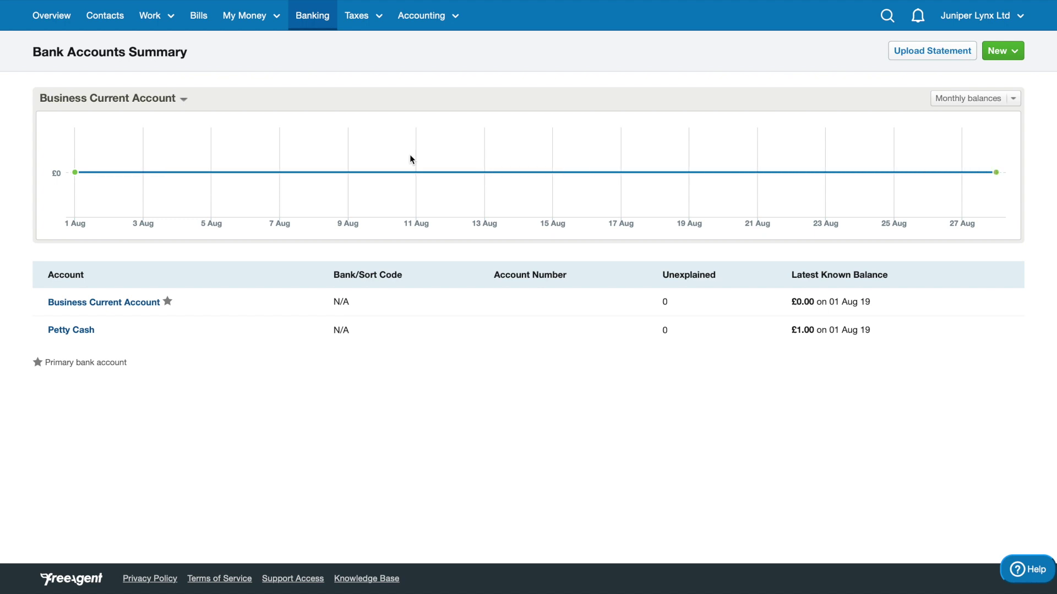
pyautogui.click(183, 100)
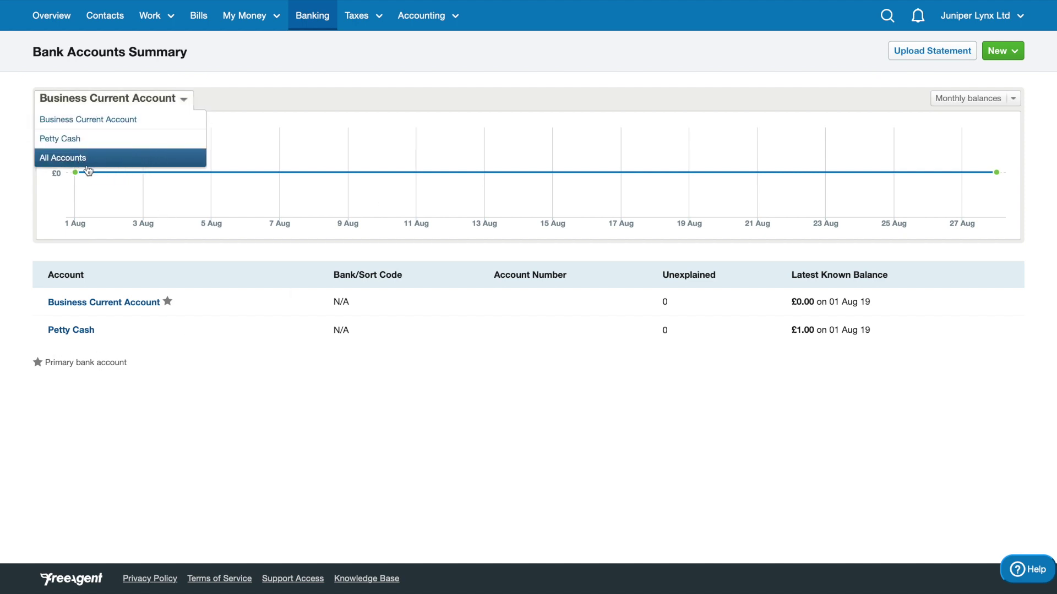
pyautogui.click(193, 372)
pyautogui.moveTo(33, 363); pyautogui.dragTo(76, 368)
pyautogui.click(133, 366)
pyautogui.click(152, 377)
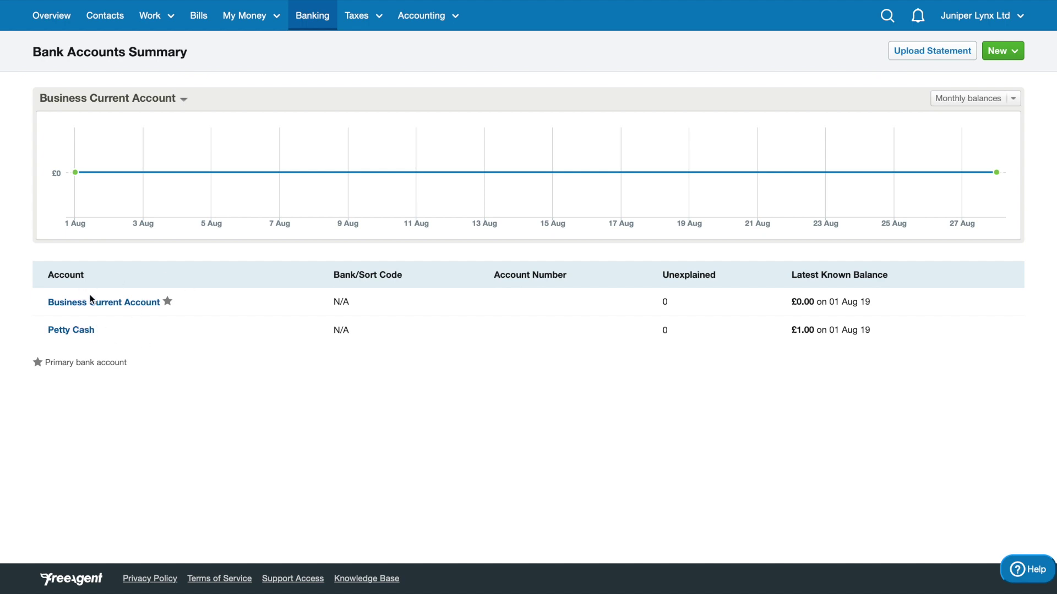
pyautogui.moveTo(44, 303); pyautogui.dragTo(235, 301)
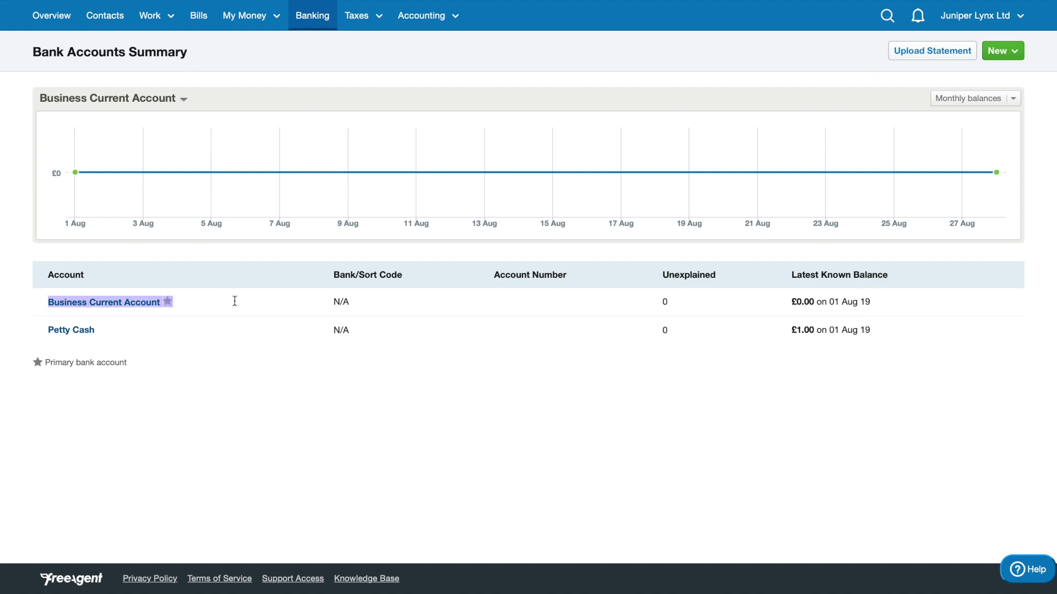
pyautogui.click(234, 302)
pyautogui.moveTo(45, 330); pyautogui.dragTo(99, 327)
pyautogui.click(100, 326)
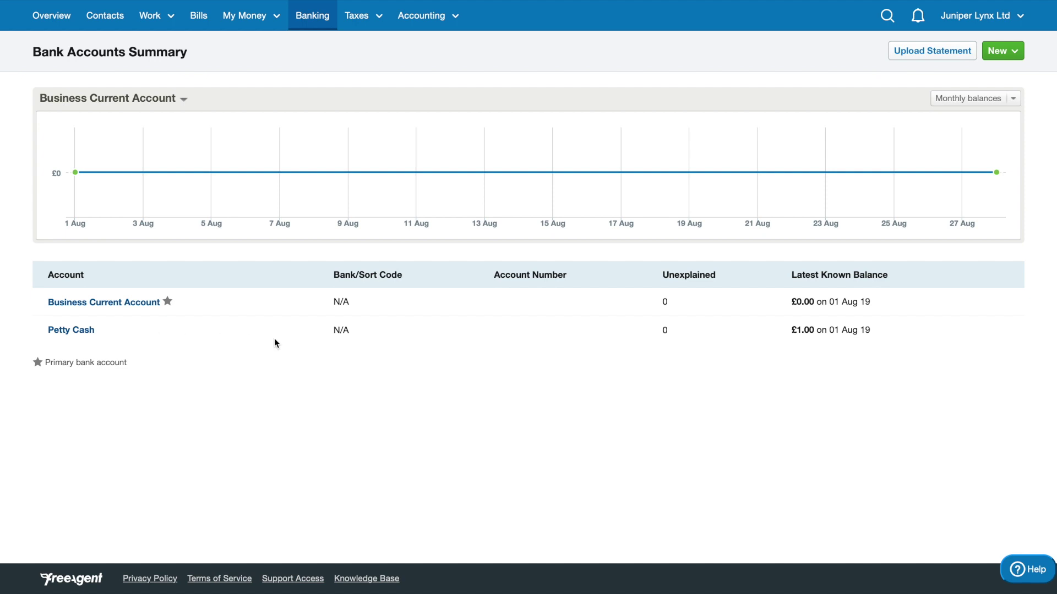
pyautogui.moveTo(99, 325); pyautogui.dragTo(47, 329)
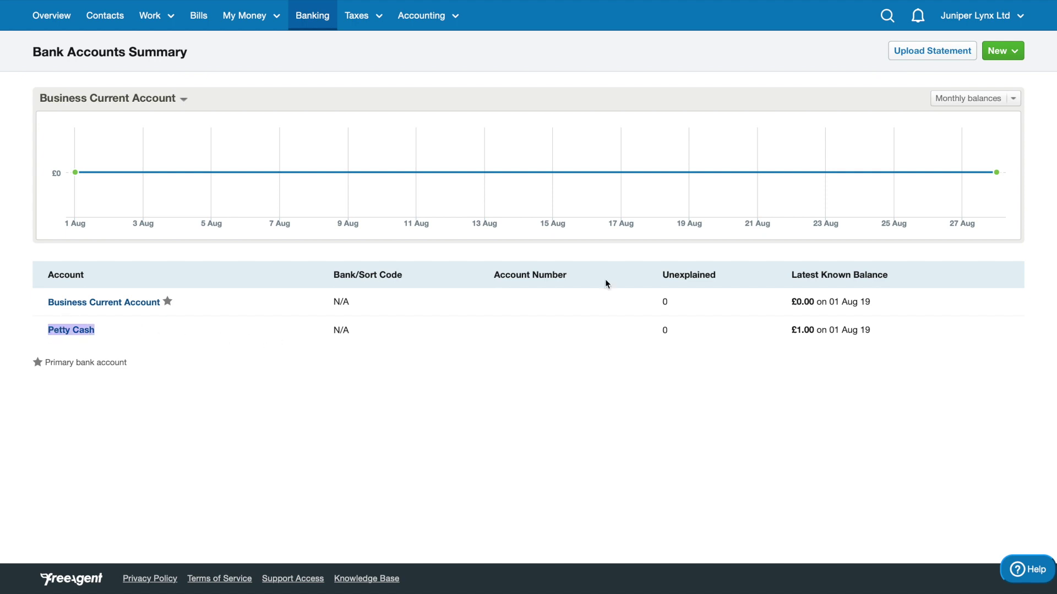
pyautogui.moveTo(793, 334); pyautogui.dragTo(818, 333)
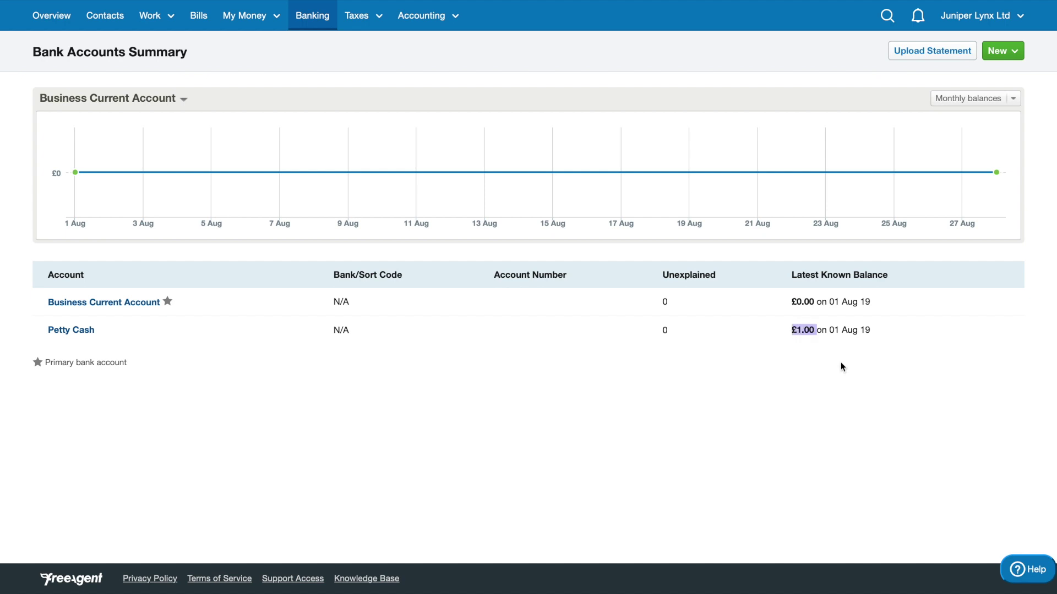
# Open the Business Current Account from the overview and check which other accounts it can be switched to.
pyautogui.click(46, 11)
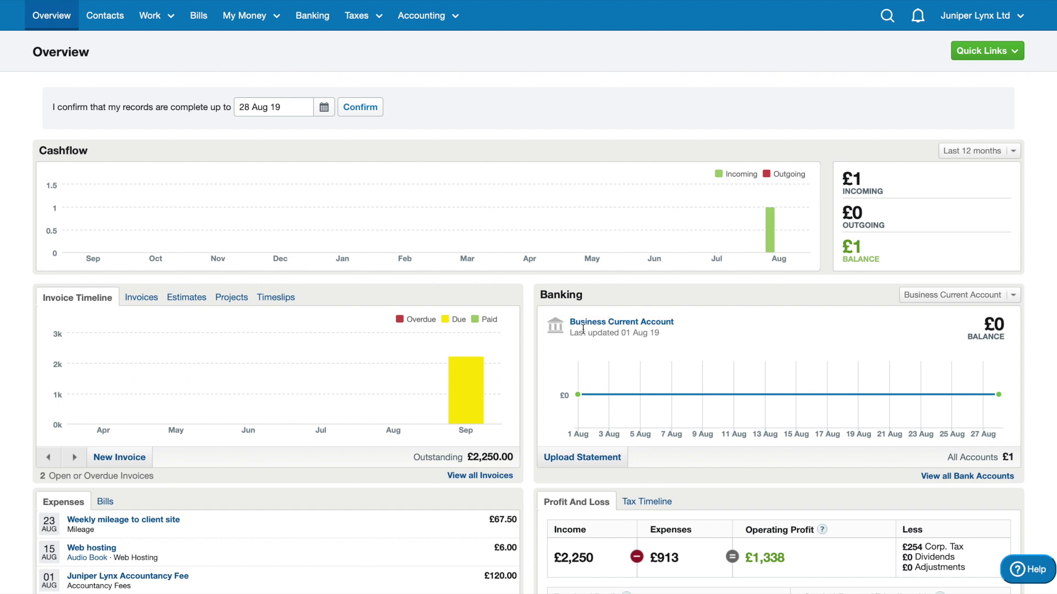
pyautogui.moveTo(599, 323)
pyautogui.click(621, 322)
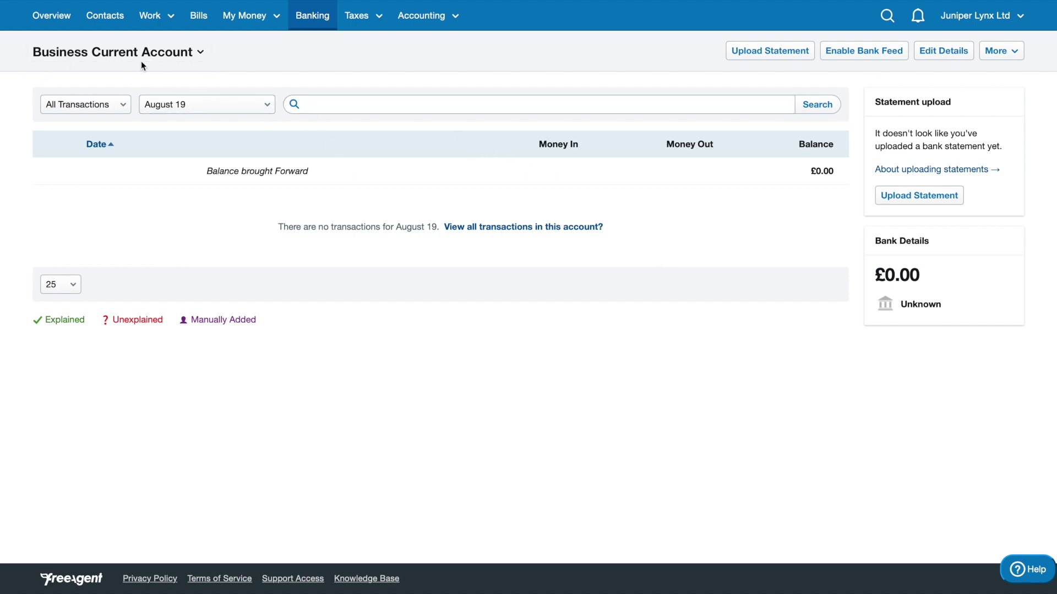
pyautogui.click(202, 53)
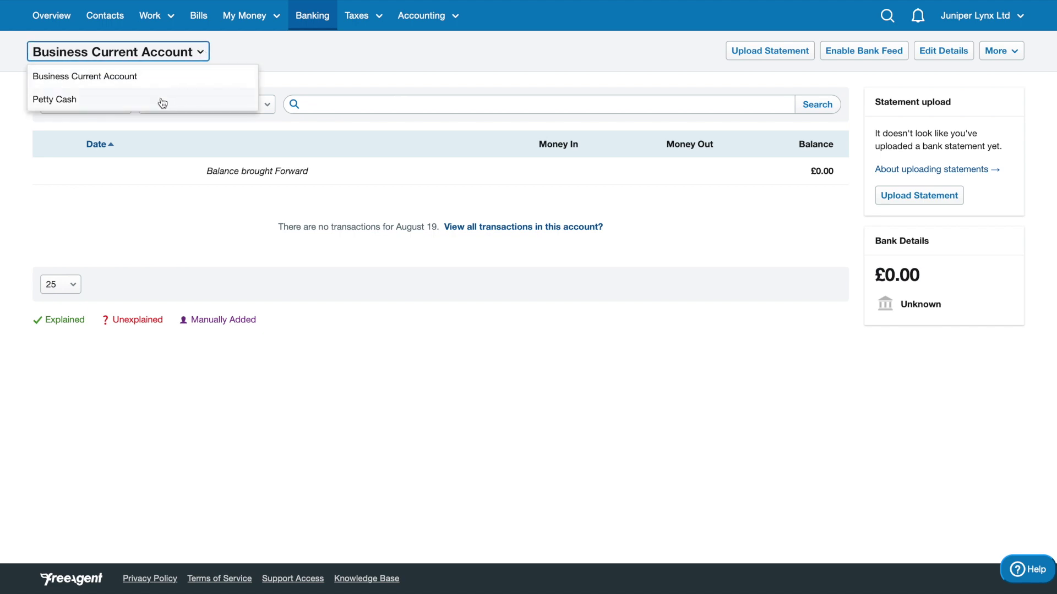
pyautogui.click(174, 151)
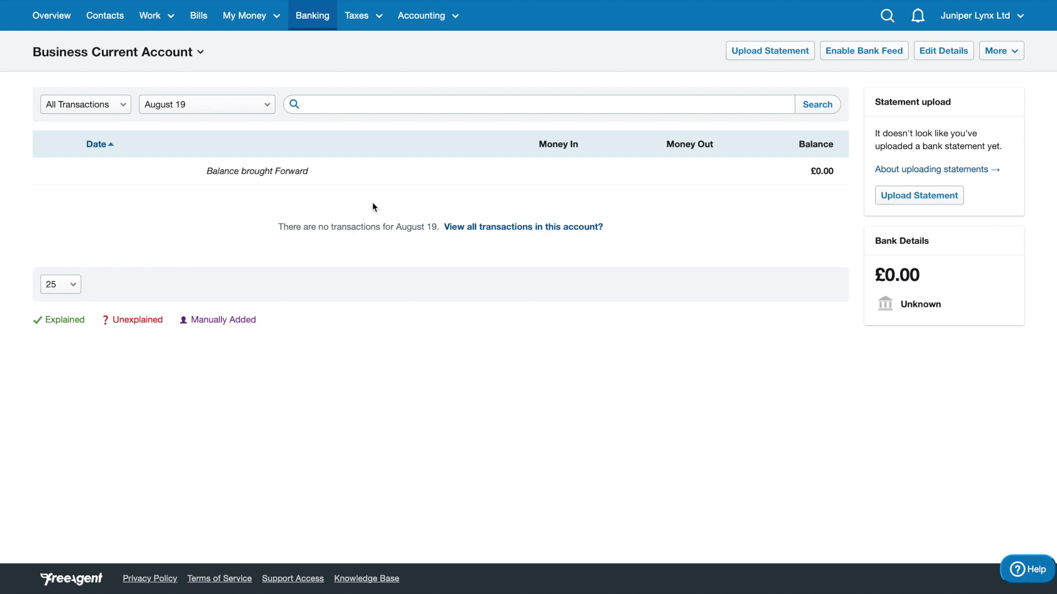
# Start a bank statement upload from the accounts summary with the file Book1 test.csv and the Business Current Account as destination.
pyautogui.hotkey('alt', 'Left')
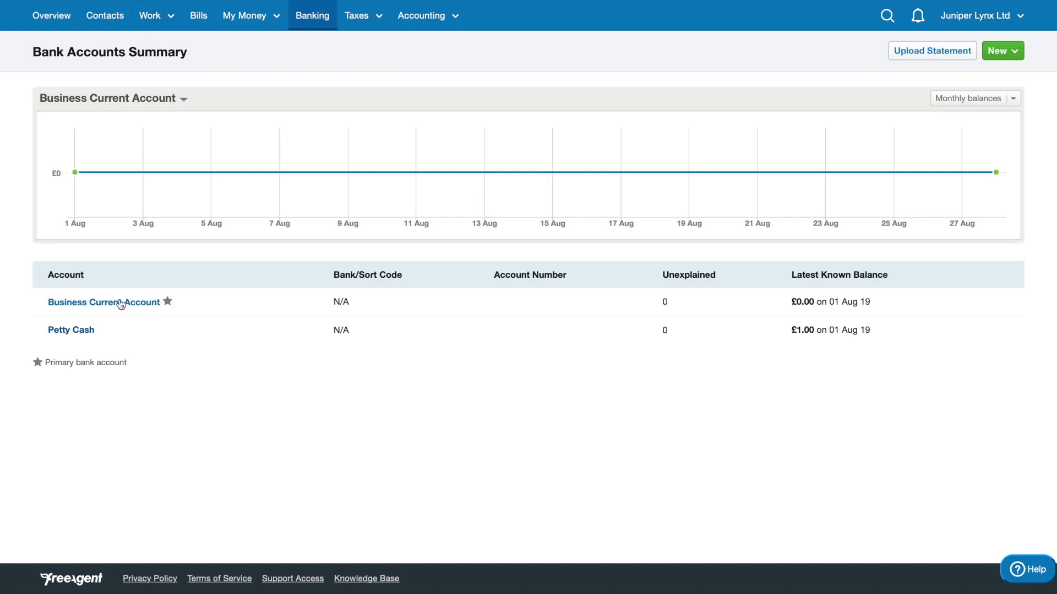
pyautogui.click(927, 52)
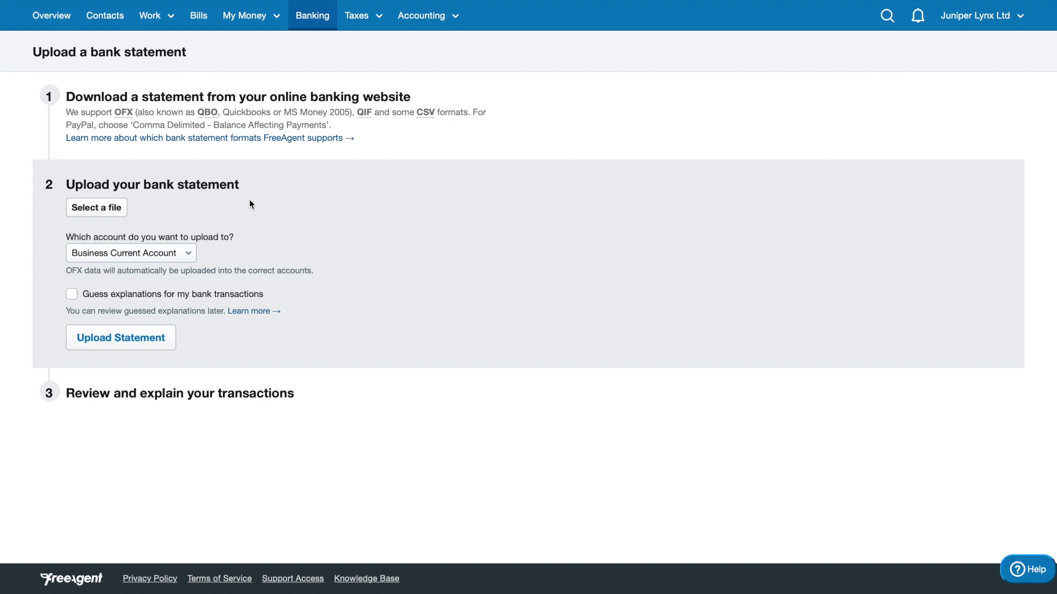
pyautogui.click(129, 253)
pyautogui.click(126, 251)
pyautogui.click(127, 249)
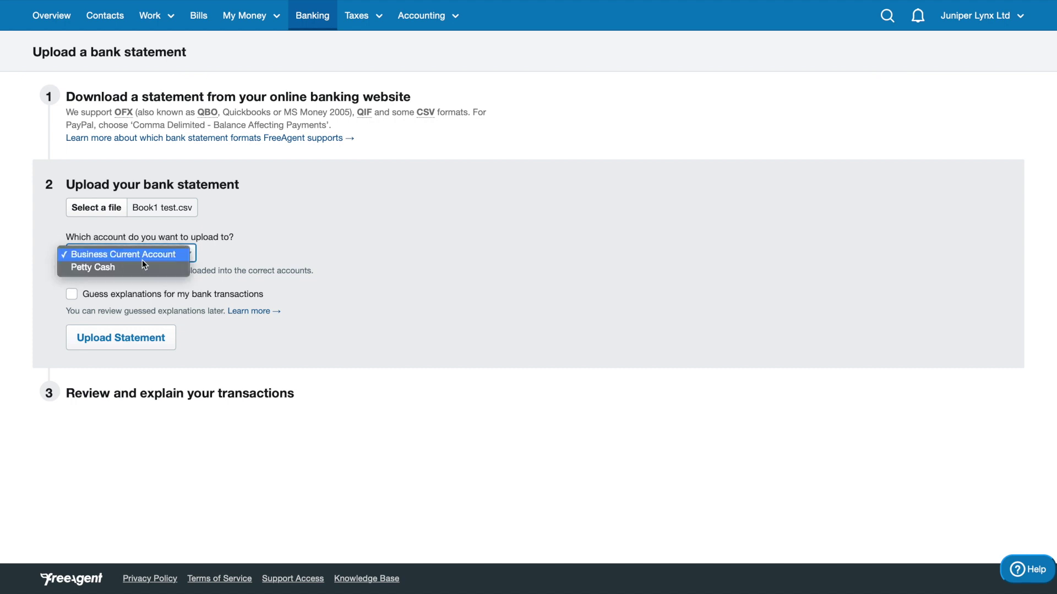
pyautogui.click(179, 254)
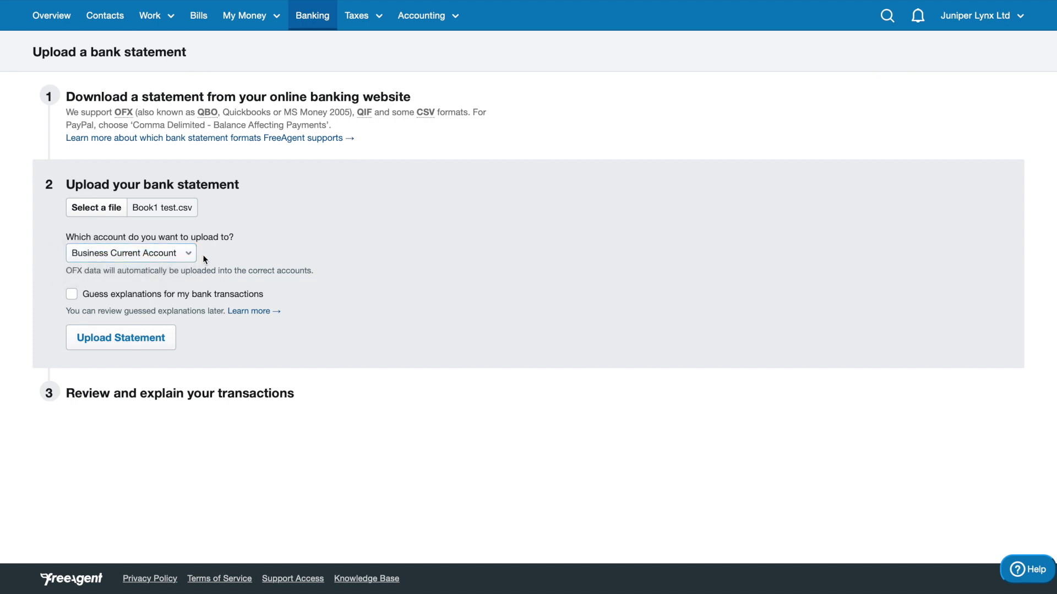
pyautogui.click(153, 258)
pyautogui.click(174, 254)
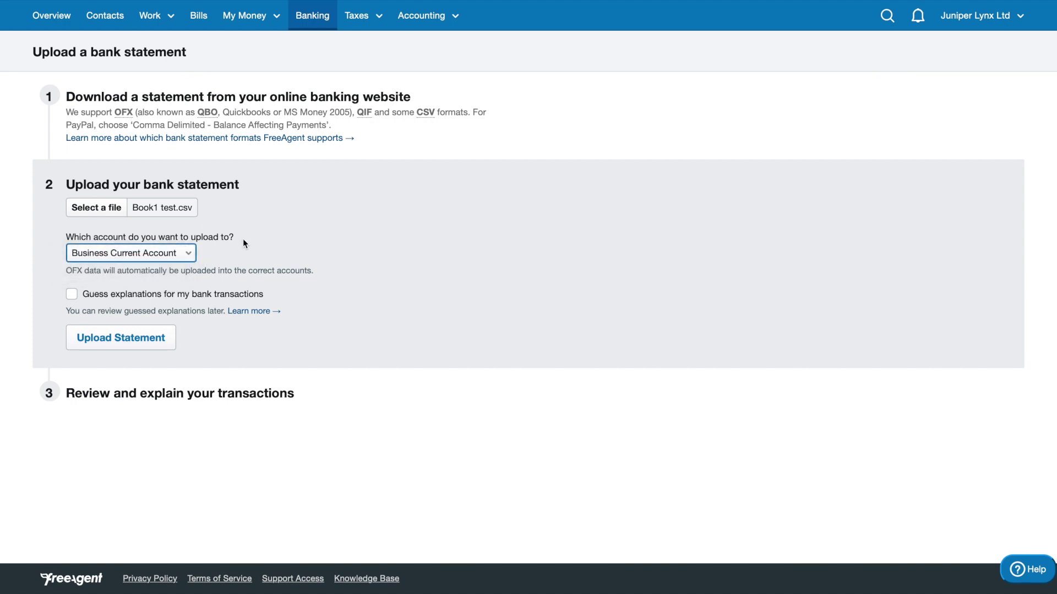
# Enable guessing explanations for the bank transactions and upload the statement.
pyautogui.click(91, 307)
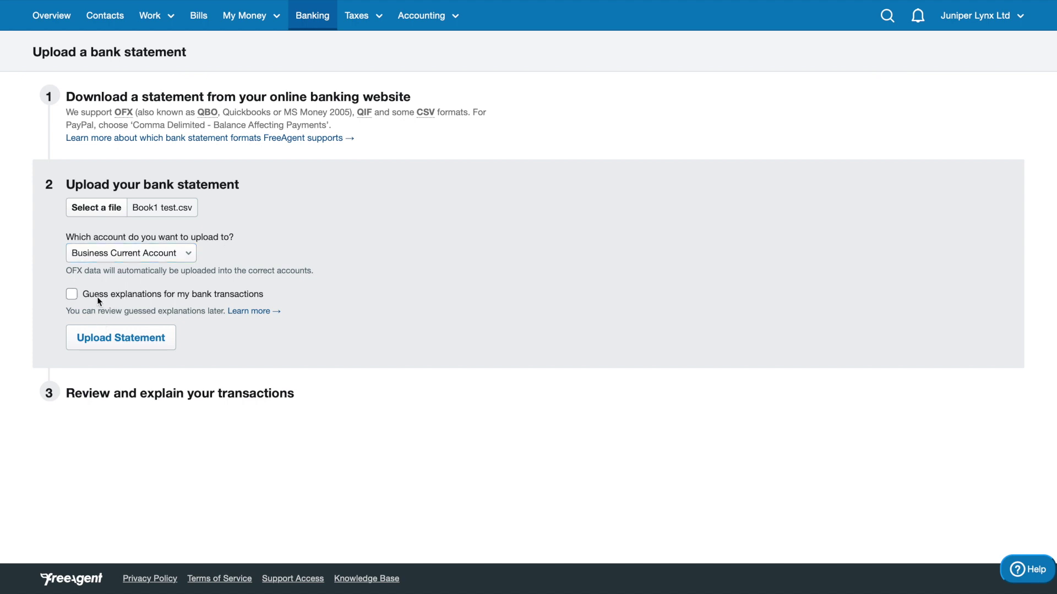
pyautogui.moveTo(90, 306); pyautogui.dragTo(69, 318)
pyautogui.moveTo(55, 293); pyautogui.dragTo(139, 317)
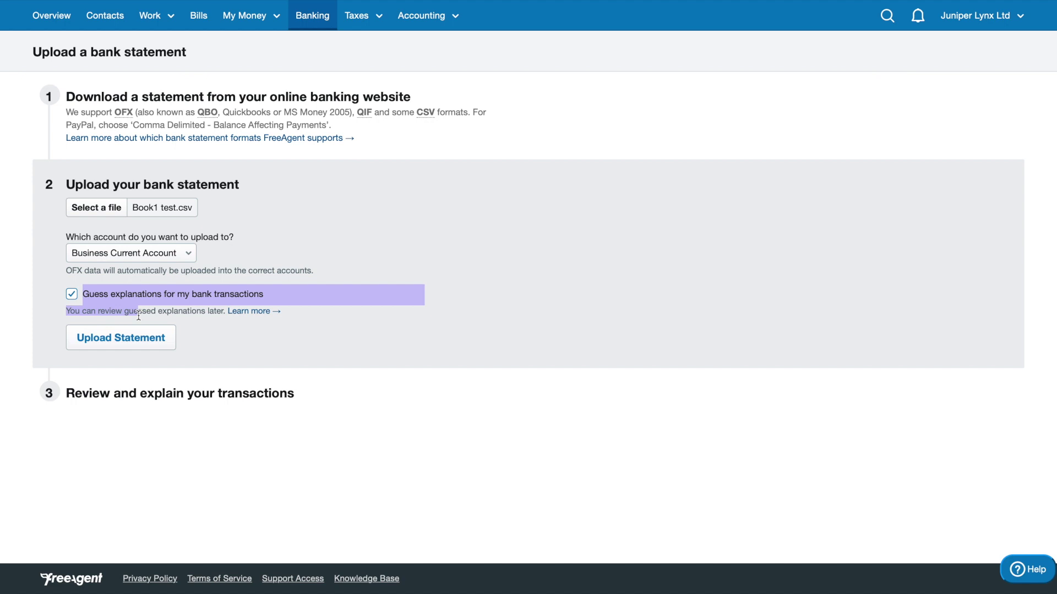
pyautogui.click(140, 312)
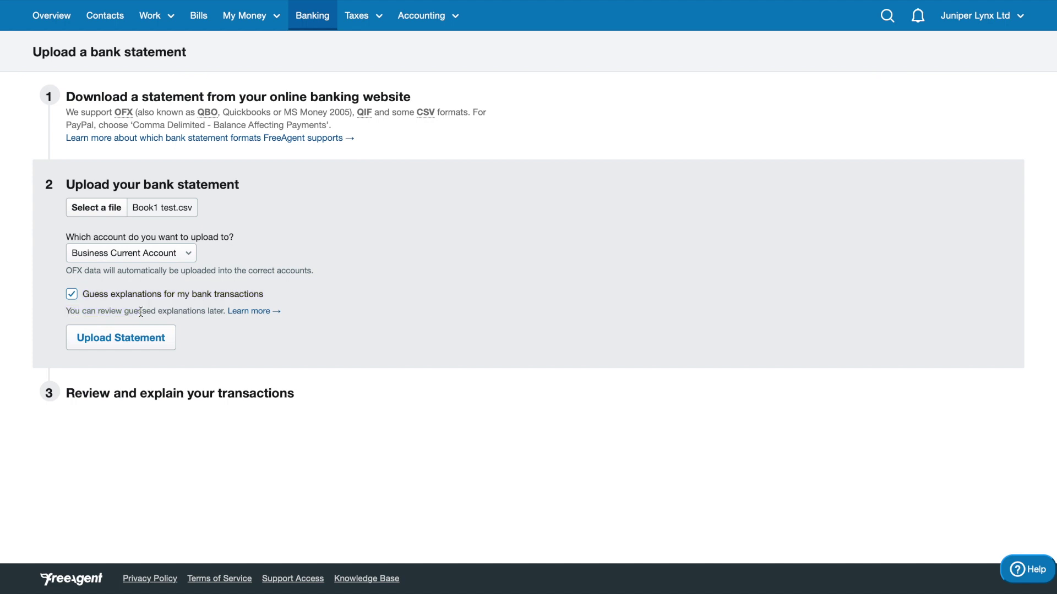
pyautogui.moveTo(133, 290); pyautogui.dragTo(134, 311)
pyautogui.click(134, 311)
pyautogui.click(133, 341)
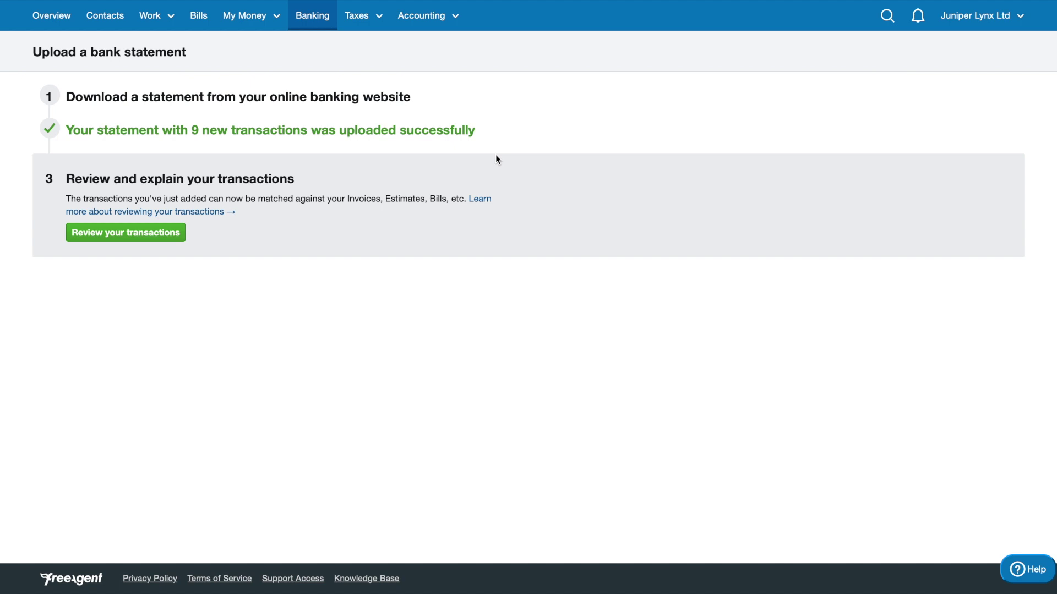
# Open the Business Current Account's August 19 transactions and review the incoming transfer of 03 Aug 19.
pyautogui.click(304, 31)
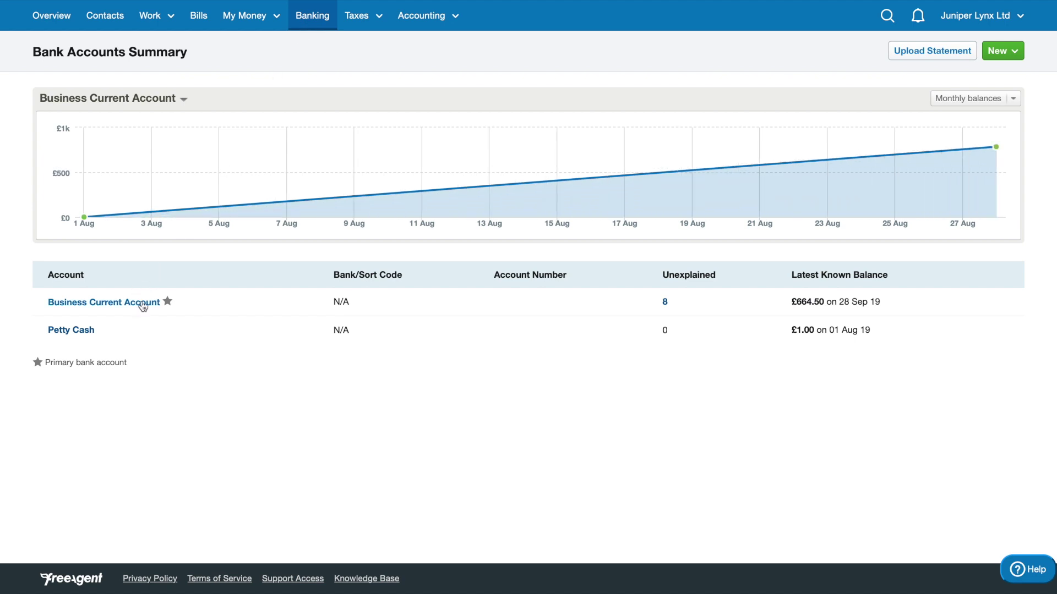
pyautogui.click(143, 305)
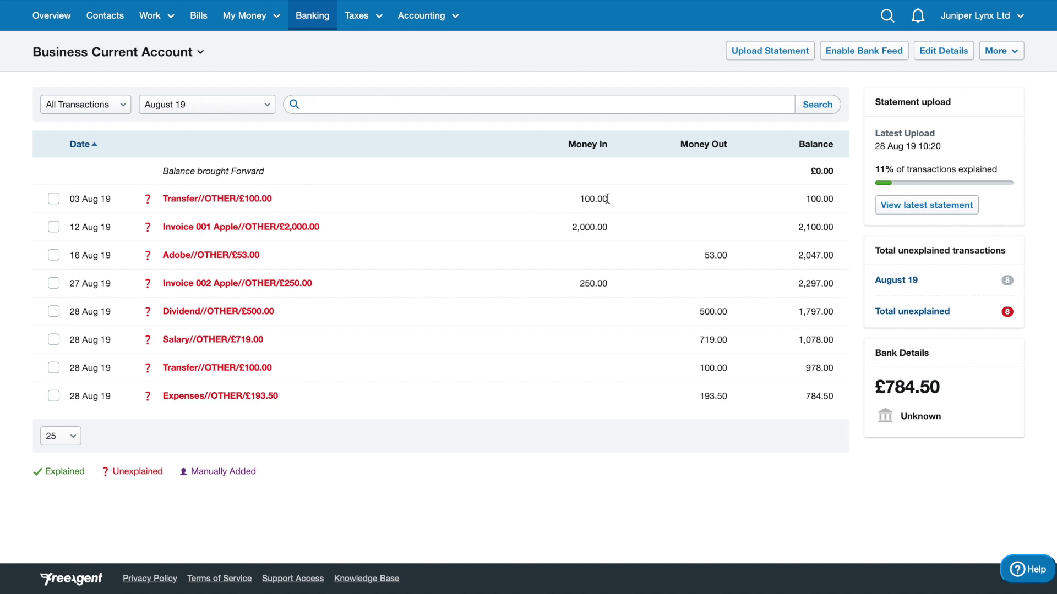
pyautogui.moveTo(610, 201); pyautogui.dragTo(163, 198)
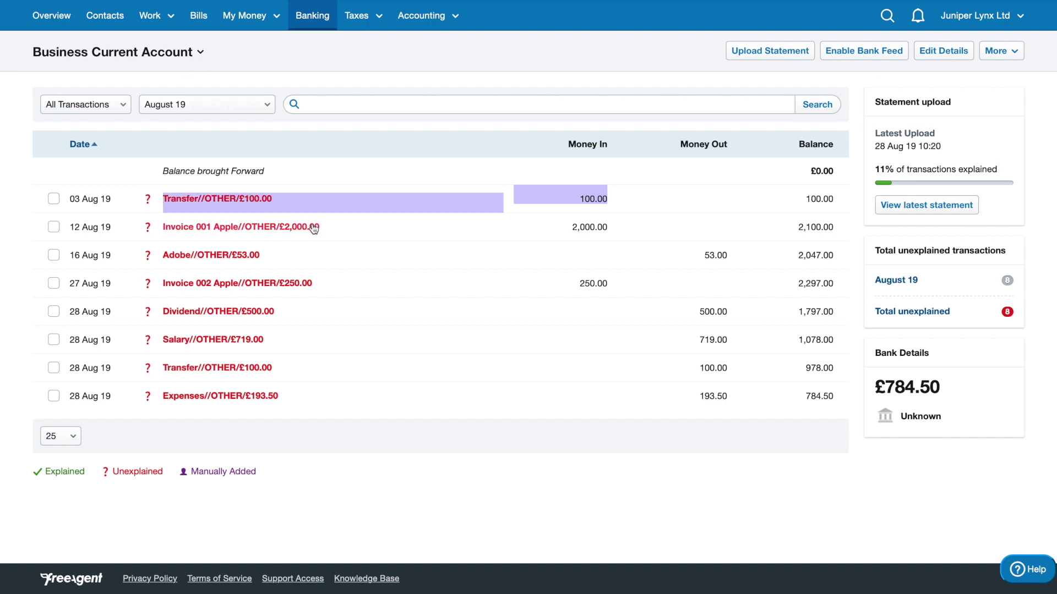
pyautogui.click(472, 202)
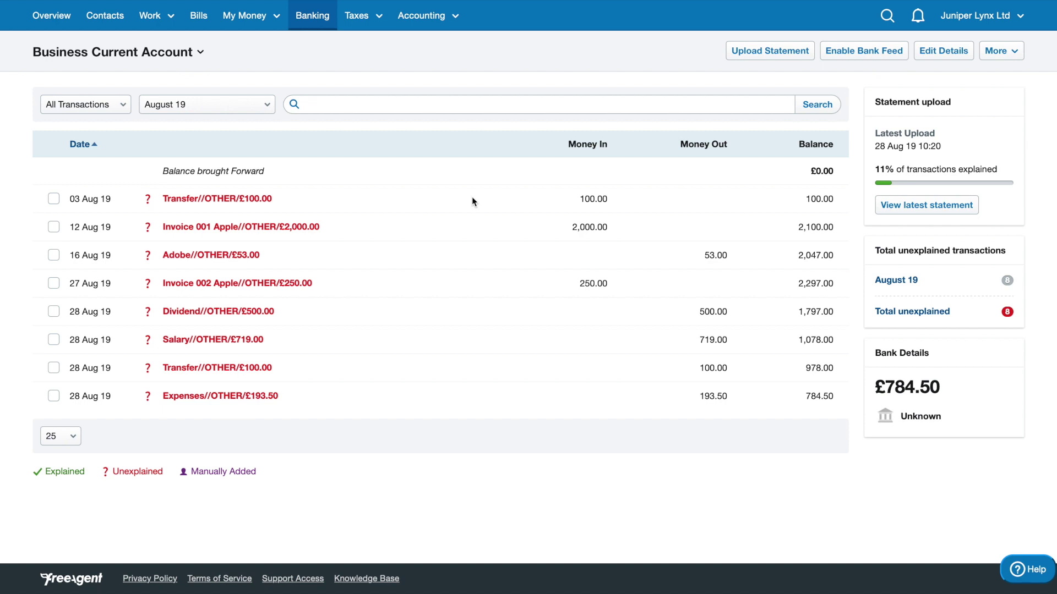
# Open the 03 Aug 19 incoming transfer for explanation and set its type to Money Received from User.
pyautogui.click(271, 199)
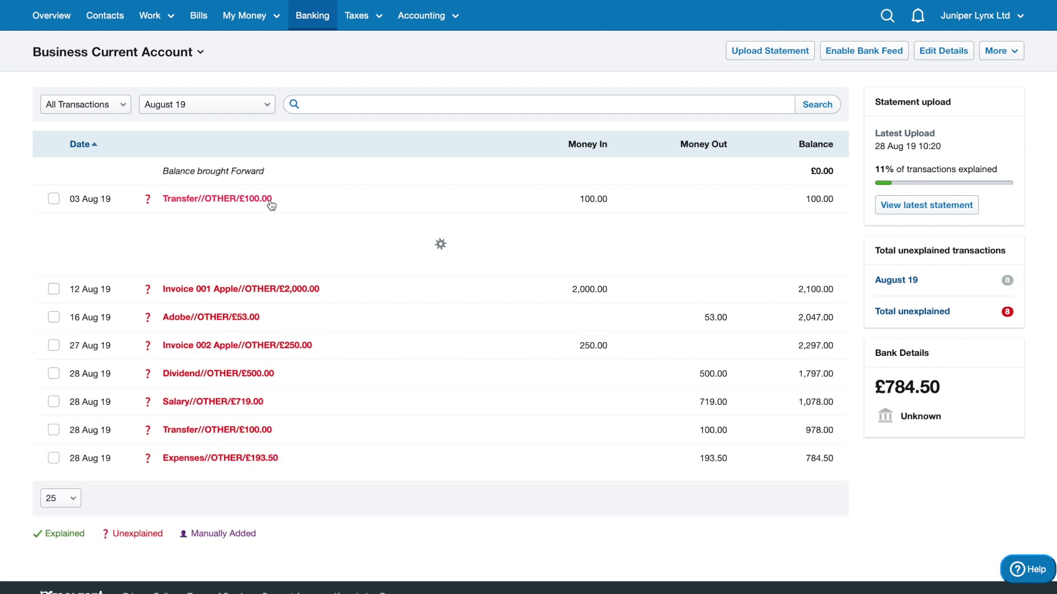
pyautogui.moveTo(134, 225); pyautogui.dragTo(206, 224)
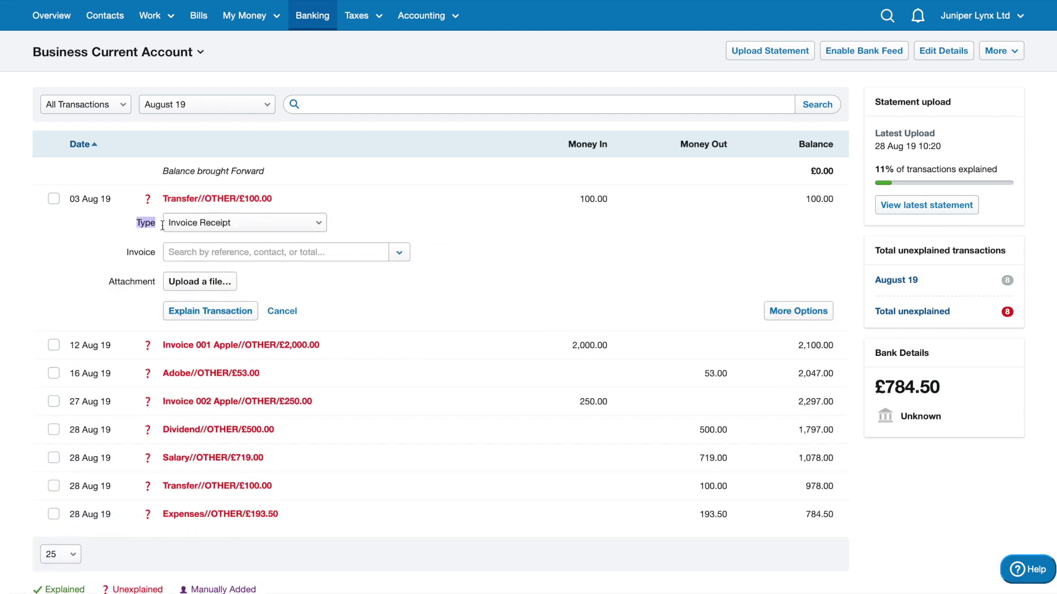
pyautogui.click(243, 227)
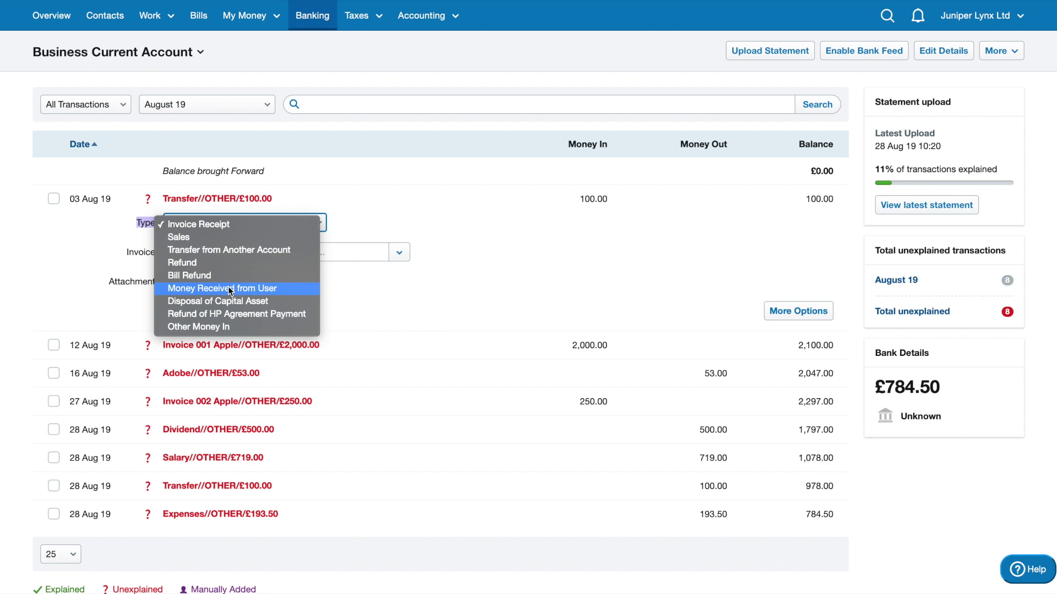
pyautogui.click(230, 291)
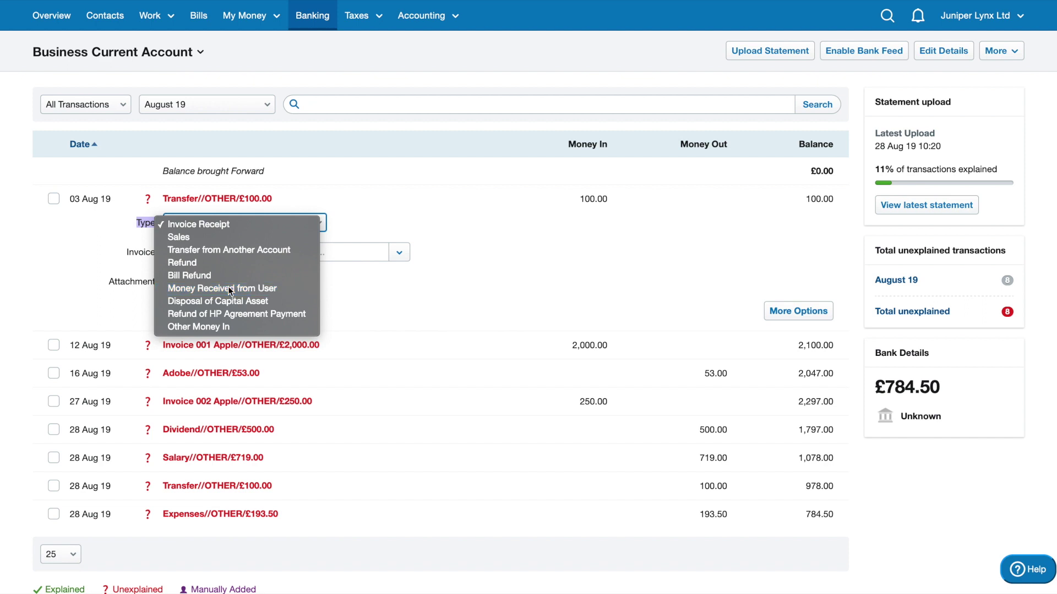
pyautogui.moveTo(581, 198)
pyautogui.mouseDown()
pyautogui.moveTo(608, 198)
pyautogui.moveTo(579, 199)
pyautogui.mouseUp()
pyautogui.click(601, 199)
pyautogui.click(568, 209)
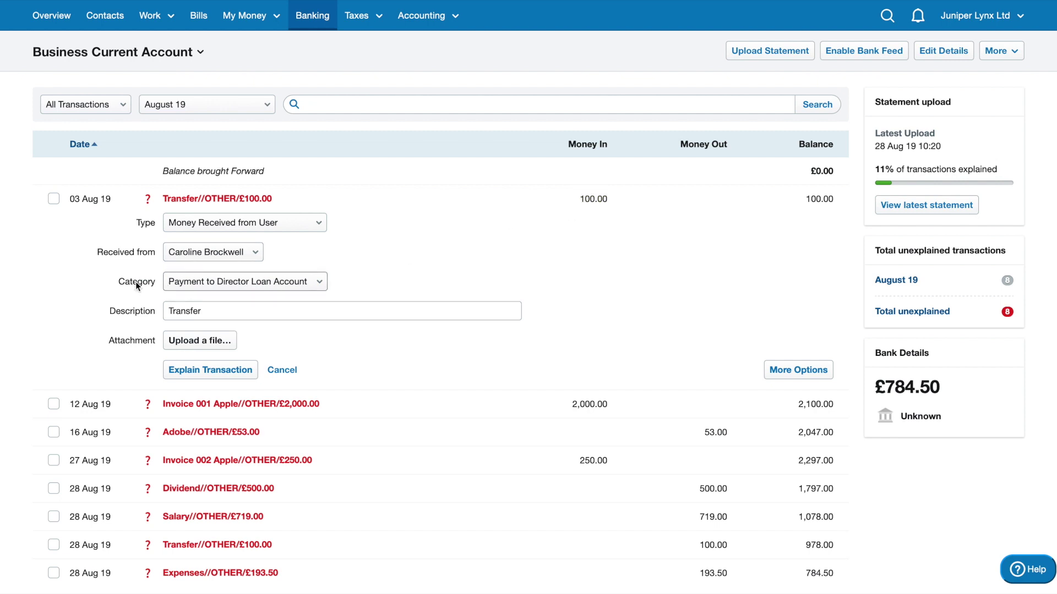
# Choose Payment to Director Loan Account as the category of the 03 Aug 19 incoming transfer.
pyautogui.moveTo(108, 282); pyautogui.dragTo(159, 288)
pyautogui.click(205, 286)
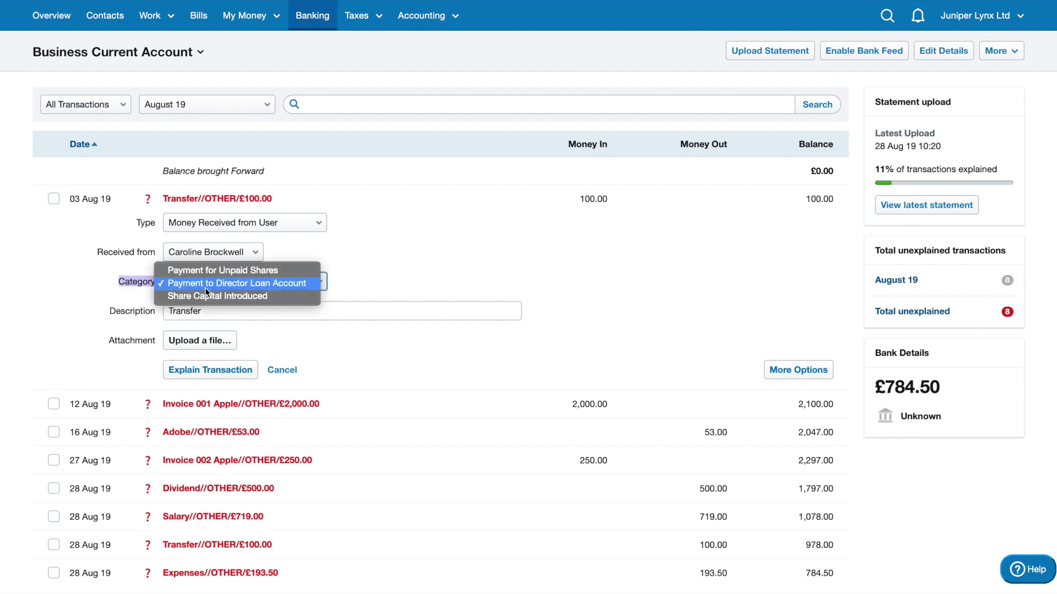
pyautogui.click(232, 280)
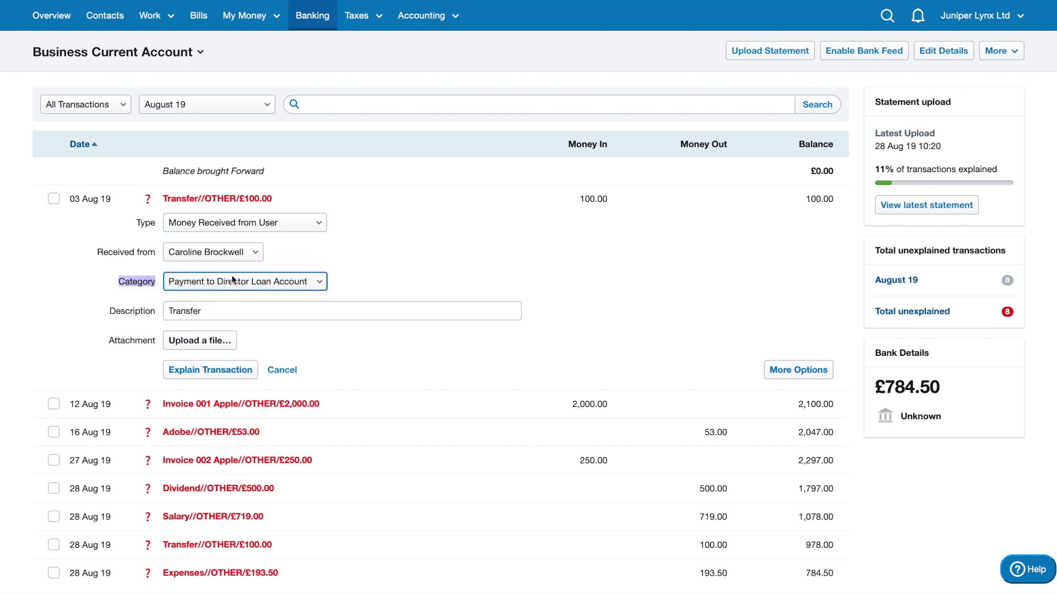
pyautogui.click(336, 292)
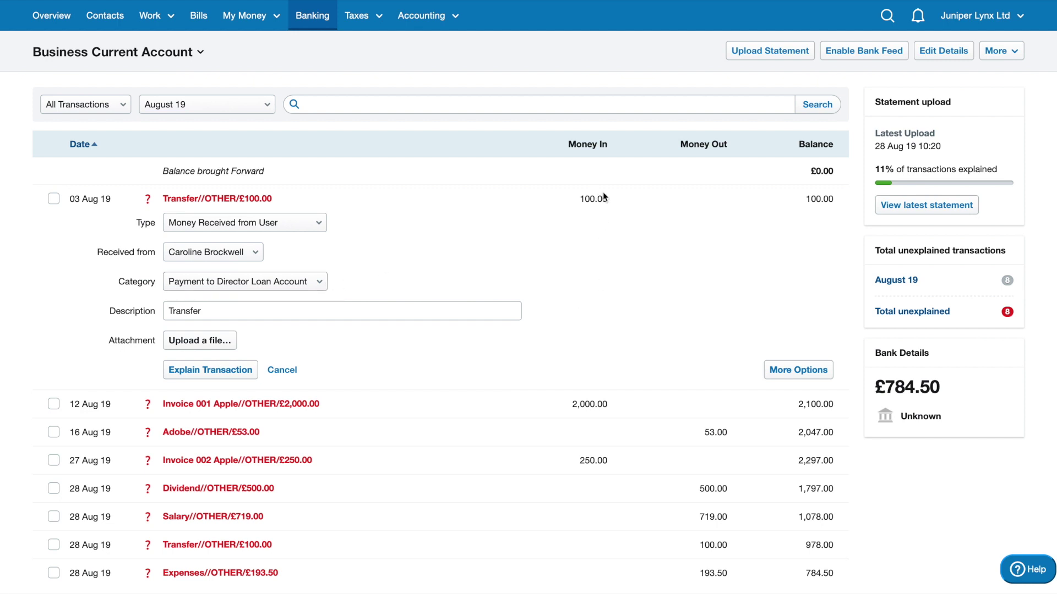
pyautogui.moveTo(605, 199)
pyautogui.mouseDown()
pyautogui.moveTo(583, 199)
pyautogui.moveTo(619, 199)
pyautogui.mouseUp()
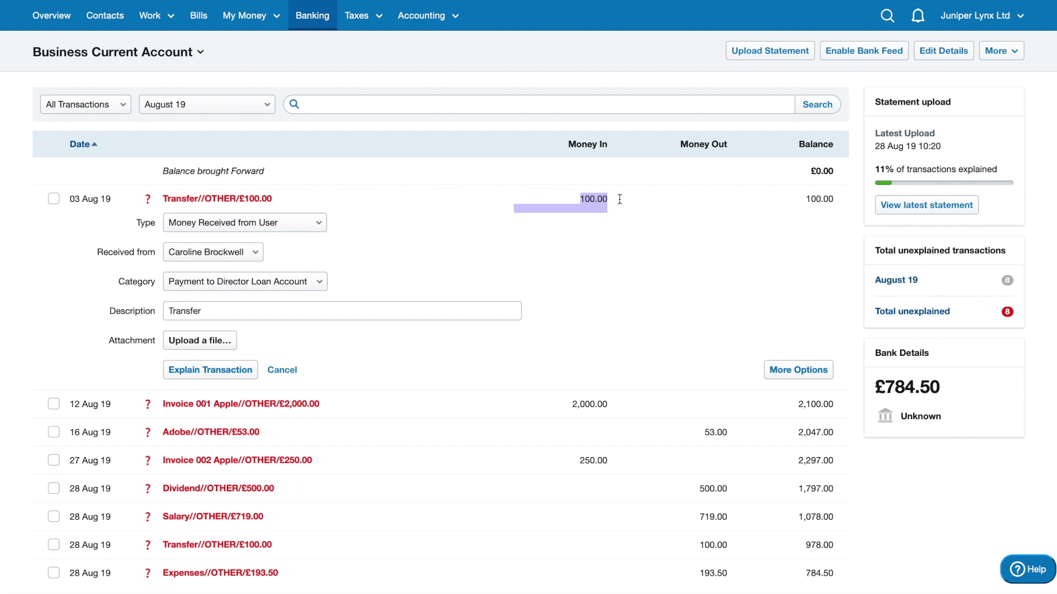
pyautogui.click(596, 241)
pyautogui.click(325, 288)
pyautogui.click(326, 288)
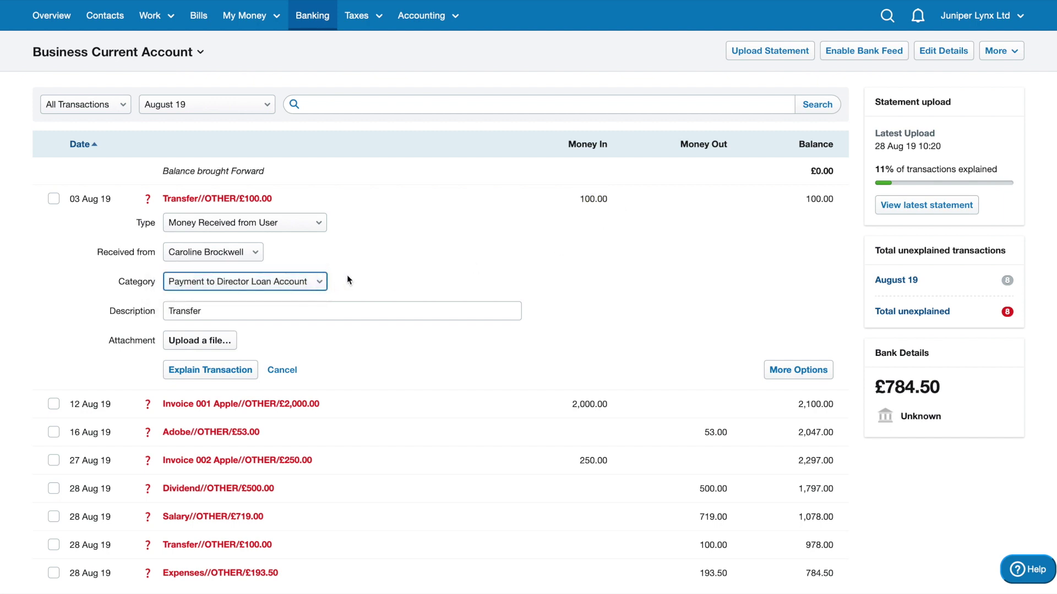
pyautogui.click(347, 279)
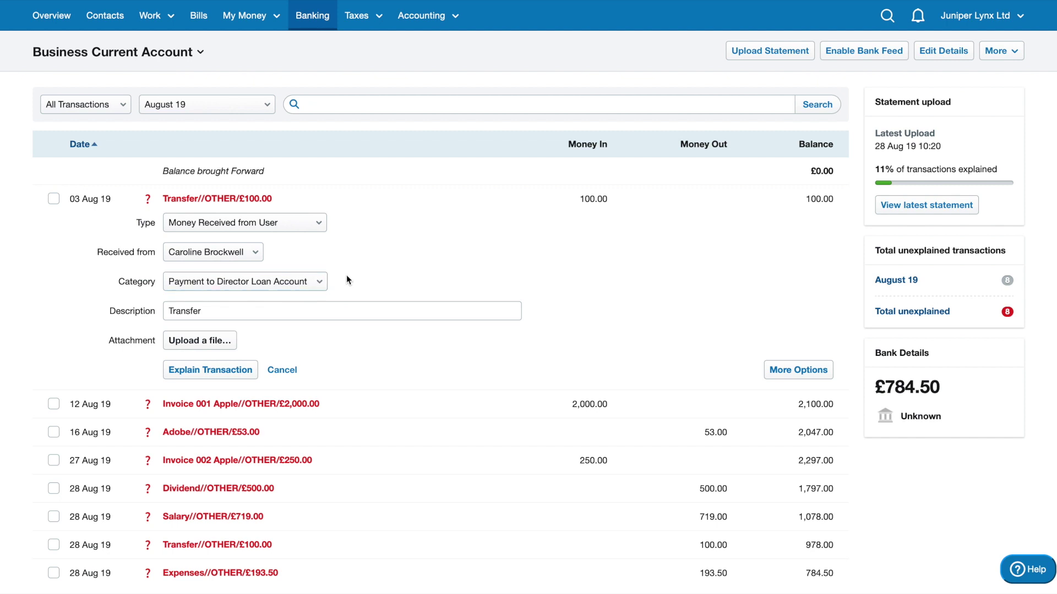
# Save the explanation of the 03 Aug 19 incoming transfer.
pyautogui.click(218, 368)
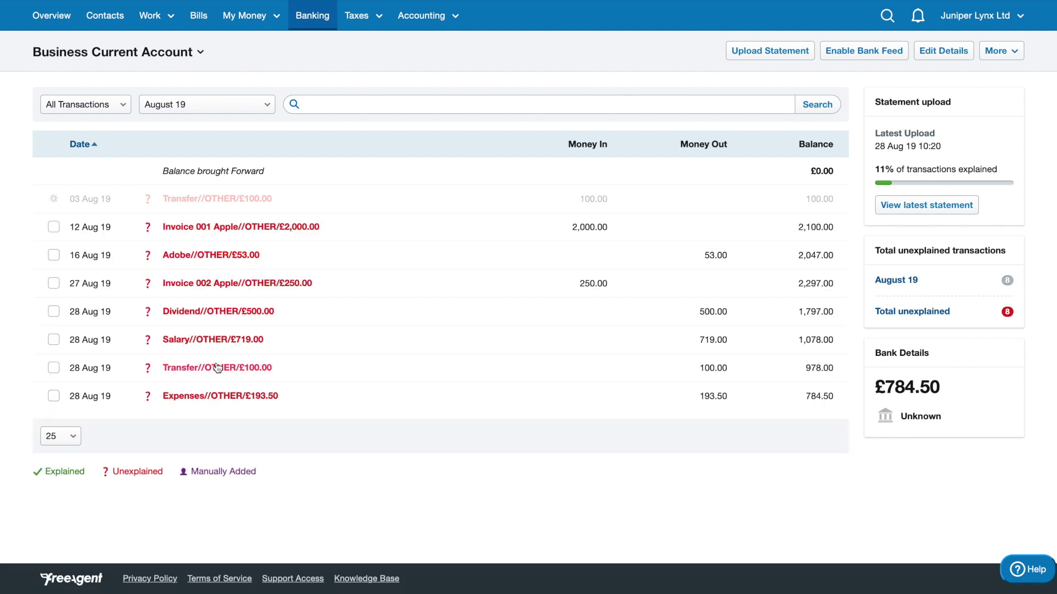
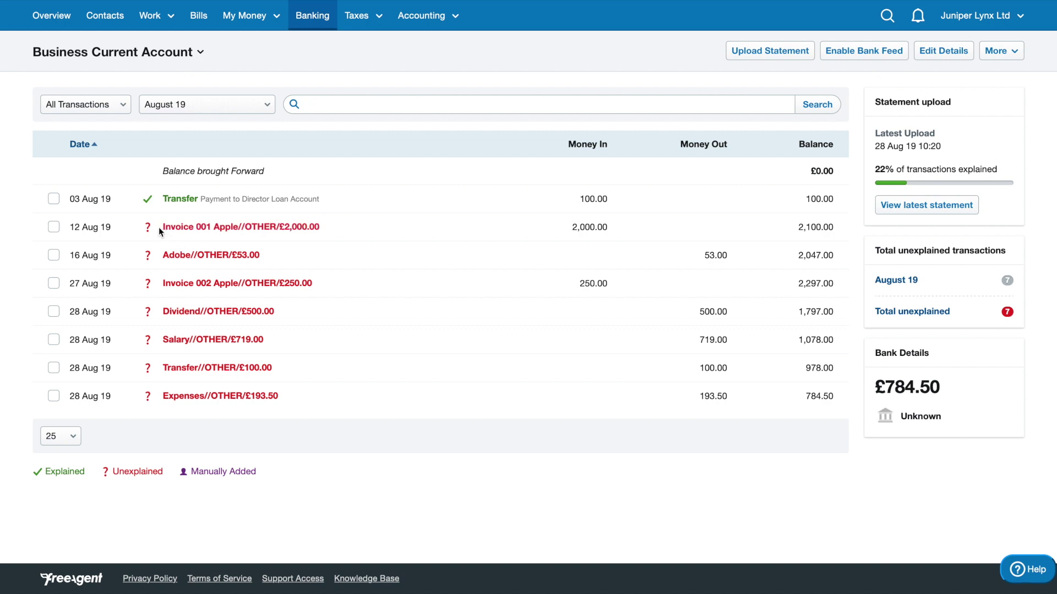
# Explain the 12 Aug 19 incoming payment as an Invoice Receipt against invoice 001 Apple £2,000.00.
pyautogui.moveTo(160, 227); pyautogui.dragTo(320, 233)
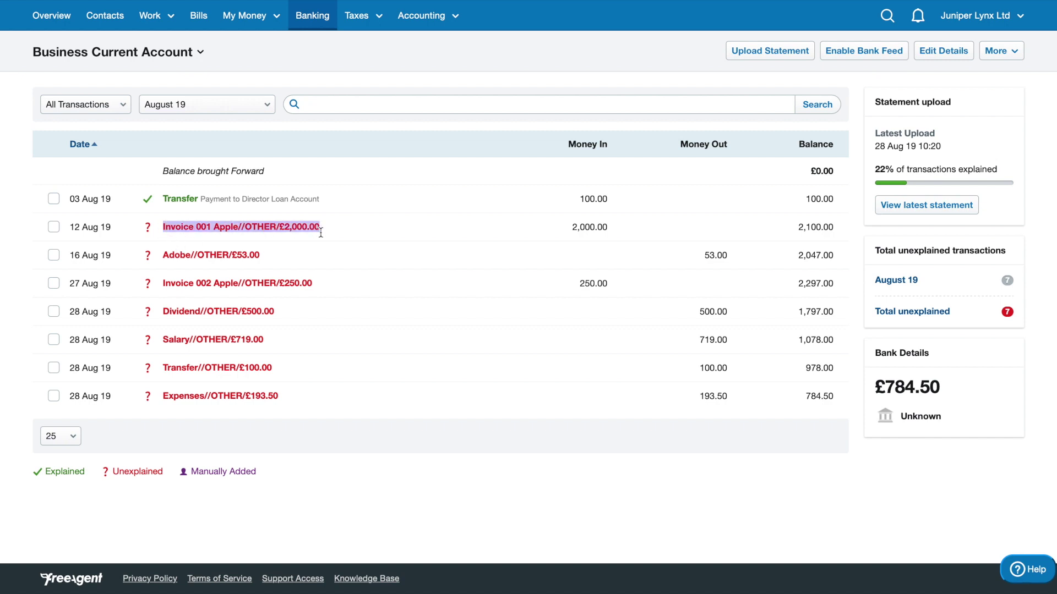
pyautogui.click(325, 232)
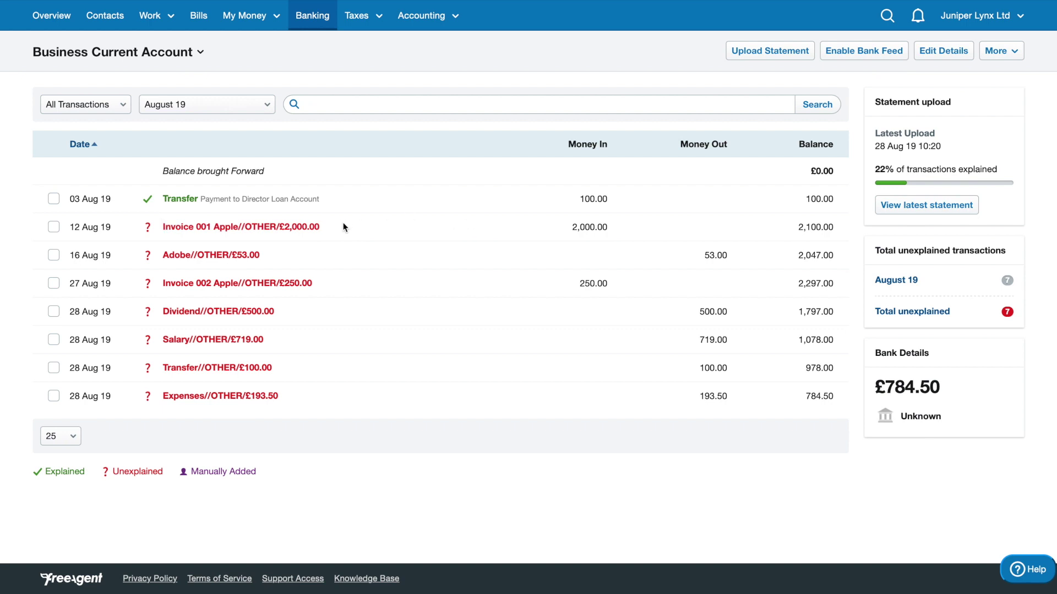
pyautogui.click(308, 236)
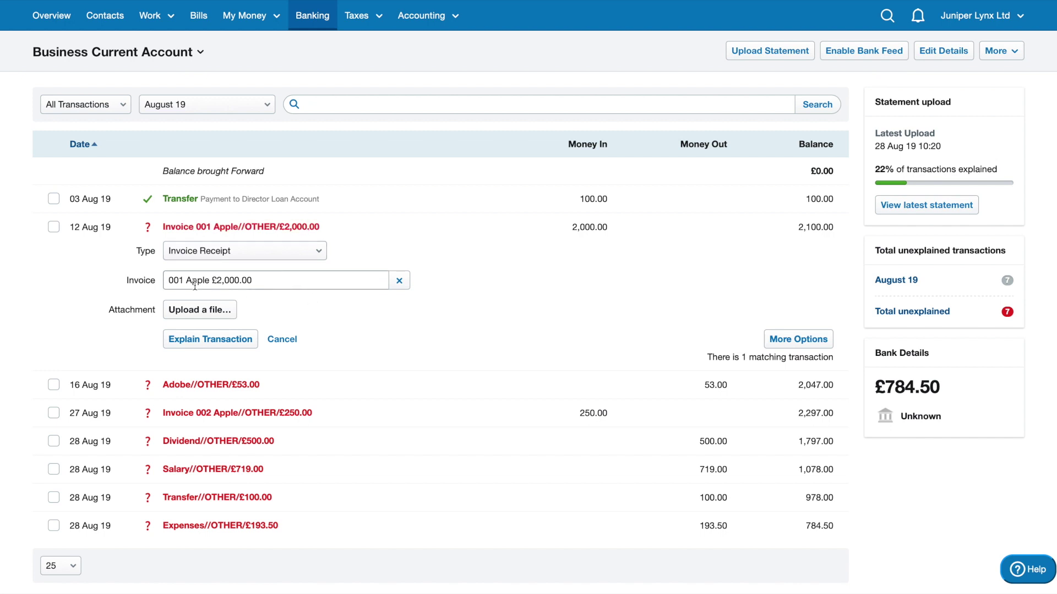
pyautogui.moveTo(166, 282); pyautogui.dragTo(255, 280)
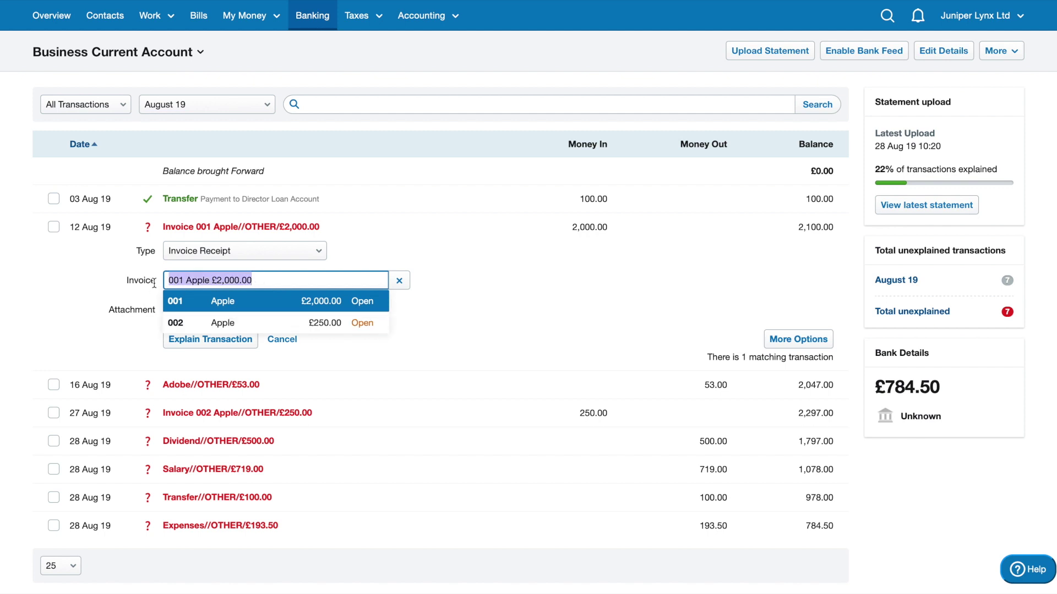
pyautogui.click(280, 303)
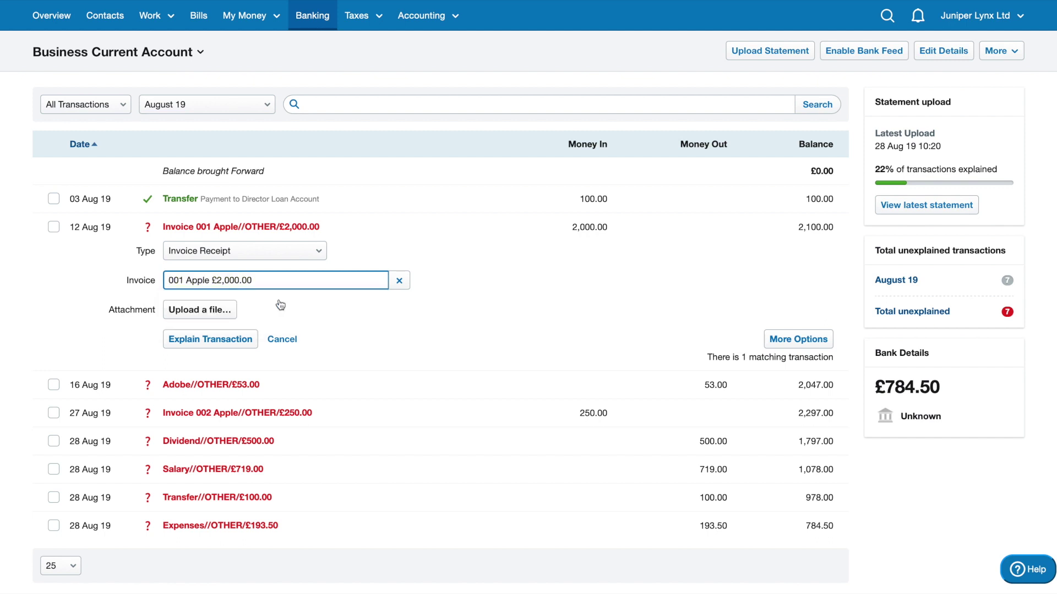
pyautogui.click(236, 345)
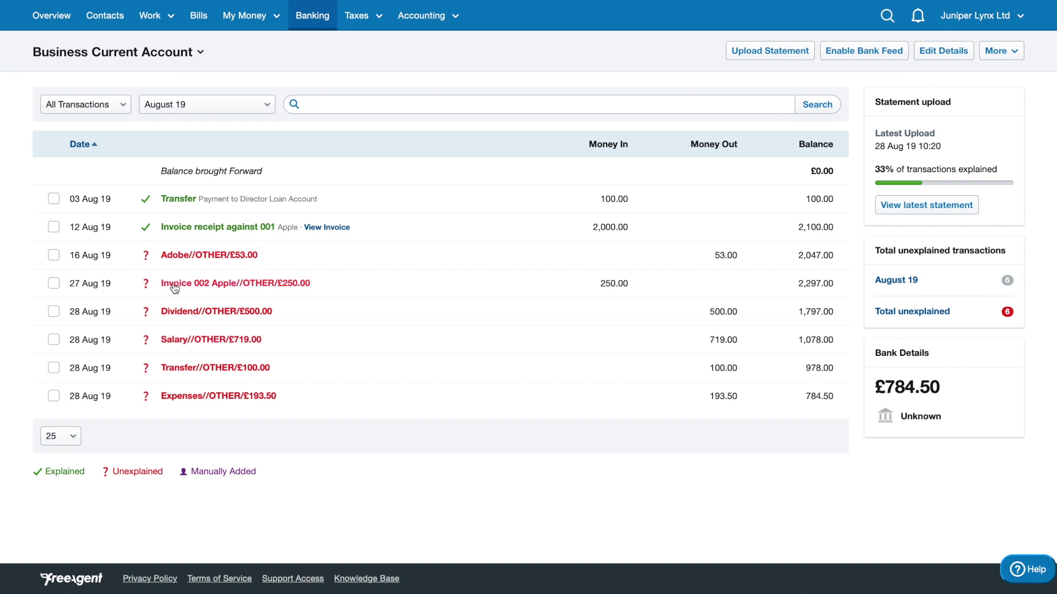
# Open the 27 Aug 19 Invoice 002 Apple transaction for explanation and set its type to Invoice Receipt.
pyautogui.moveTo(160, 283); pyautogui.dragTo(234, 284)
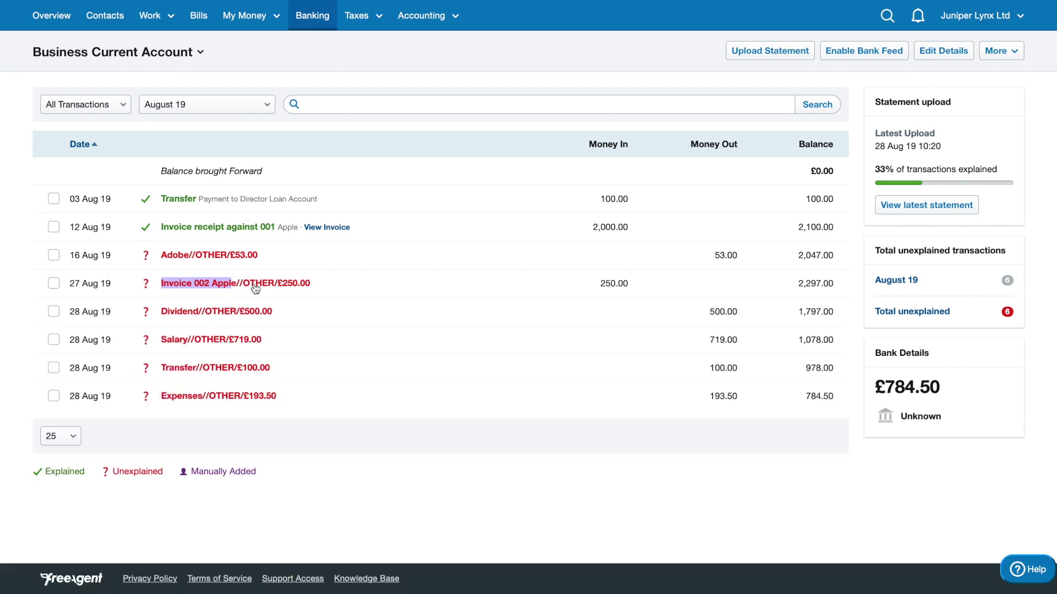
pyautogui.click(397, 338)
pyautogui.click(312, 314)
pyautogui.click(300, 322)
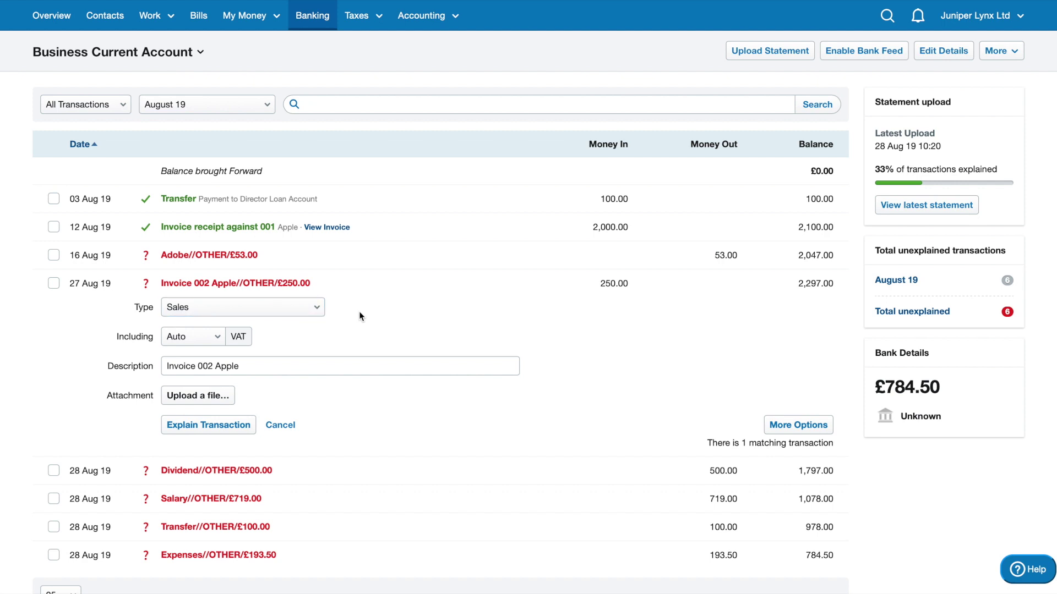
pyautogui.moveTo(130, 308); pyautogui.dragTo(197, 308)
pyautogui.click(298, 349)
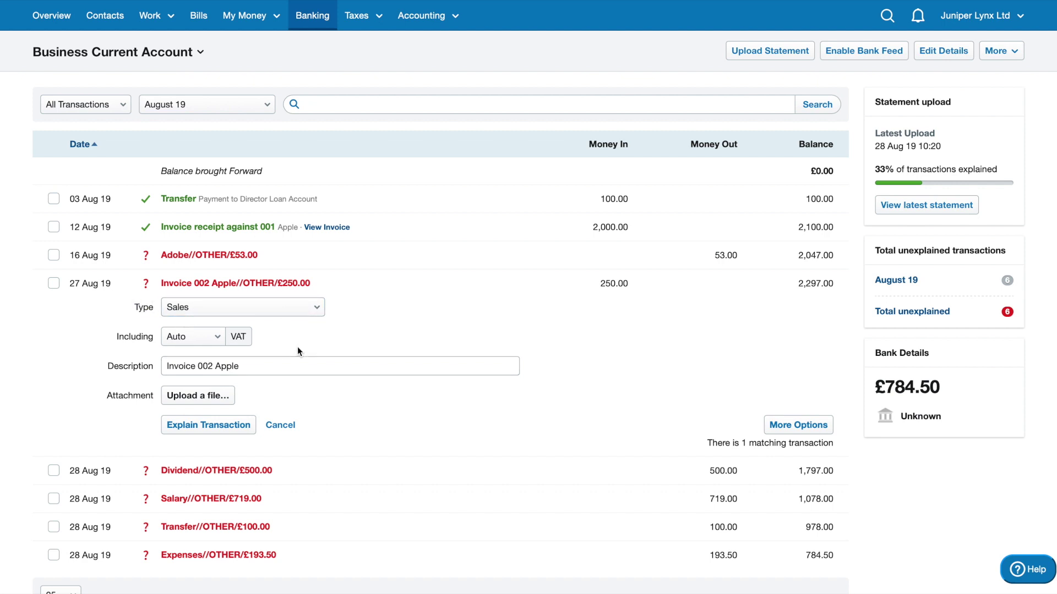
pyautogui.click(298, 311)
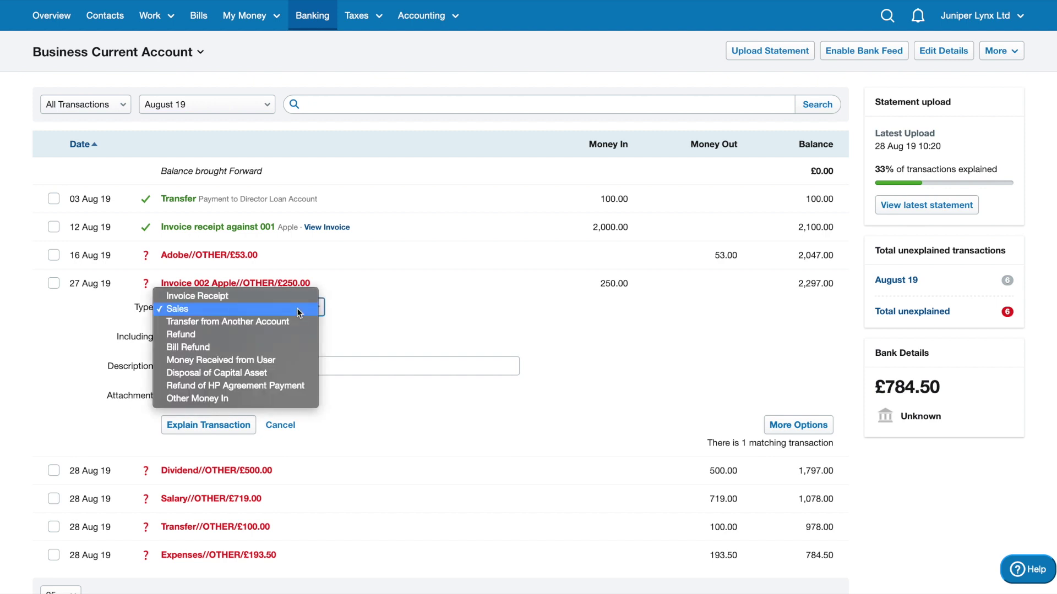
pyautogui.click(250, 296)
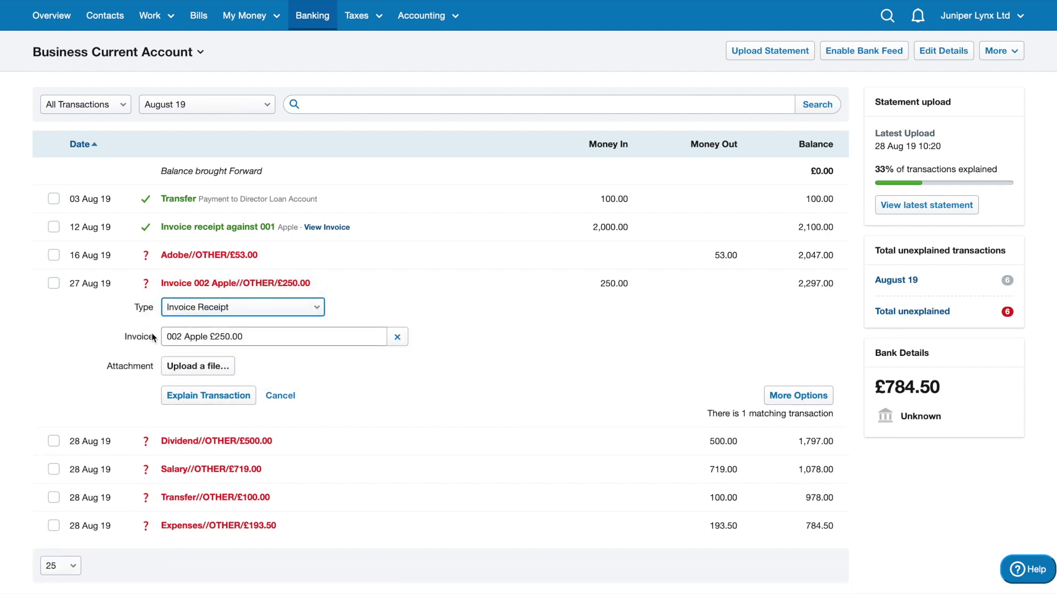
# Match the 27 Aug 19 receipt to invoice 002 Apple £250.00 and save its explanation.
pyautogui.click(368, 333)
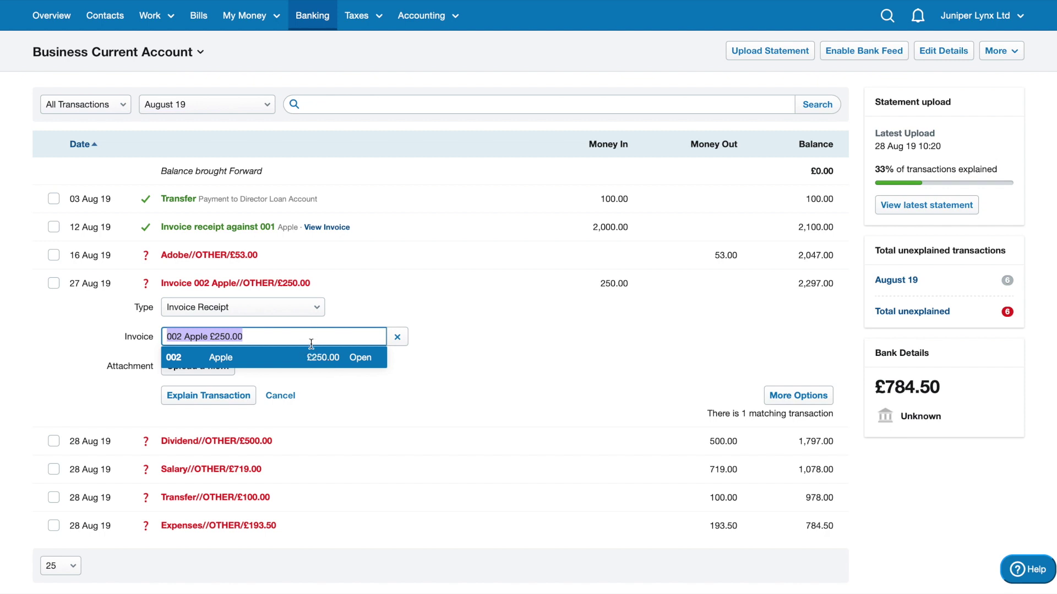
pyautogui.click(286, 359)
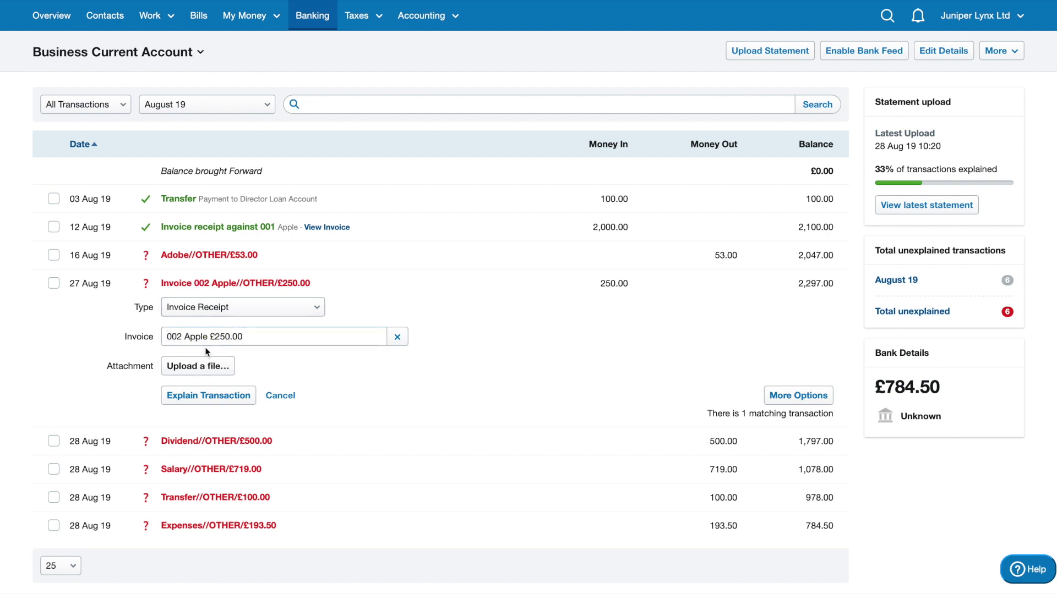
pyautogui.click(222, 405)
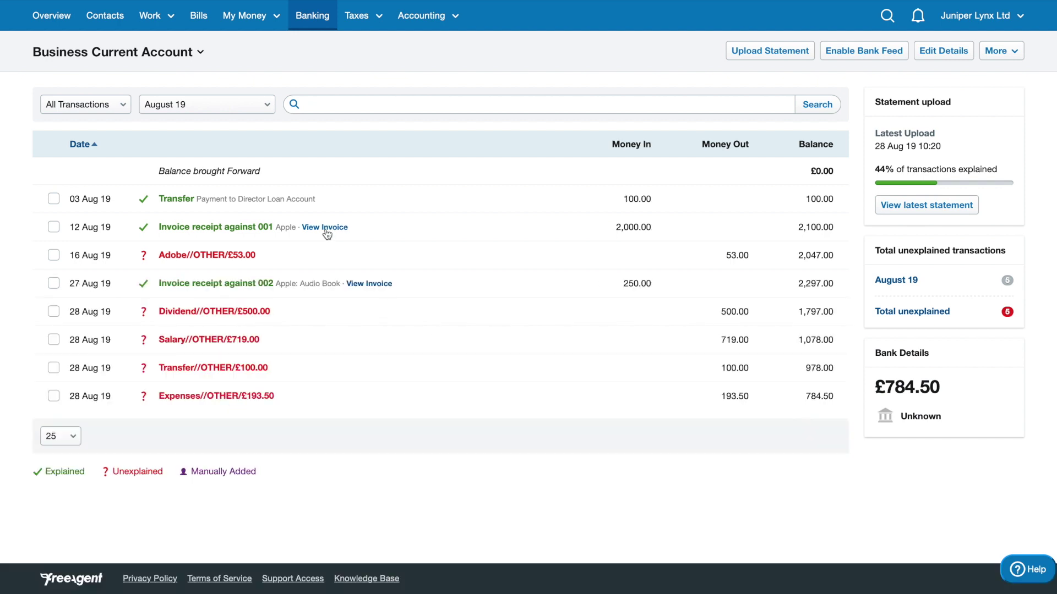
# Open the 16 Aug 19 Adobe transaction for explanation and keep Payment as its type.
pyautogui.moveTo(342, 229); pyautogui.dragTo(329, 251)
pyautogui.moveTo(157, 256); pyautogui.dragTo(257, 258)
pyautogui.click(264, 262)
pyautogui.moveTo(256, 257); pyautogui.dragTo(161, 256)
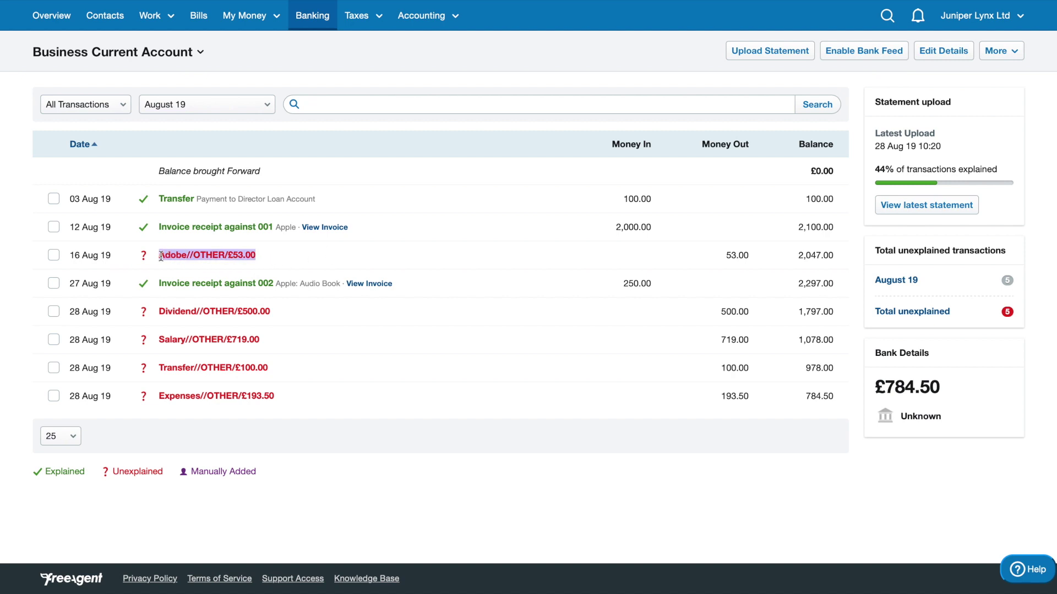
pyautogui.click(285, 257)
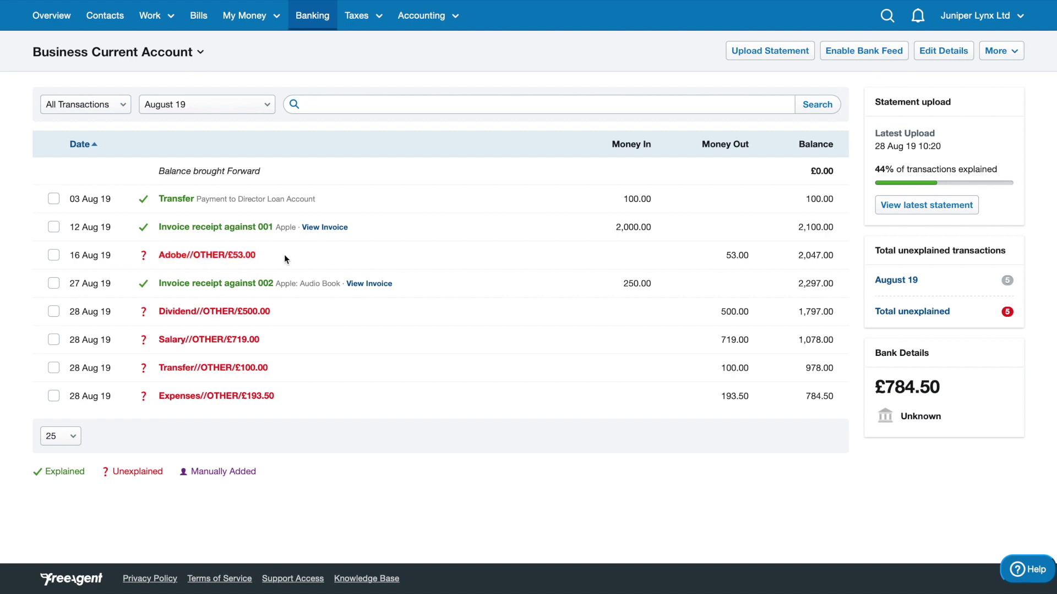
pyautogui.click(247, 259)
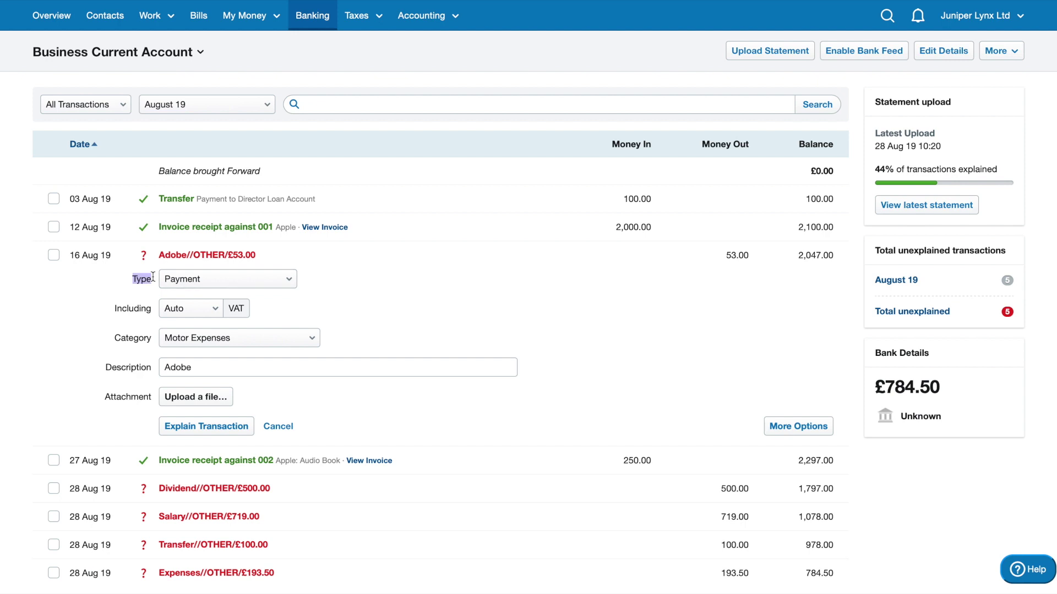
pyautogui.click(186, 282)
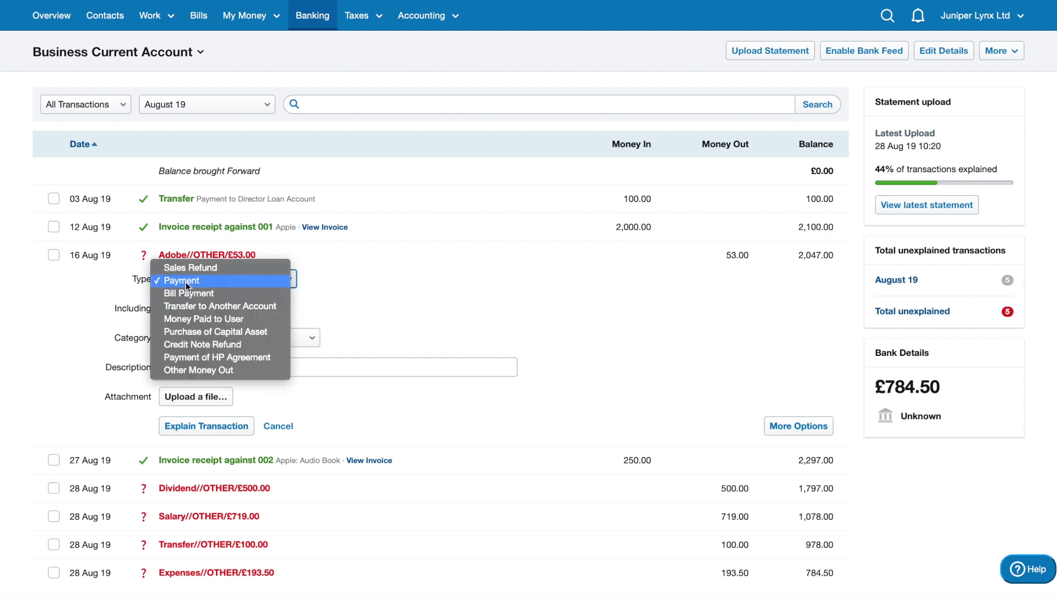
pyautogui.click(215, 284)
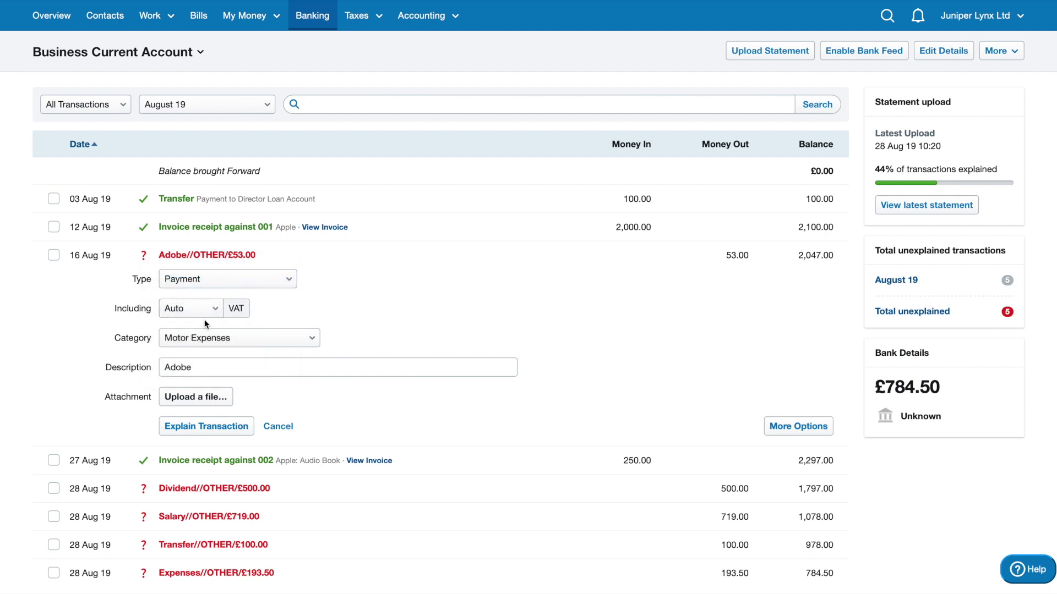
pyautogui.click(245, 277)
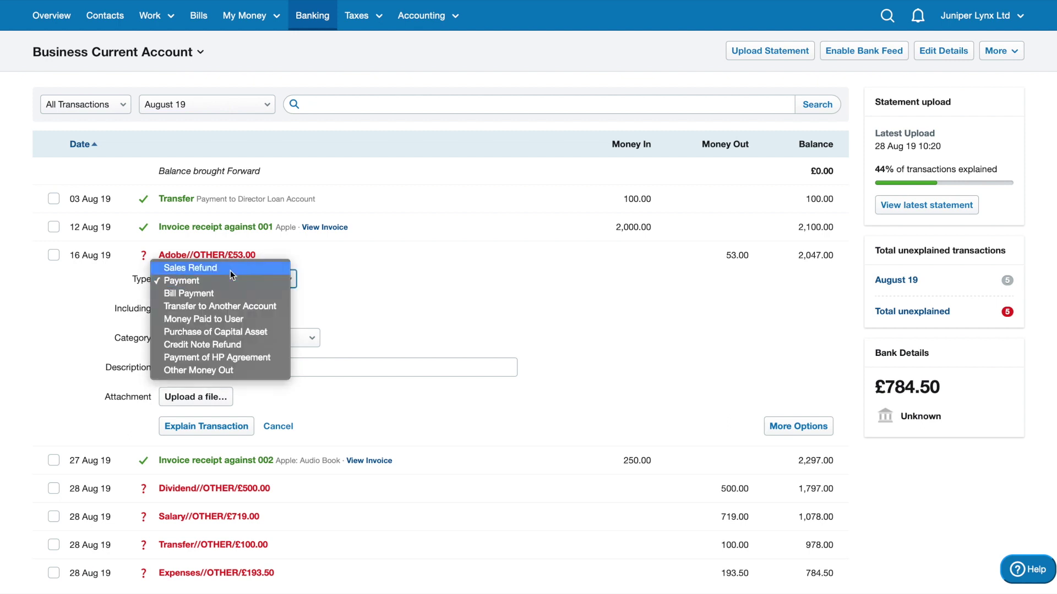
pyautogui.click(228, 279)
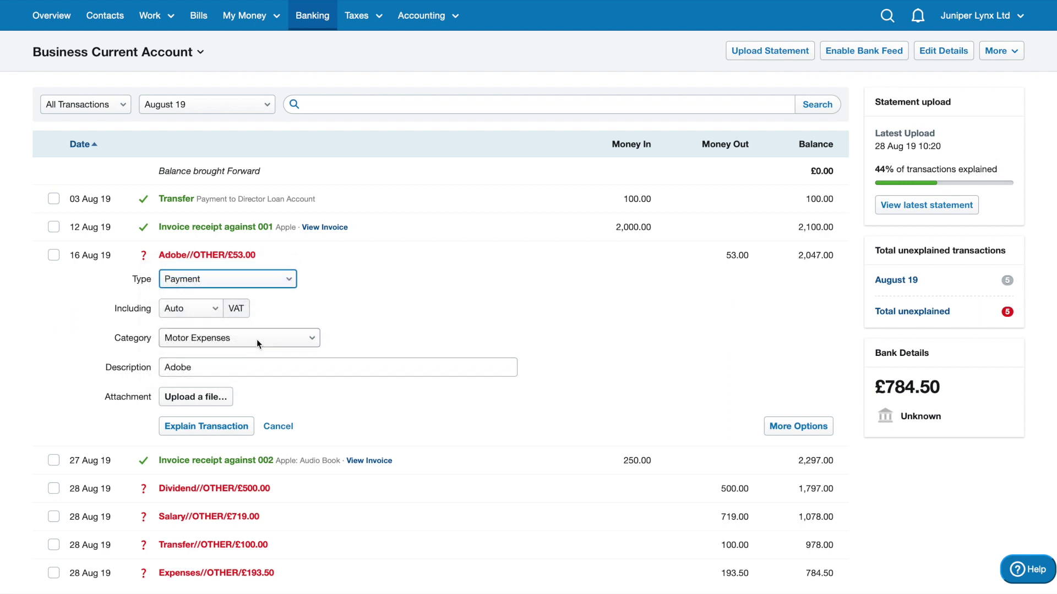
# Categorise the Adobe payment as Computer Software with VAT on Auto, and save its explanation.
pyautogui.click(256, 339)
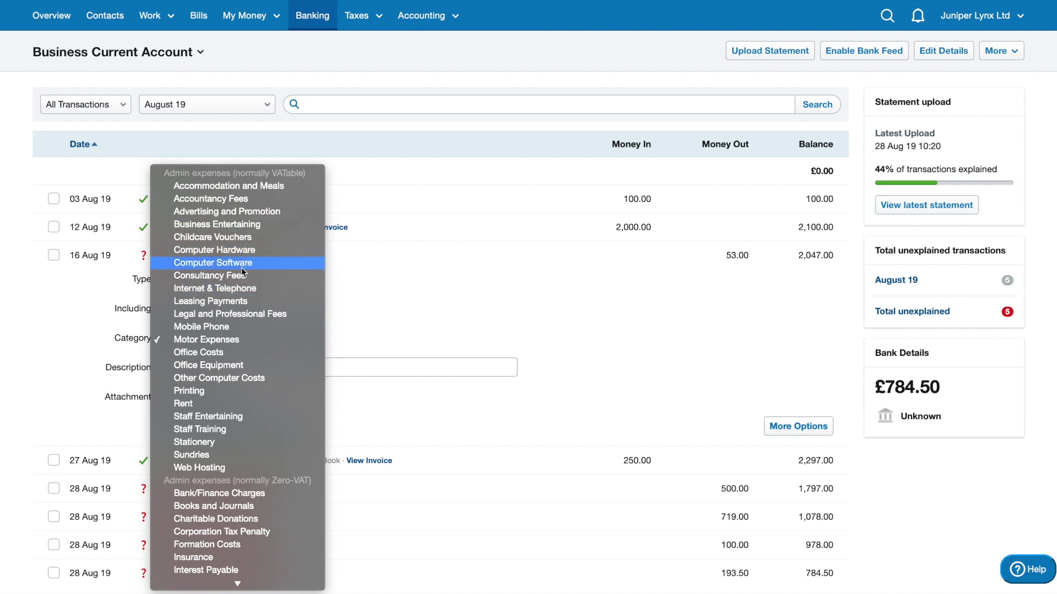
pyautogui.click(419, 303)
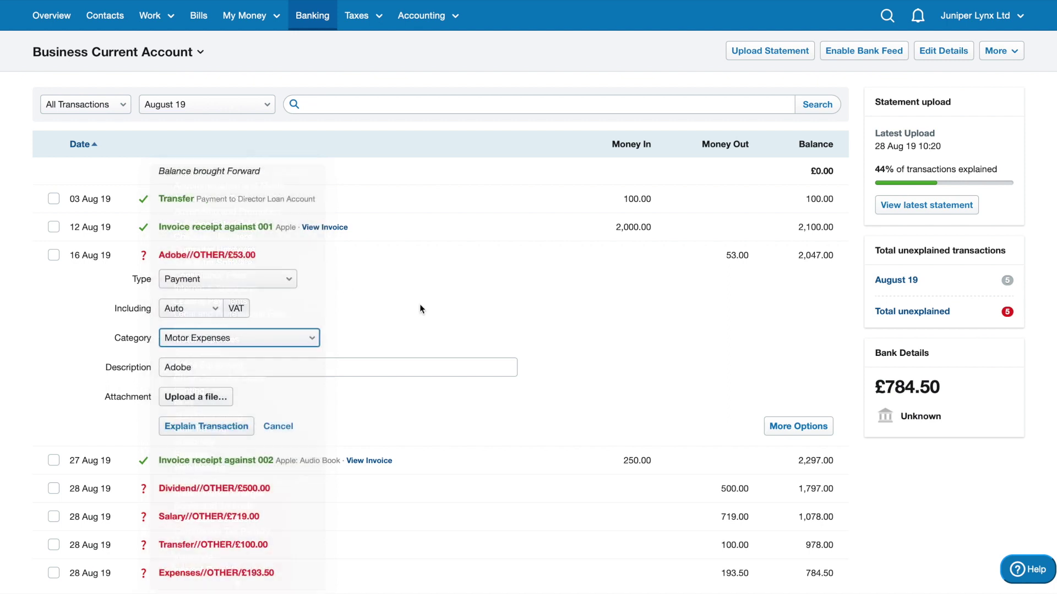
pyautogui.click(208, 308)
pyautogui.click(208, 308)
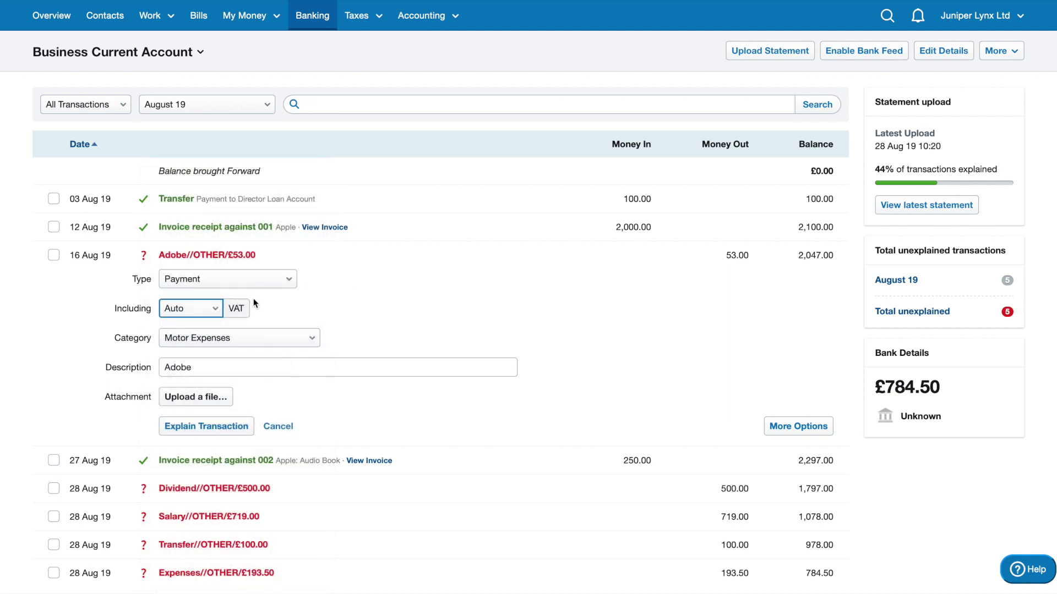
pyautogui.click(288, 343)
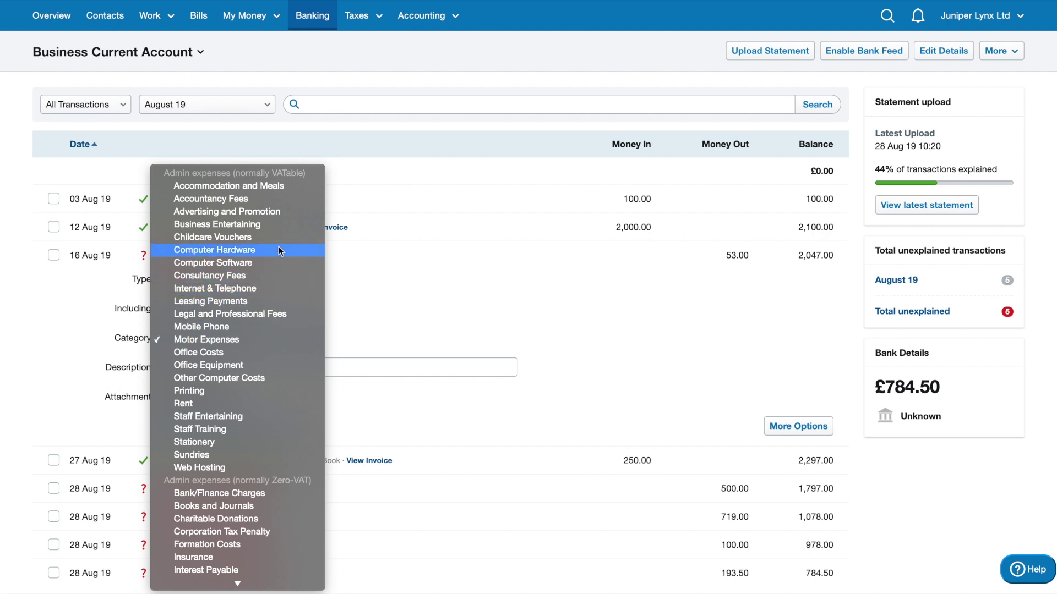
pyautogui.scroll(-1, 279, 251)
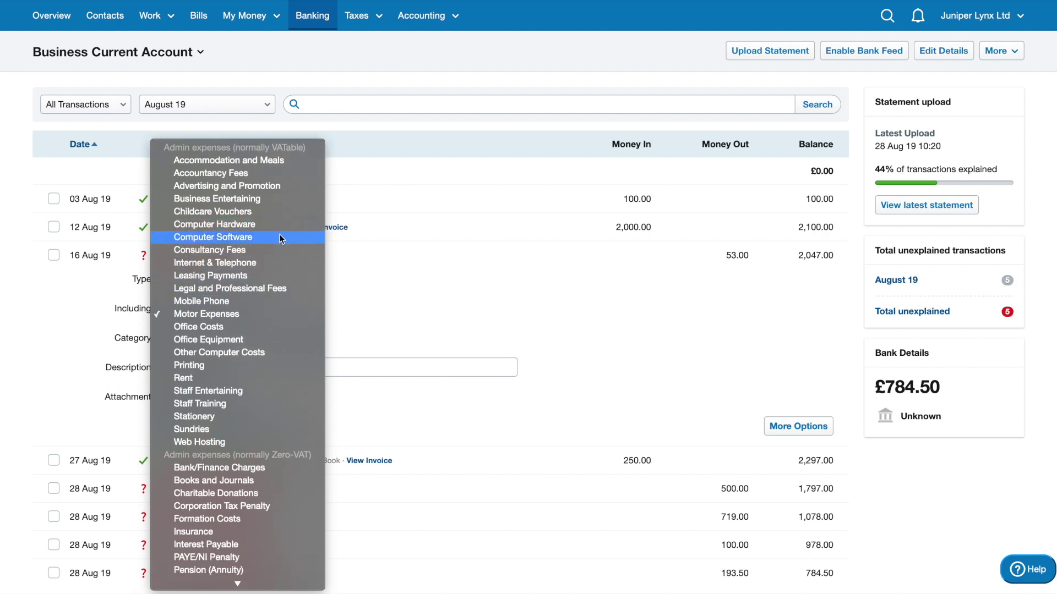
pyautogui.click(279, 234)
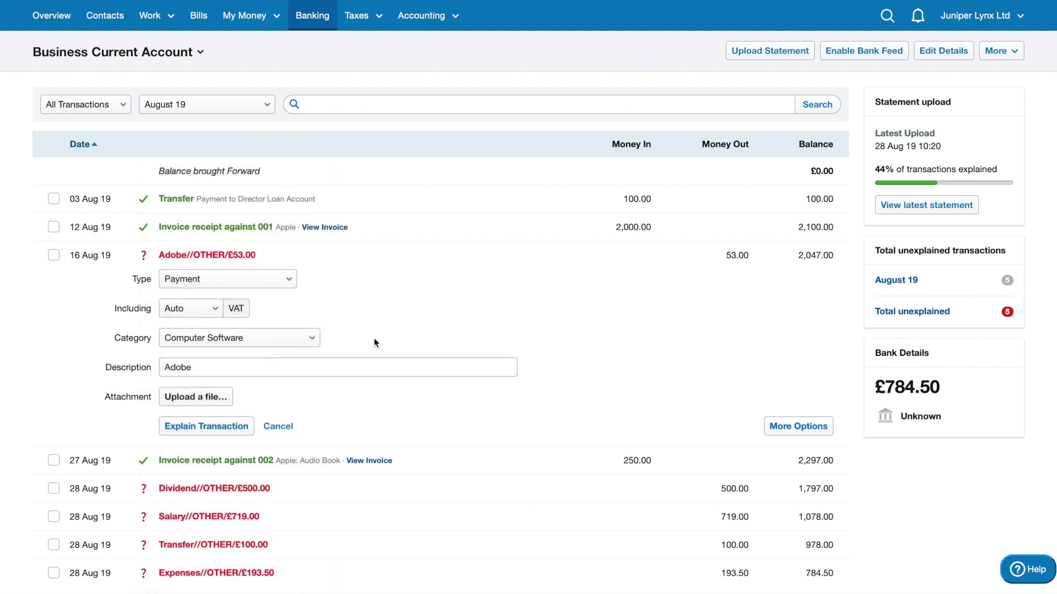
pyautogui.click(185, 310)
pyautogui.click(185, 310)
pyautogui.click(193, 432)
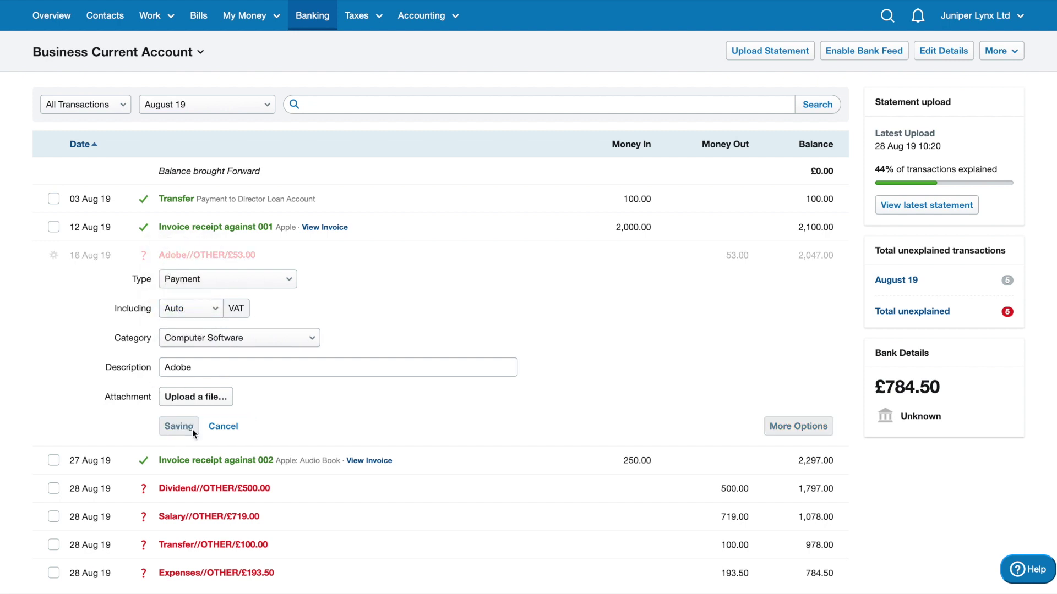
# Review the category and VAT details of the explained 16 Aug 19 Adobe transaction.
pyautogui.moveTo(333, 253); pyautogui.dragTo(135, 254)
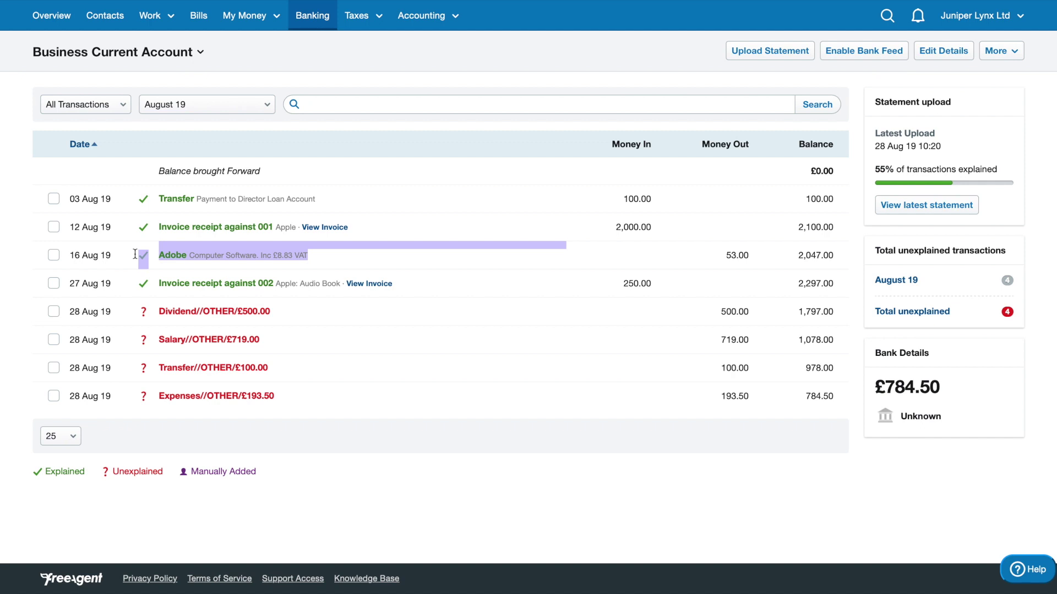
pyautogui.click(346, 258)
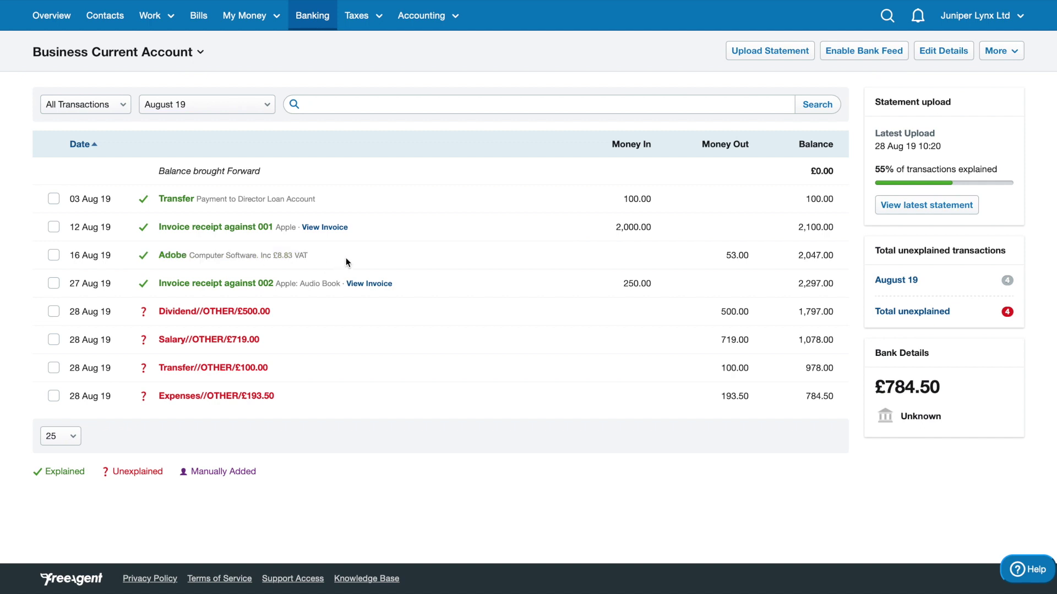
pyautogui.moveTo(319, 247); pyautogui.dragTo(146, 248)
pyautogui.moveTo(245, 18)
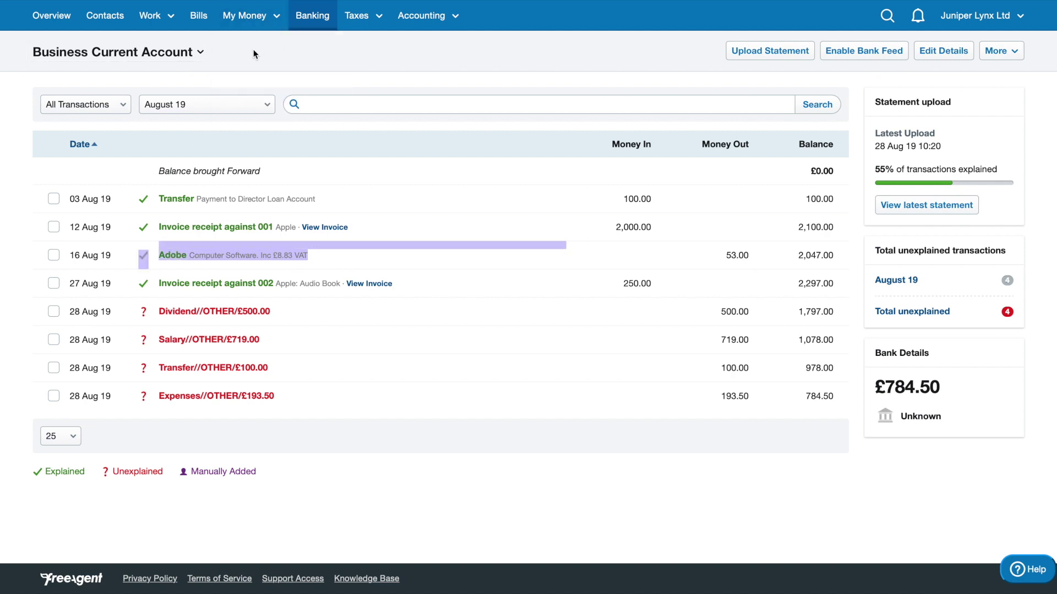
pyautogui.click(345, 260)
pyautogui.moveTo(346, 260); pyautogui.dragTo(151, 259)
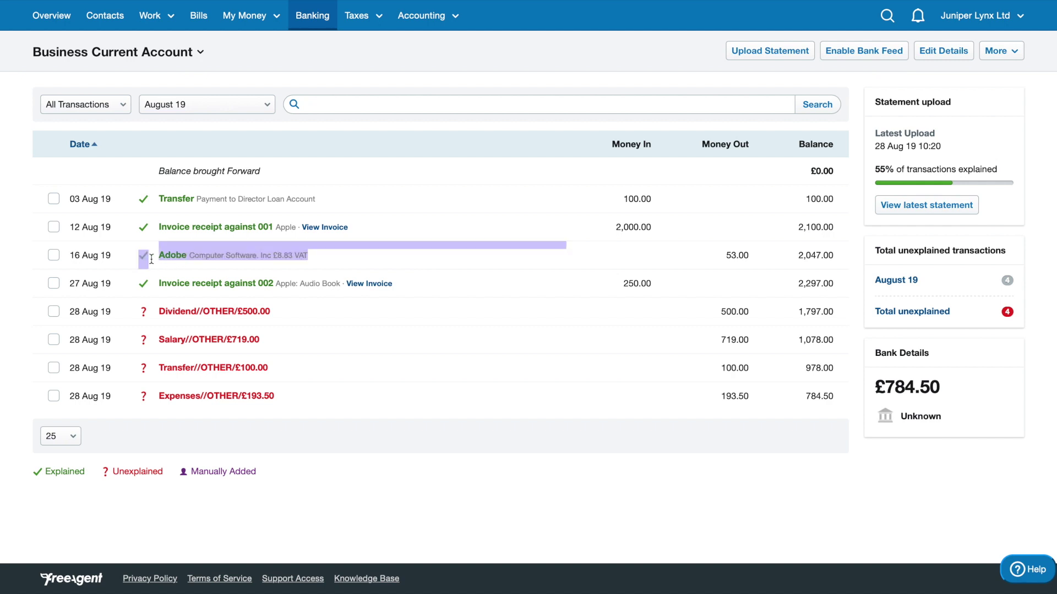
pyautogui.click(346, 257)
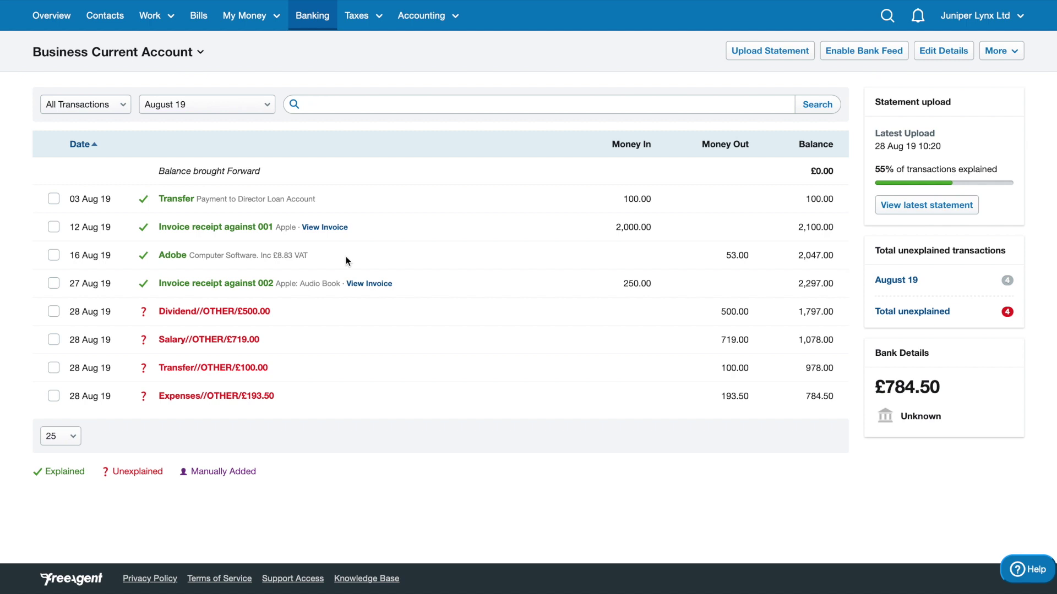
# Review the August 19 transaction list, covering the explained rows, the Adobe entry and the unexplained 28 Aug 19 payments.
pyautogui.moveTo(410, 170); pyautogui.dragTo(430, 394)
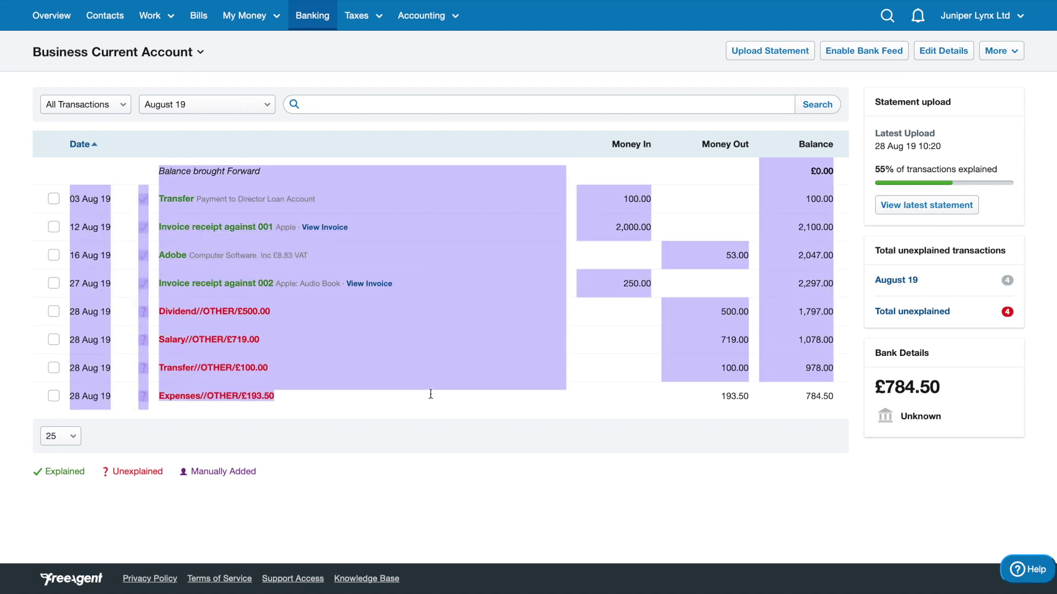
pyautogui.click(431, 394)
pyautogui.moveTo(455, 168); pyautogui.dragTo(454, 399)
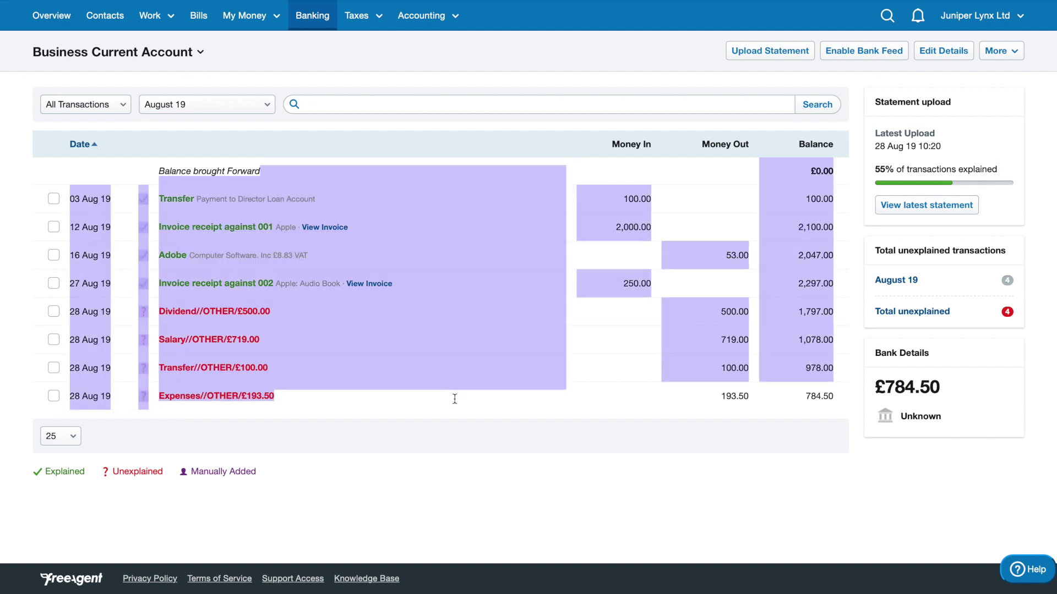
pyautogui.click(455, 399)
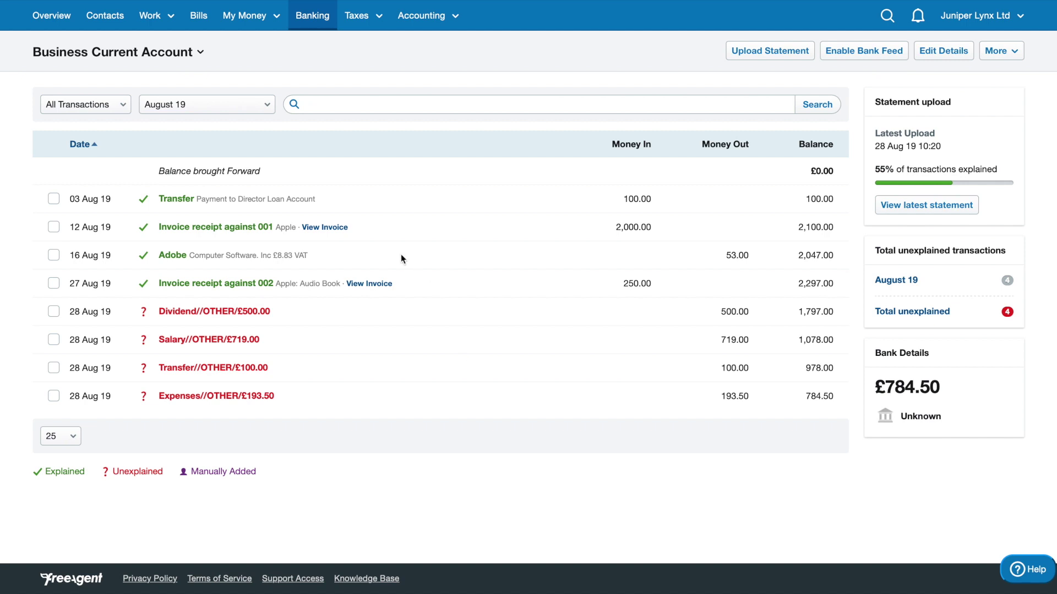
pyautogui.moveTo(375, 201); pyautogui.dragTo(414, 288)
pyautogui.click(413, 289)
pyautogui.moveTo(134, 258); pyautogui.dragTo(316, 254)
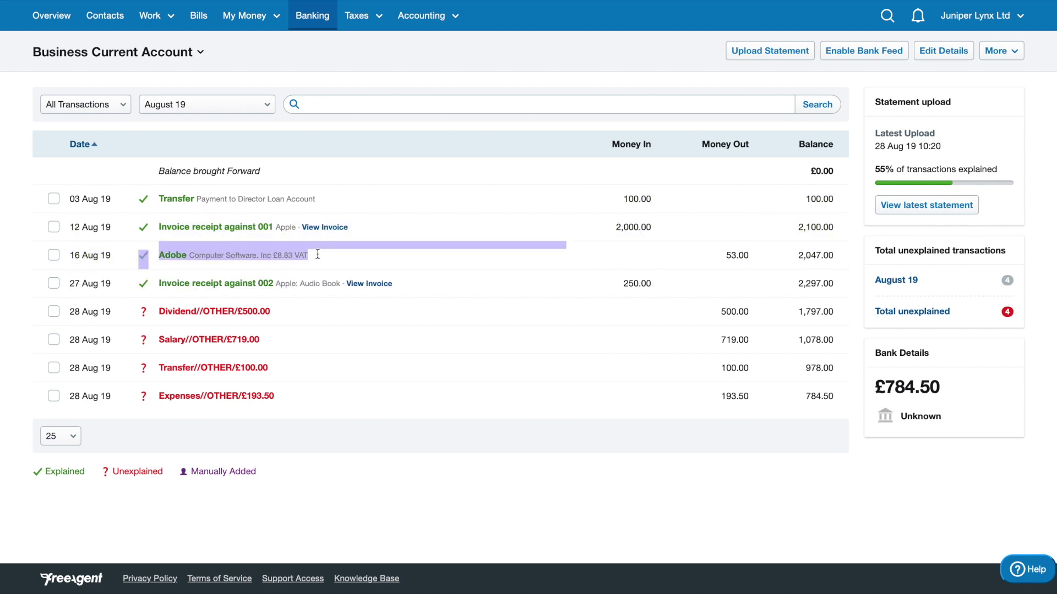
pyautogui.click(318, 254)
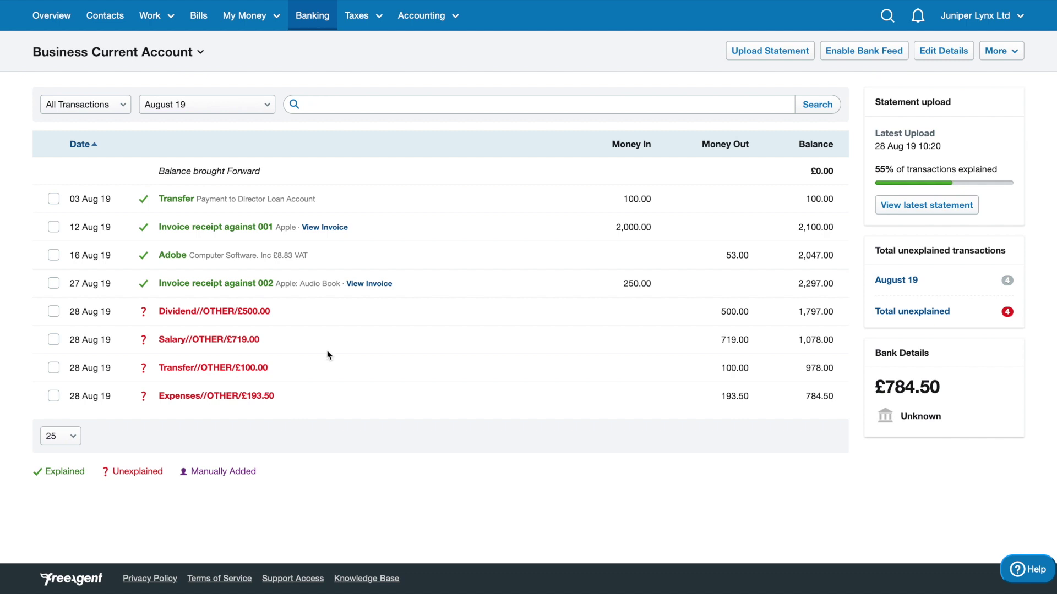
pyautogui.moveTo(302, 302); pyautogui.dragTo(406, 405)
pyautogui.click(407, 406)
# Explain the 28 Aug 19 Dividend transaction as Money Paid to User with the category Dividend, and save the explanation.
pyautogui.click(218, 312)
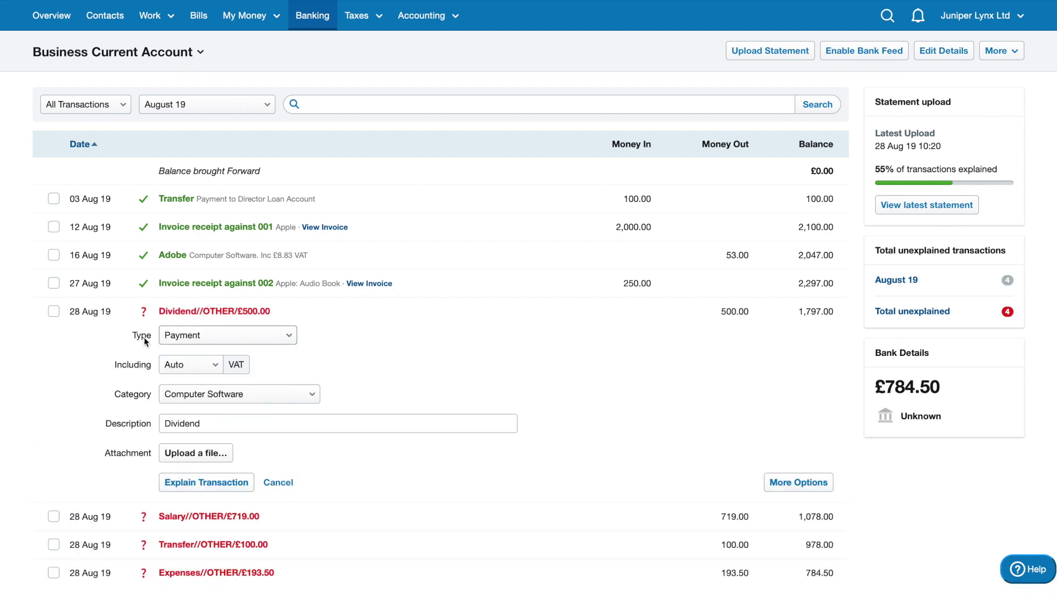
pyautogui.click(176, 339)
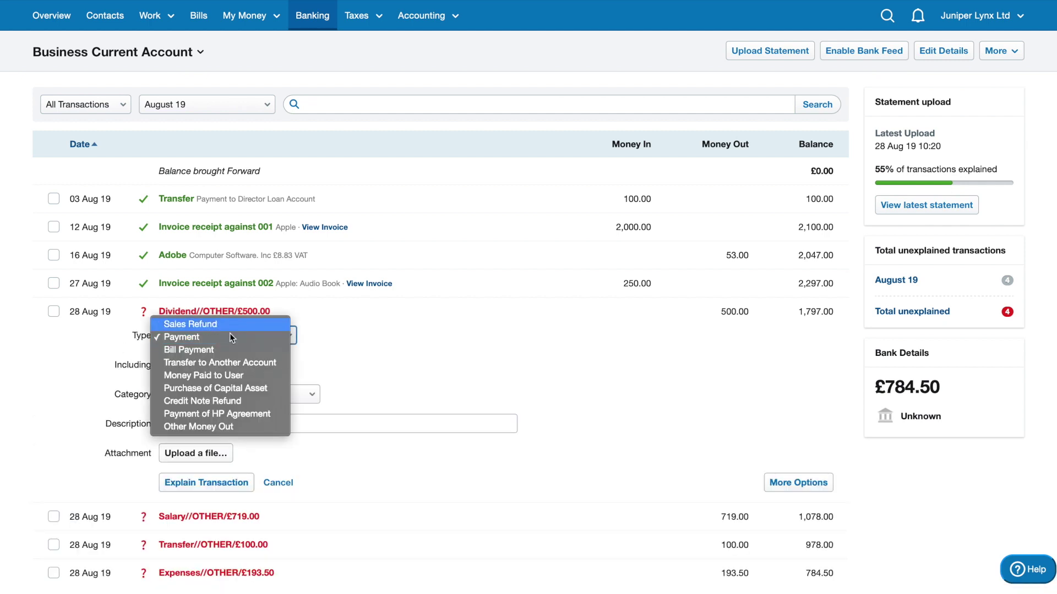
pyautogui.click(218, 378)
pyautogui.scroll(-1, 270, 380)
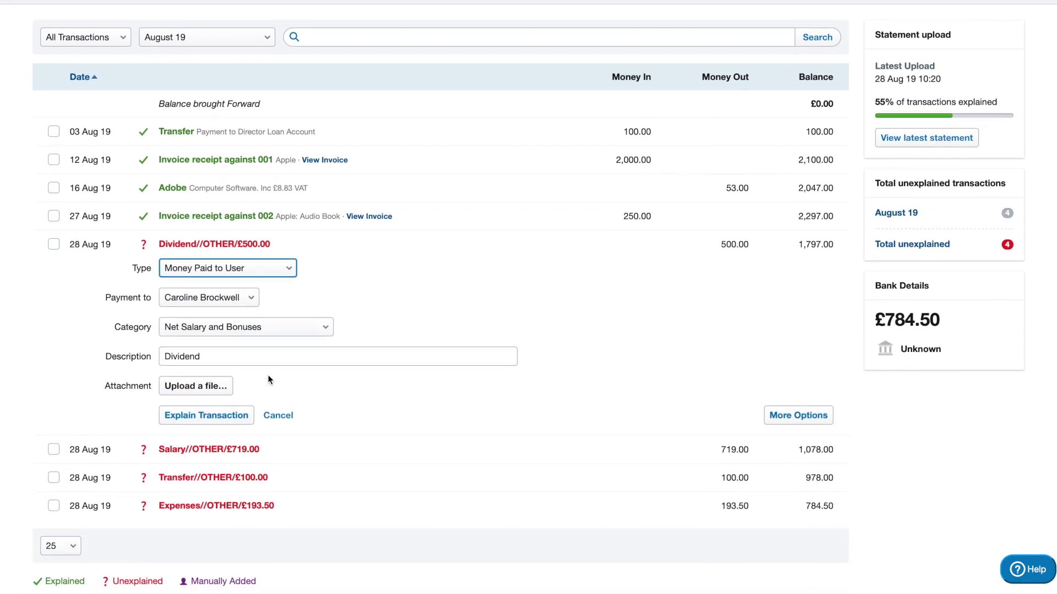
pyautogui.click(227, 324)
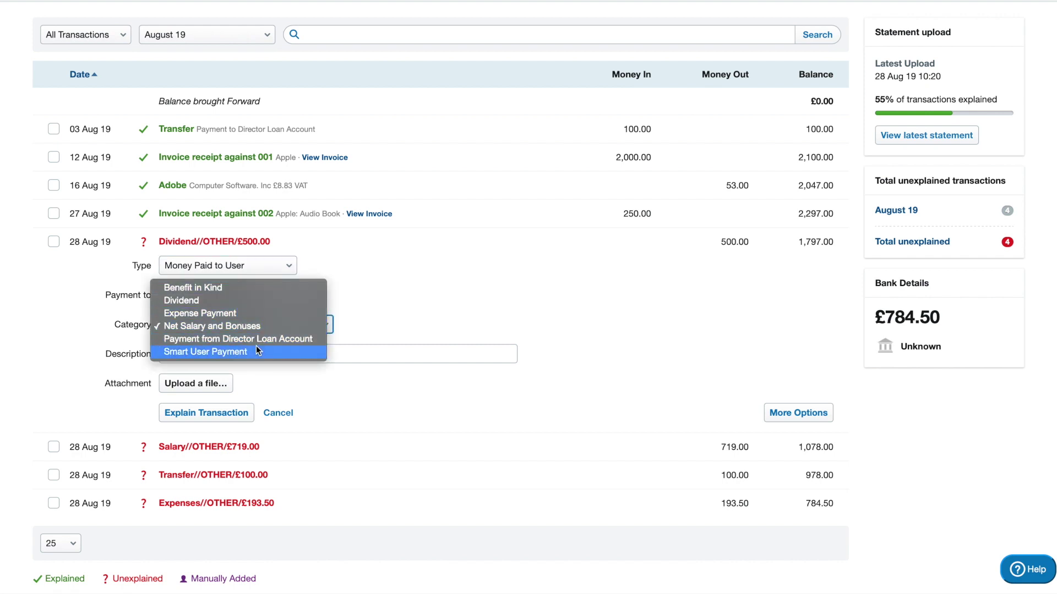
pyautogui.click(257, 301)
pyautogui.click(187, 413)
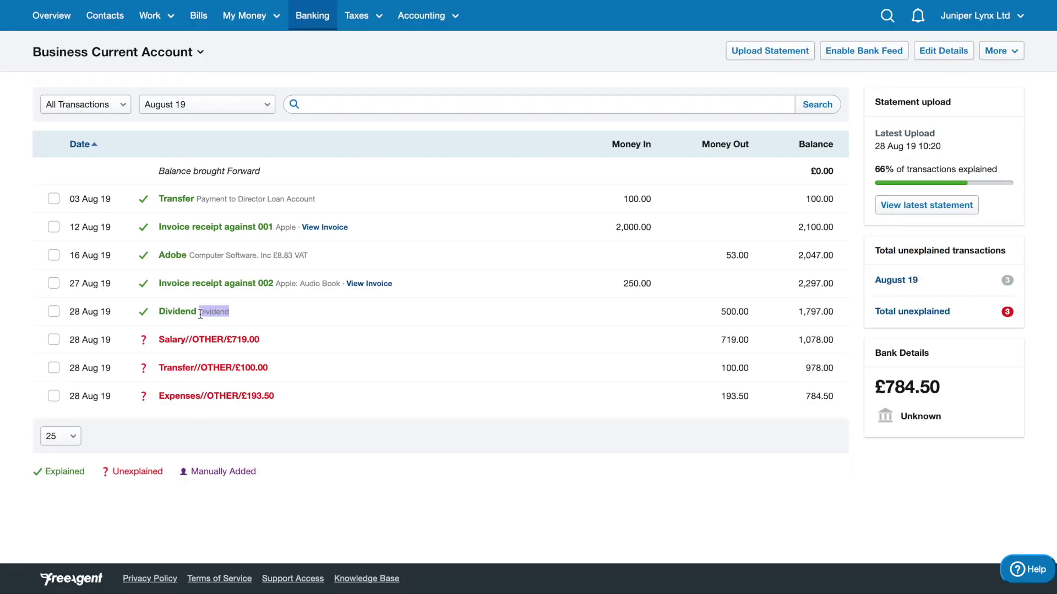
# Explain the 28 Aug 19 Salary transaction as Money Paid to User, keeping the category Net Salary and Bonuses, and save the explanation.
pyautogui.click(221, 345)
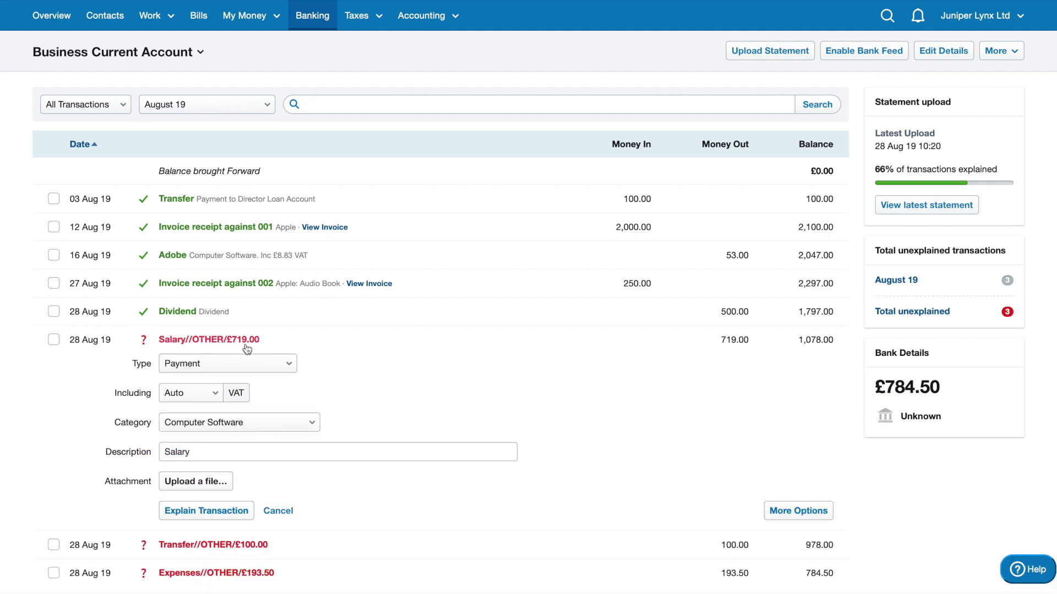
pyautogui.click(243, 362)
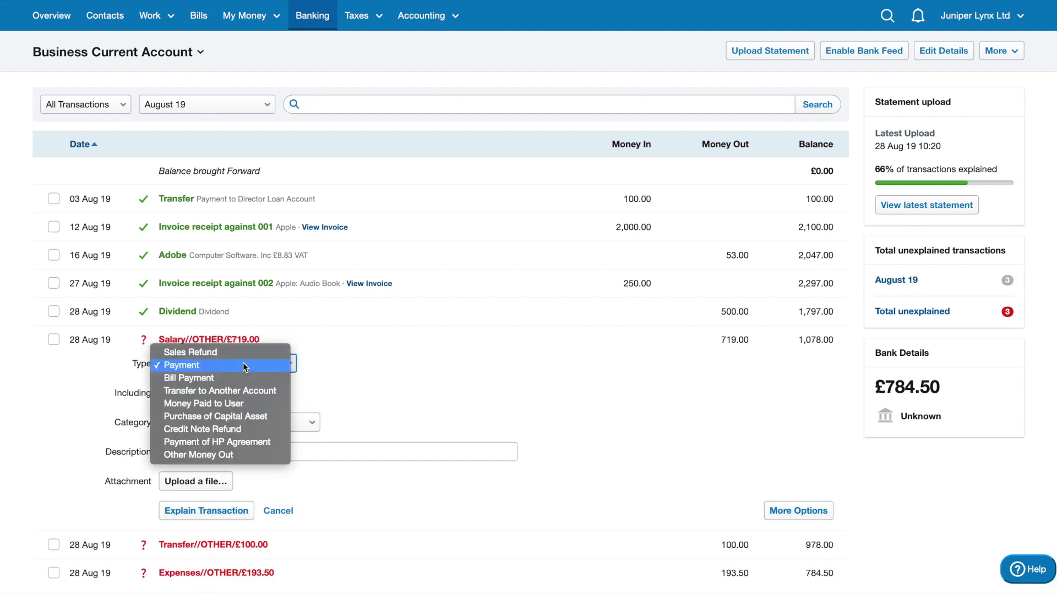
pyautogui.click(237, 404)
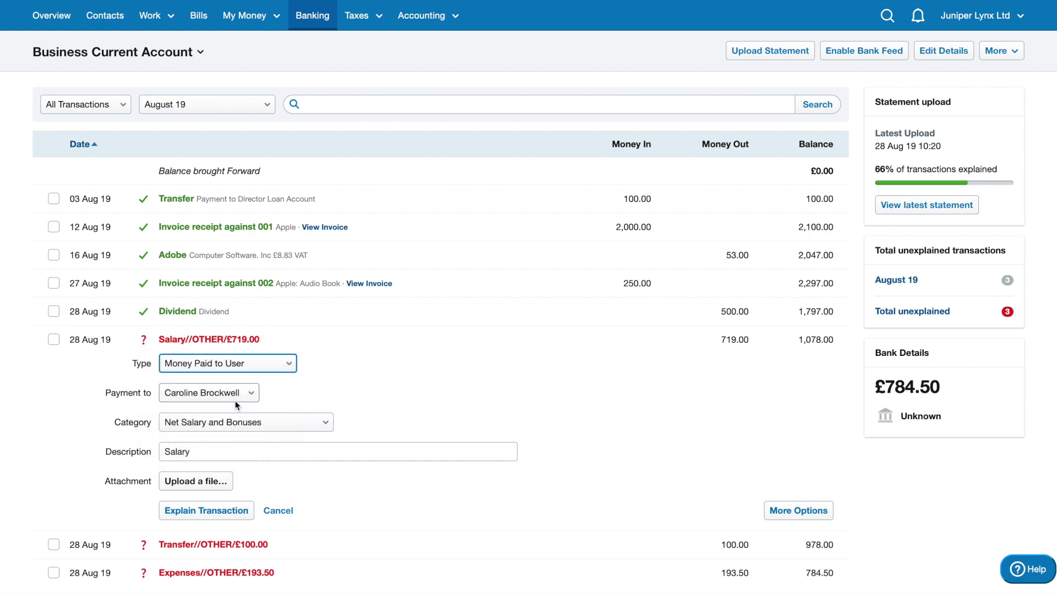
pyautogui.moveTo(110, 421); pyautogui.dragTo(297, 421)
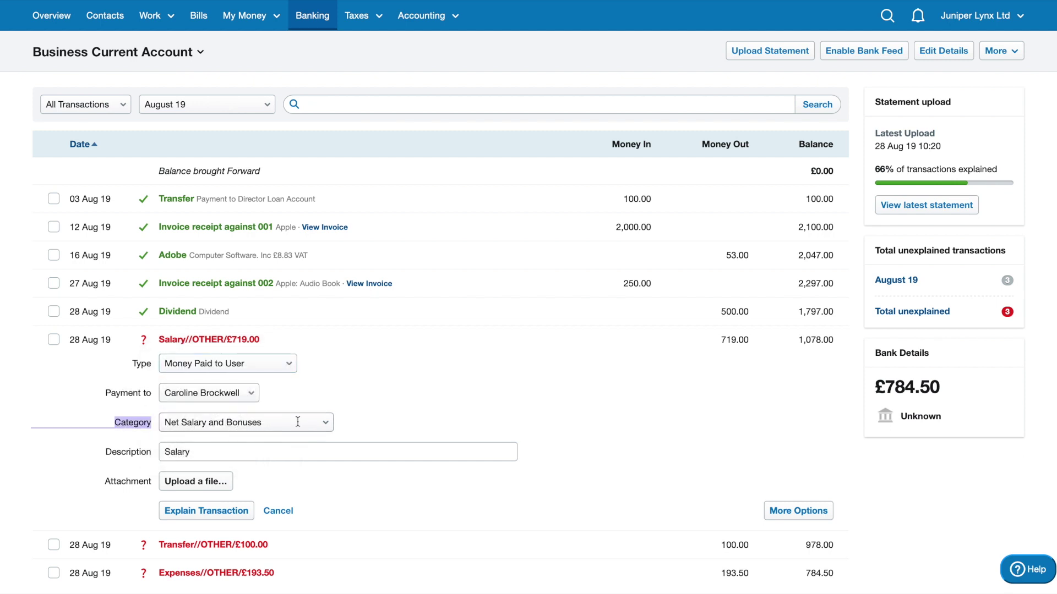
pyautogui.click(297, 421)
pyautogui.click(297, 421)
pyautogui.click(358, 420)
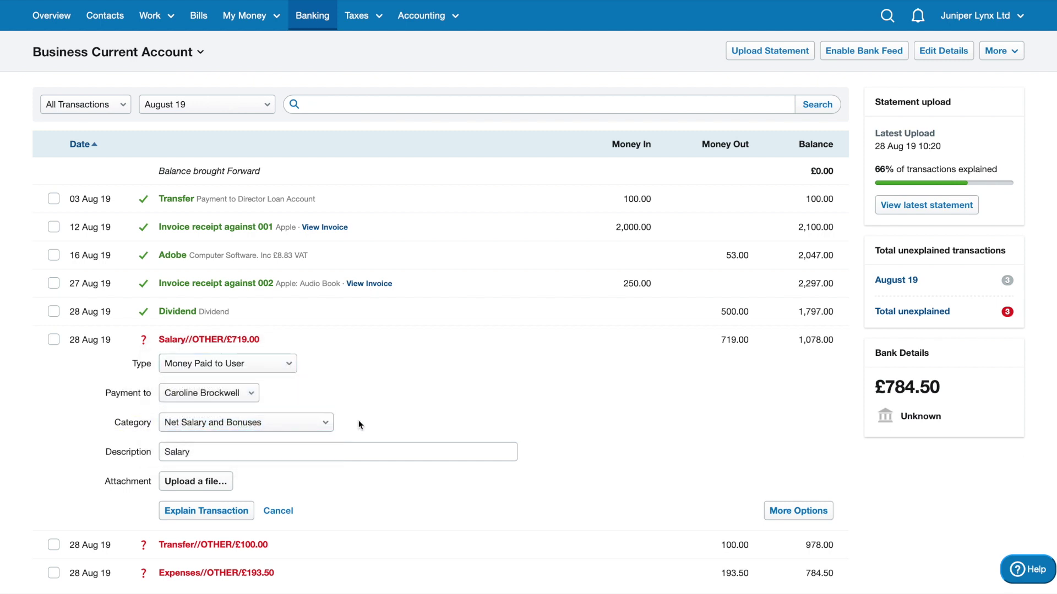
pyautogui.scroll(-3, 358, 421)
pyautogui.click(205, 379)
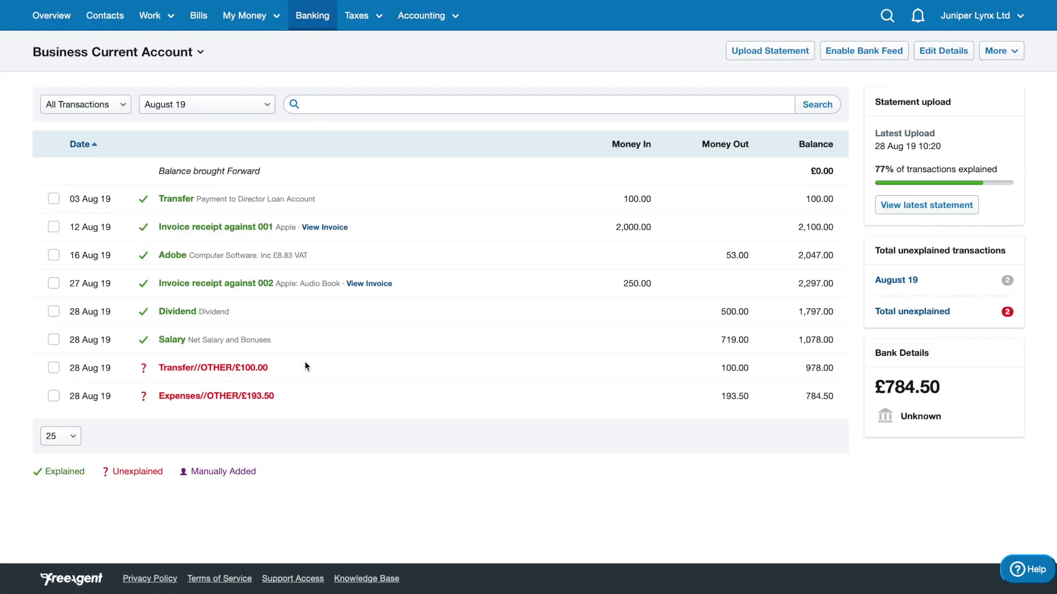
# Explain the 28 Aug 19 Expenses transaction as Money Paid to User with the category Expense Payment, and save the explanation.
pyautogui.moveTo(284, 375); pyautogui.dragTo(154, 372)
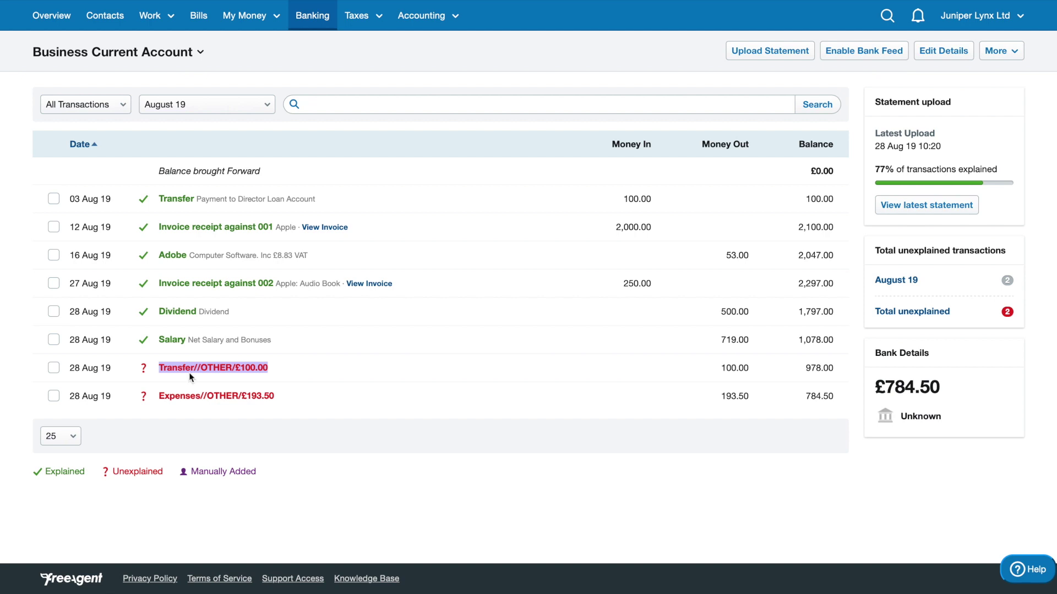
pyautogui.click(272, 377)
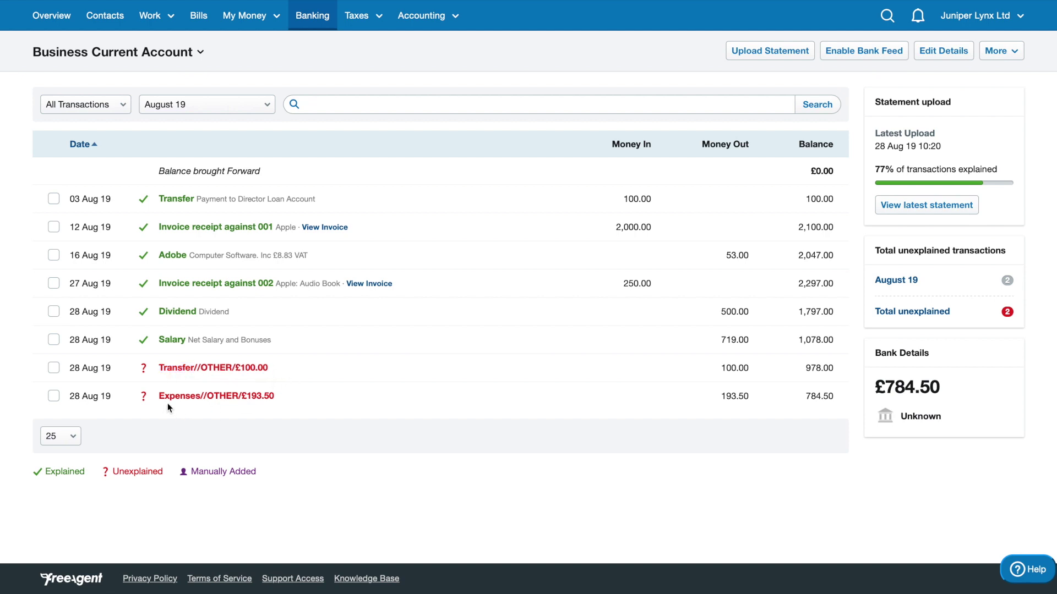
pyautogui.click(200, 406)
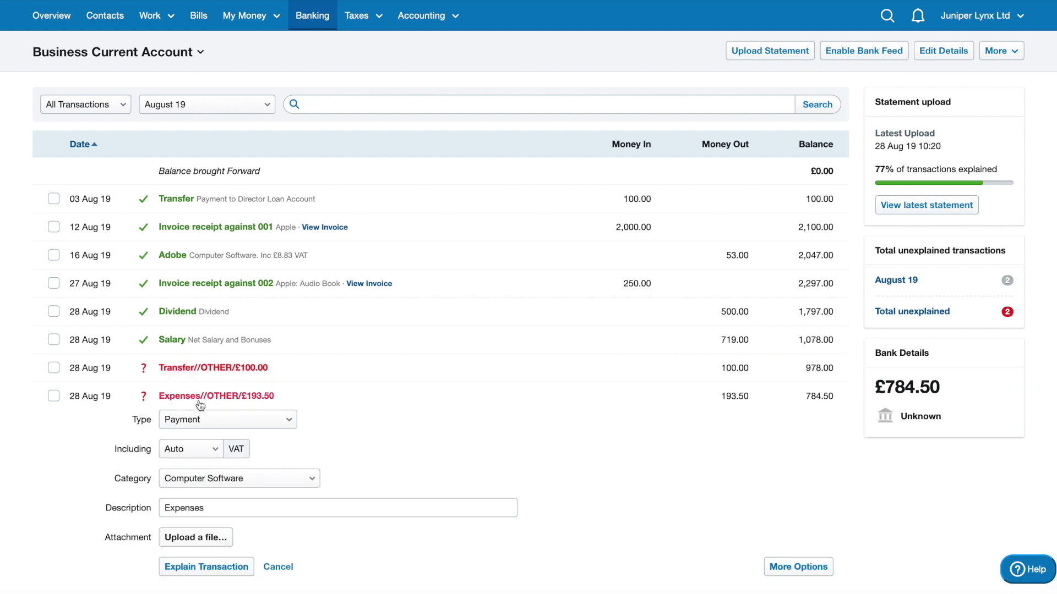
pyautogui.scroll(-2, 237, 414)
pyautogui.click(246, 333)
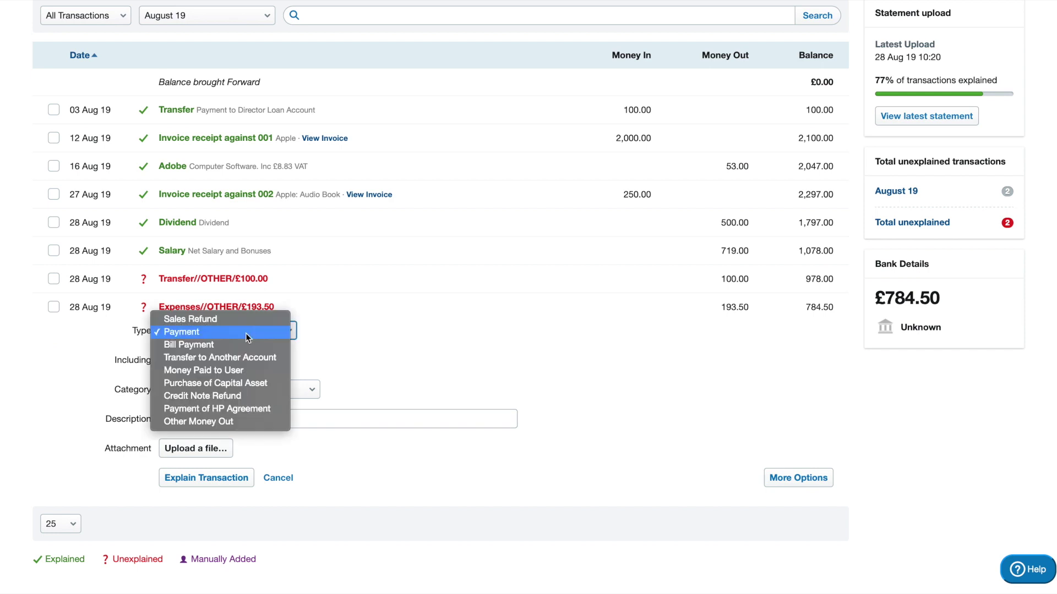
pyautogui.click(242, 371)
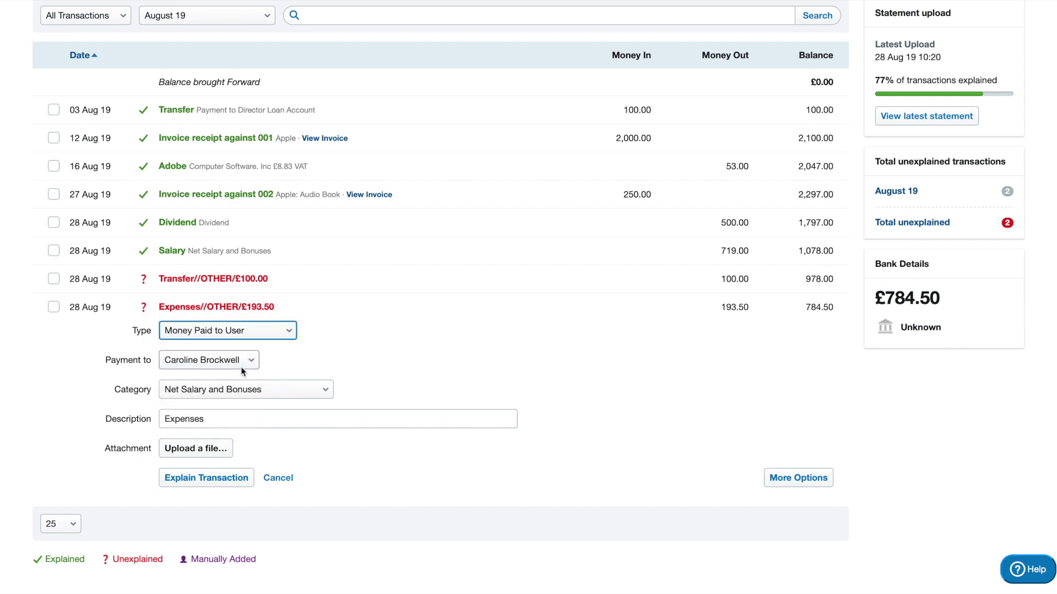
pyautogui.click(237, 386)
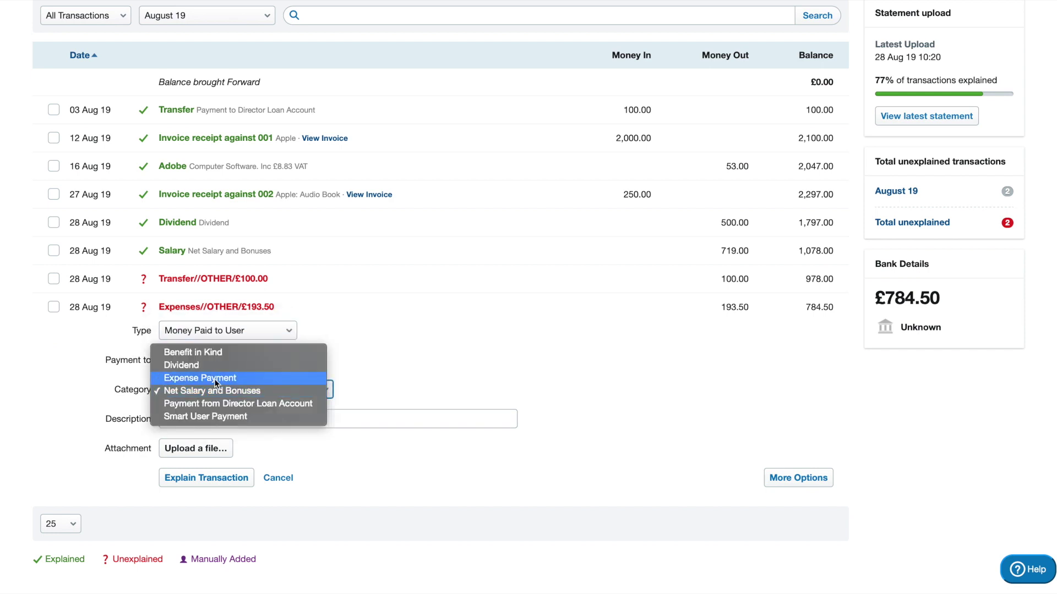
pyautogui.click(240, 377)
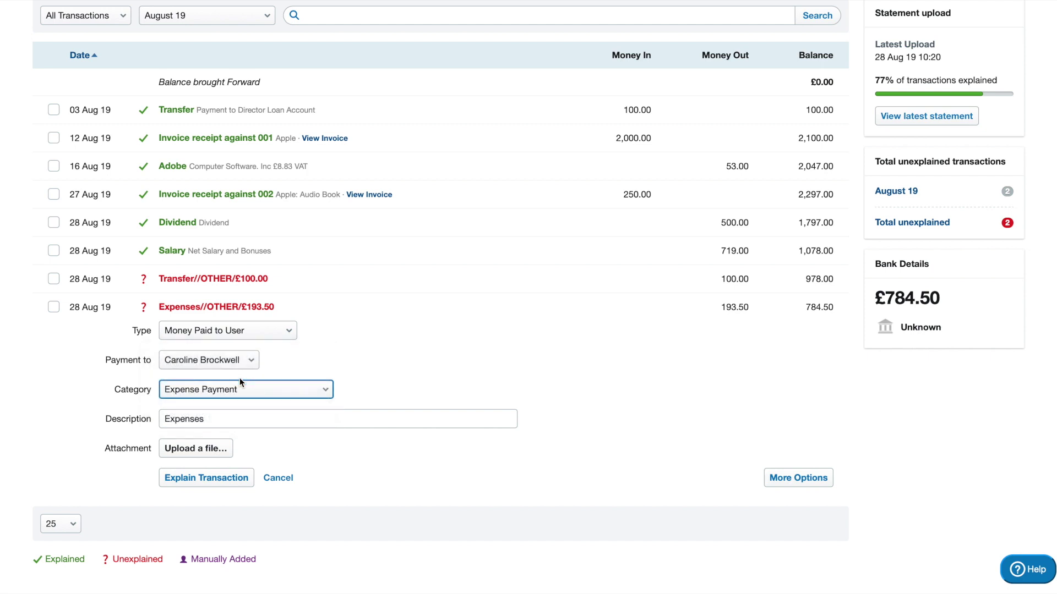
pyautogui.click(212, 478)
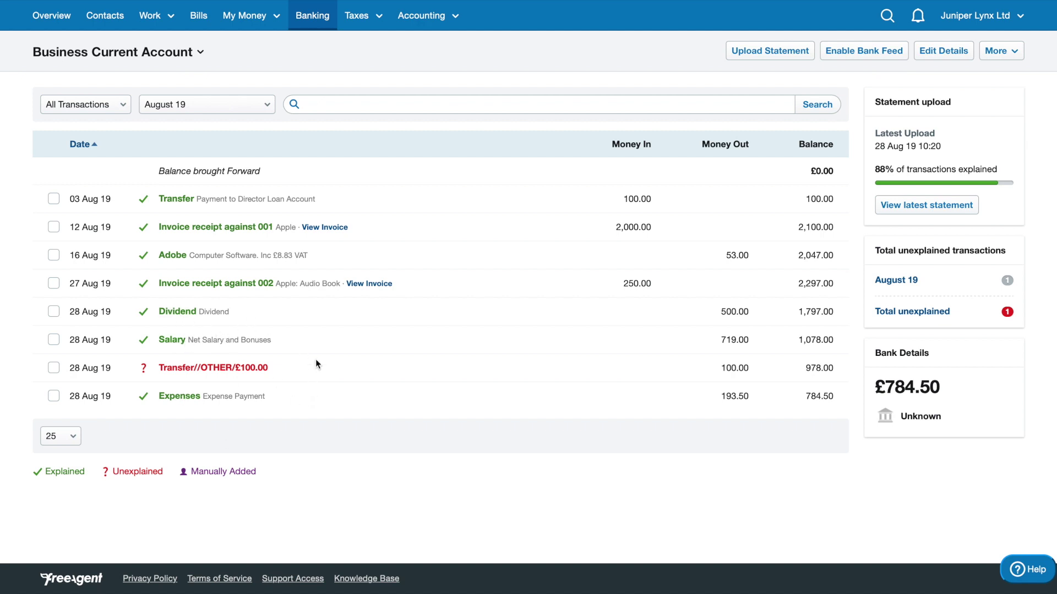
# Compare the unexplained 28 Aug 19 outgoing transfer with the 03 Aug 19 incoming transfer, checking their amounts and the Director Loan Account detail.
pyautogui.moveTo(281, 365); pyautogui.dragTo(157, 368)
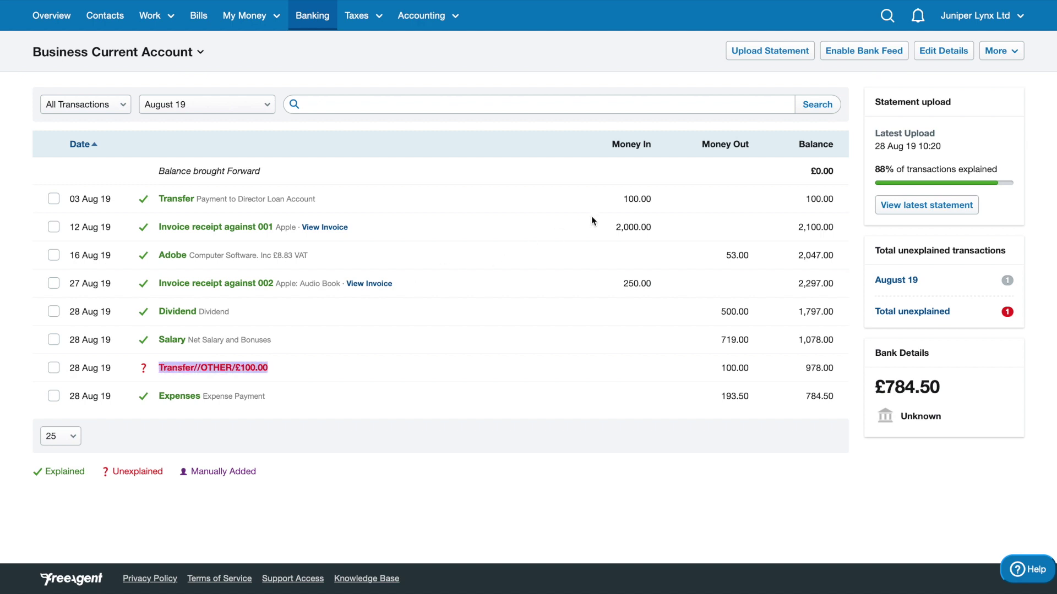
pyautogui.click(623, 209)
pyautogui.tripleClick(658, 202)
pyautogui.click(658, 202)
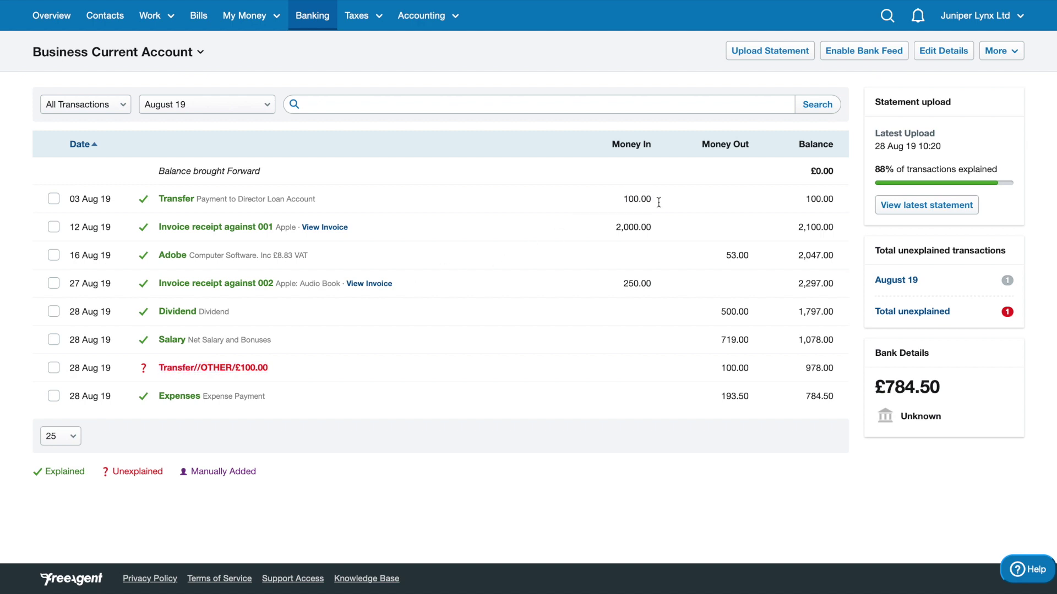
pyautogui.moveTo(658, 202); pyautogui.dragTo(621, 199)
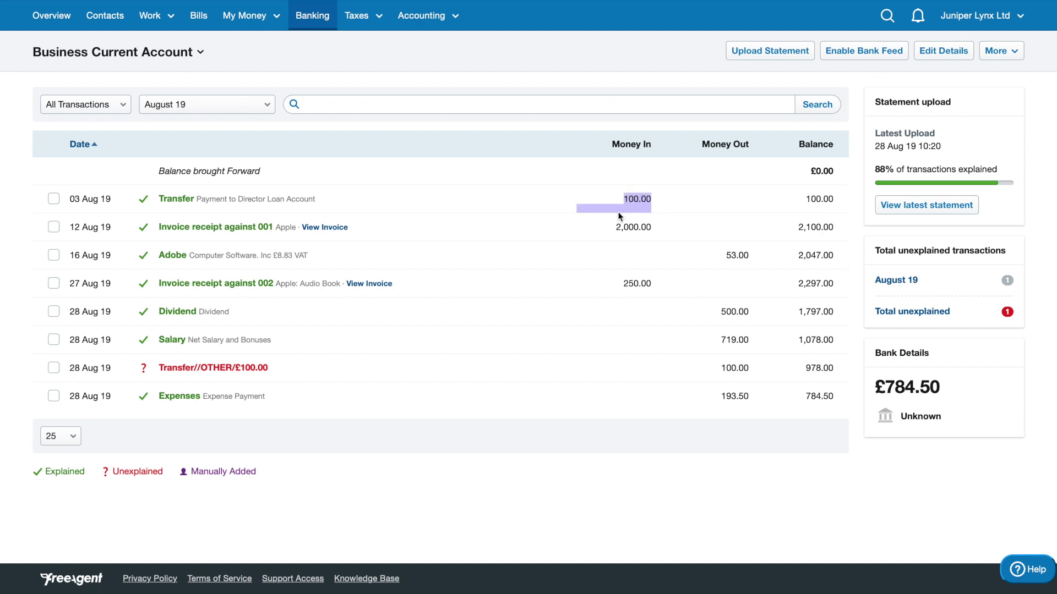
pyautogui.click(622, 207)
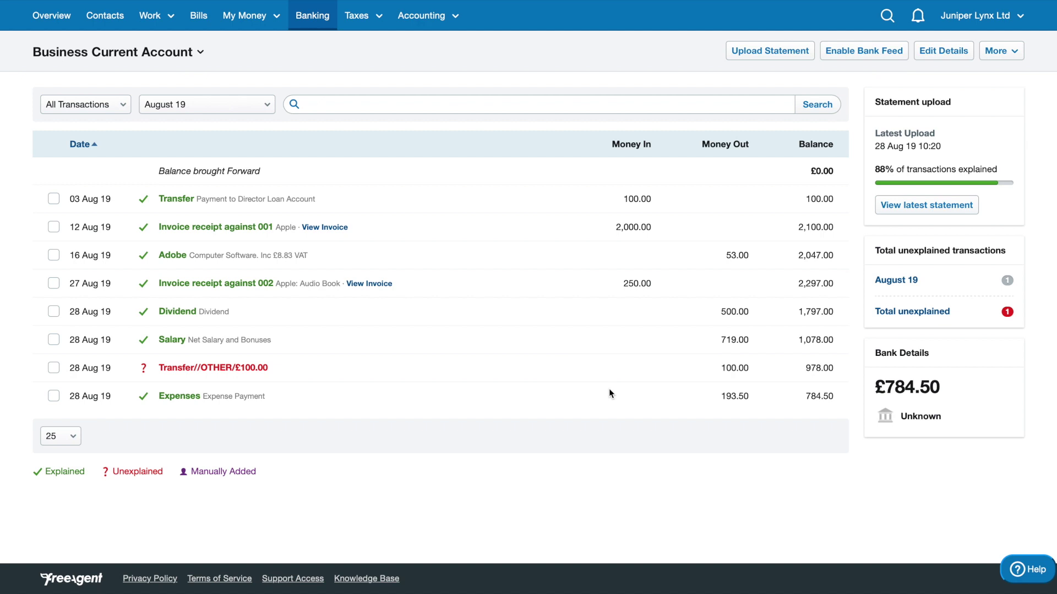
pyautogui.moveTo(755, 372); pyautogui.dragTo(686, 372)
pyautogui.click(687, 372)
pyautogui.moveTo(315, 199); pyautogui.dragTo(238, 200)
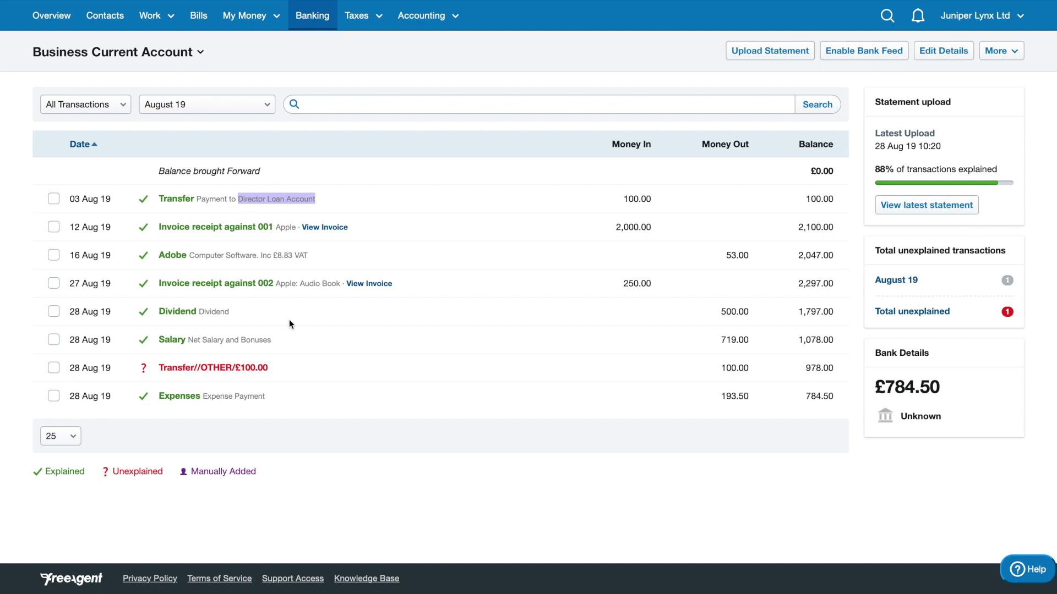
# Explain the 28 Aug 19 Transfer as Money Paid to User with the category Payment from Director Loan Account, and save the explanation.
pyautogui.click(245, 370)
pyautogui.scroll(-1, 276, 374)
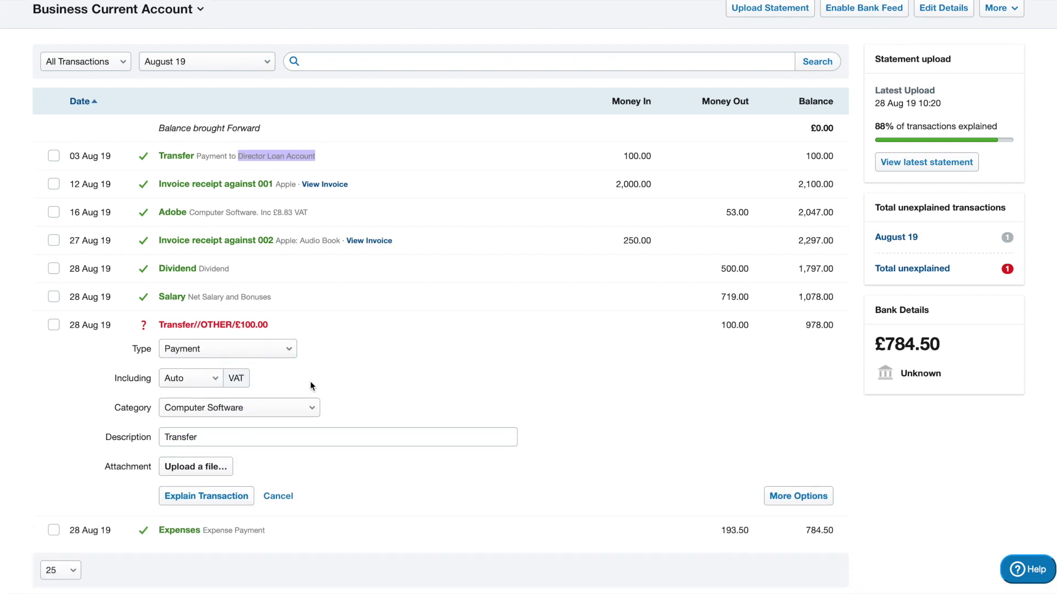
pyautogui.click(292, 348)
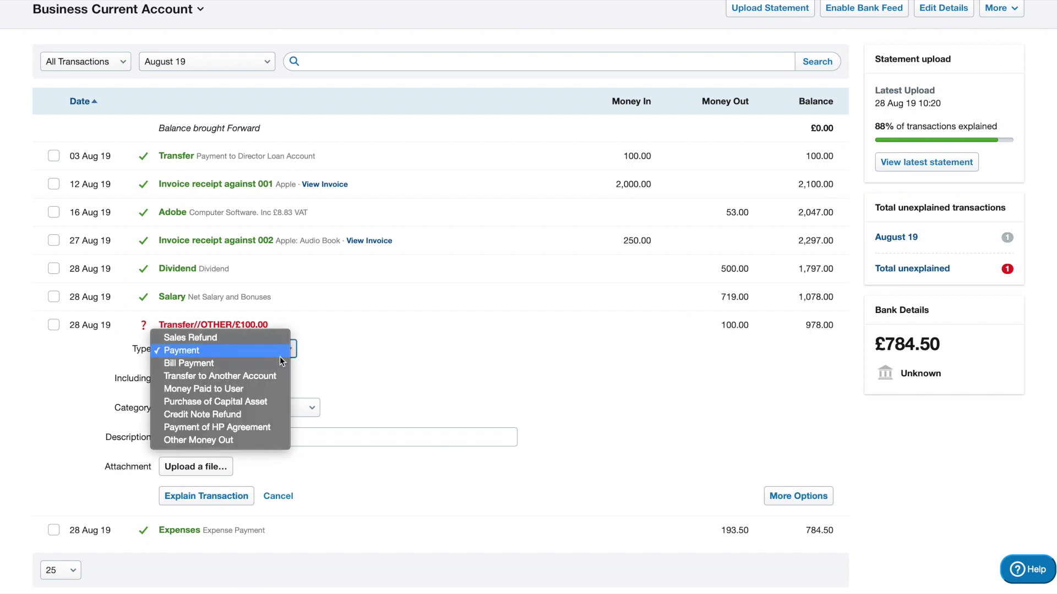
pyautogui.click(245, 392)
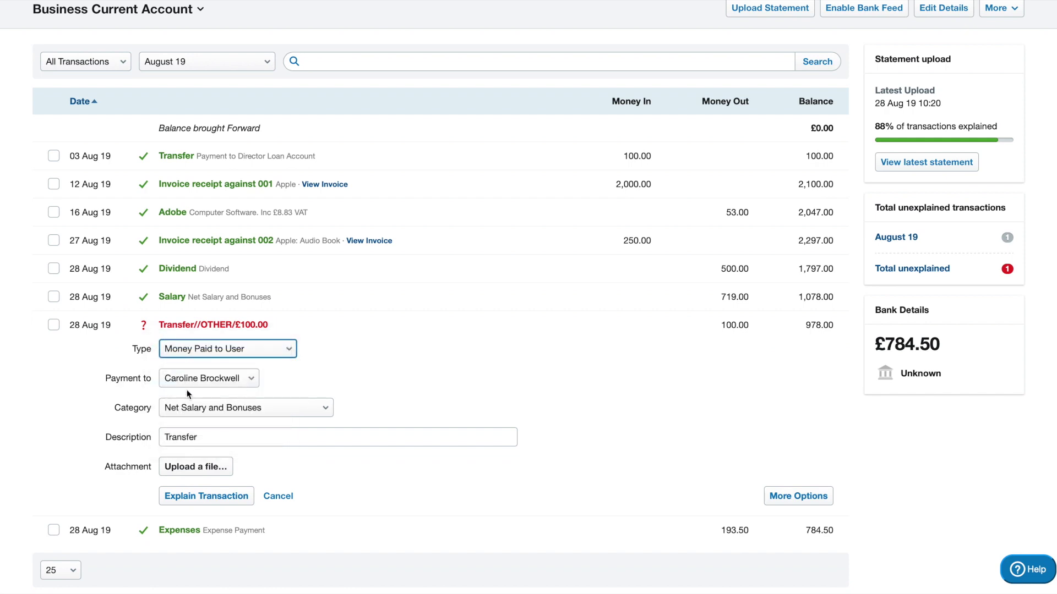
pyautogui.click(172, 408)
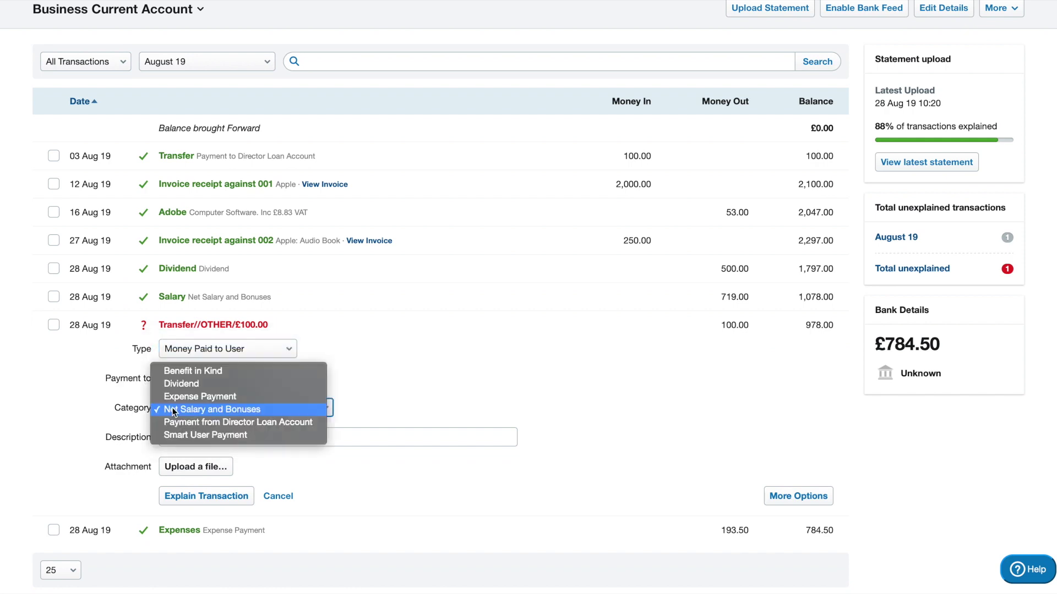
pyautogui.click(210, 423)
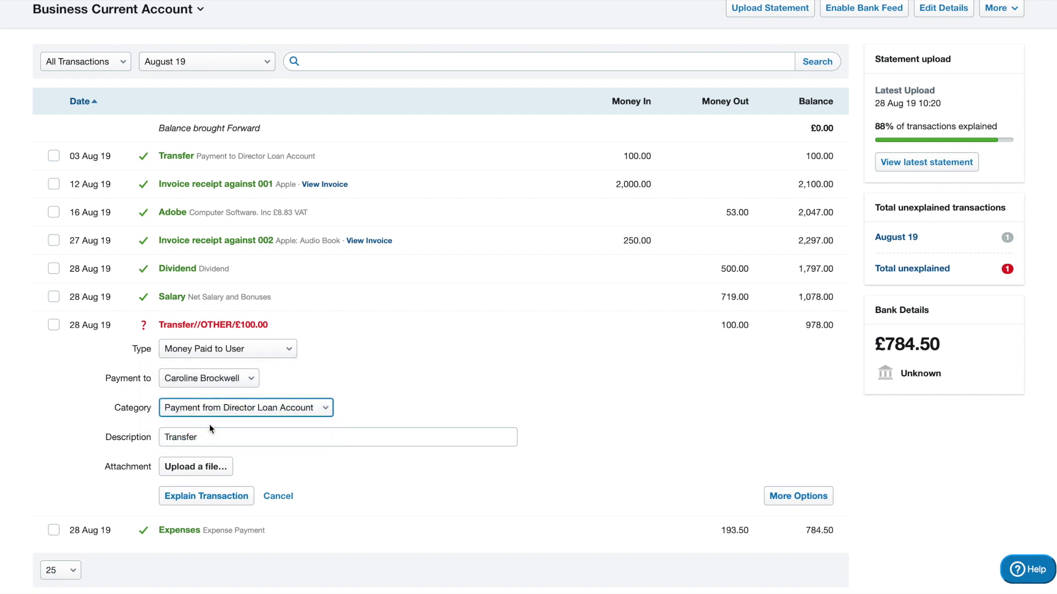
pyautogui.click(242, 497)
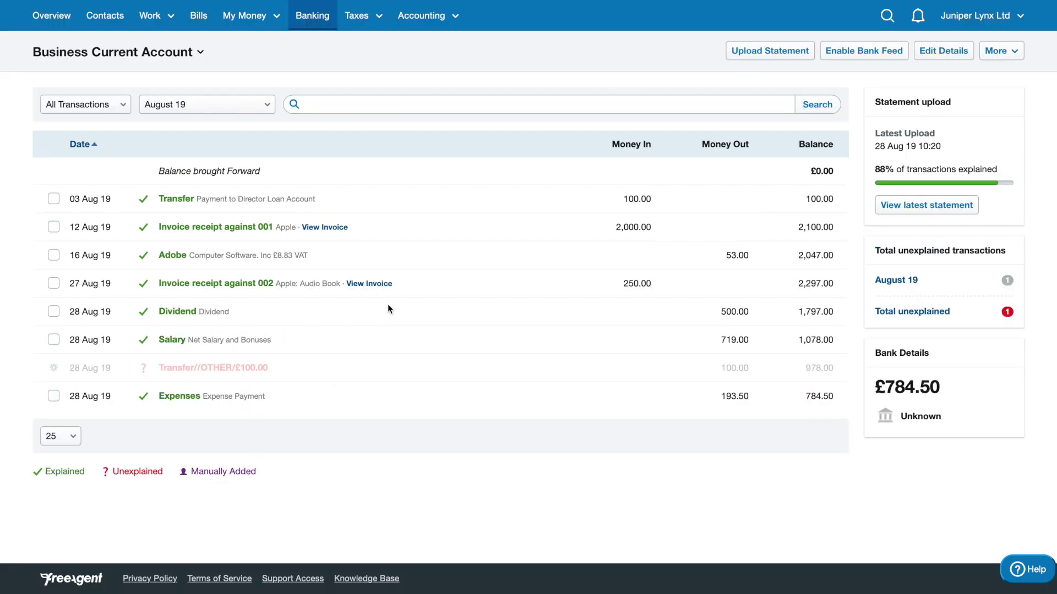
# Compare the 03 Aug 19 incoming transfer with the 28 Aug 19 outgoing transfer, checking their Director Loan Account details and amounts.
pyautogui.moveTo(318, 199); pyautogui.dragTo(197, 200)
pyautogui.moveTo(620, 198); pyautogui.dragTo(648, 198)
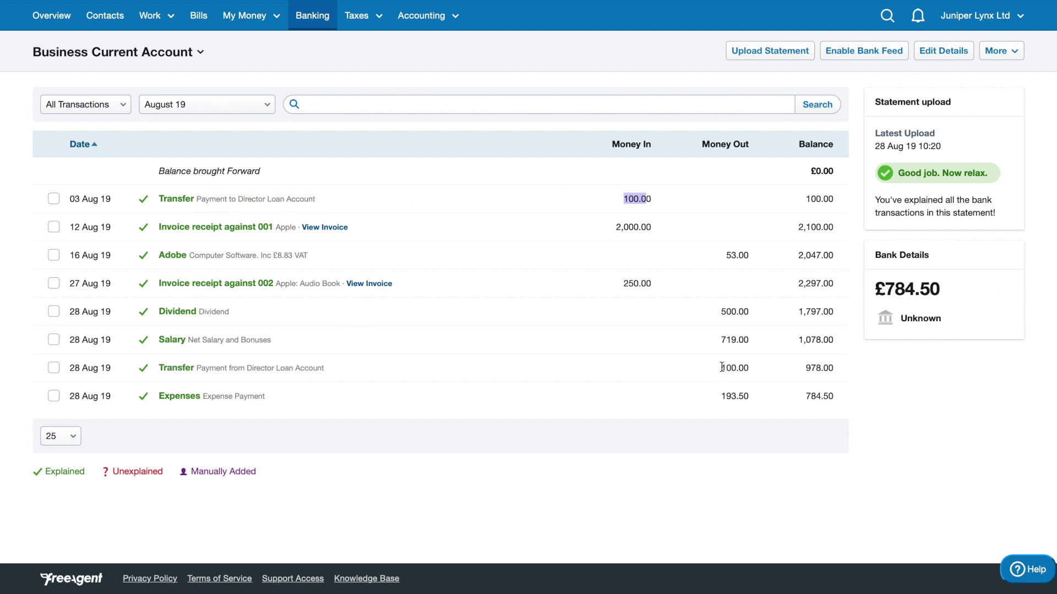
pyautogui.moveTo(723, 368); pyautogui.dragTo(748, 367)
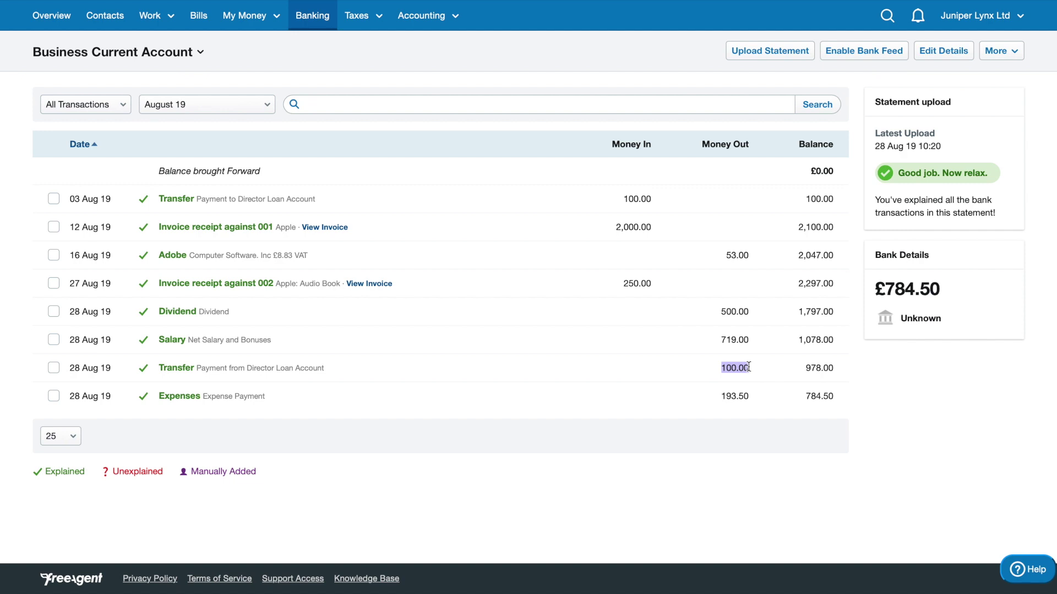
pyautogui.click(749, 367)
pyautogui.moveTo(507, 179); pyautogui.dragTo(509, 430)
pyautogui.click(511, 429)
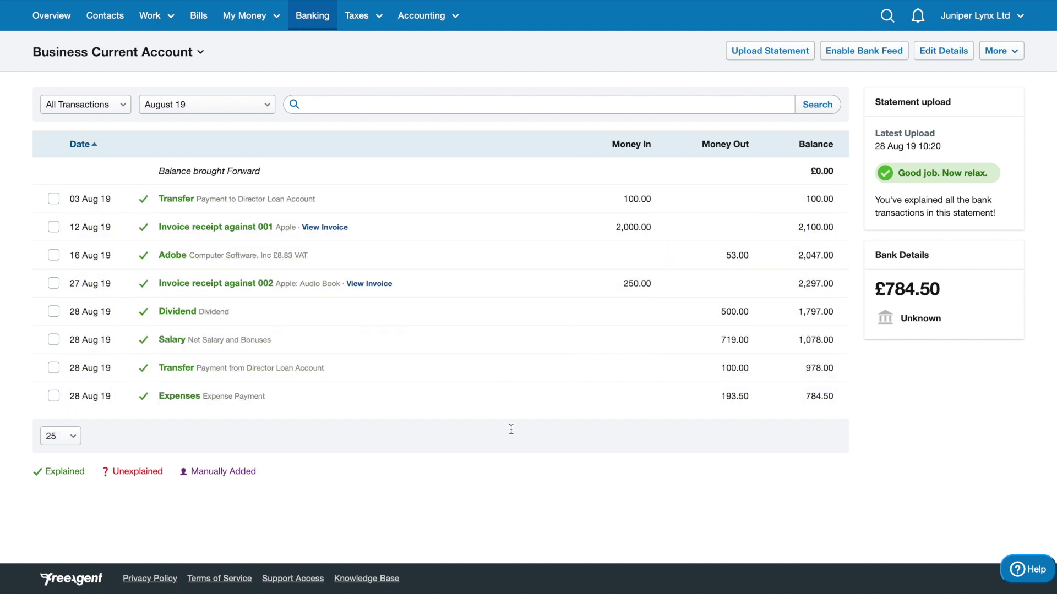
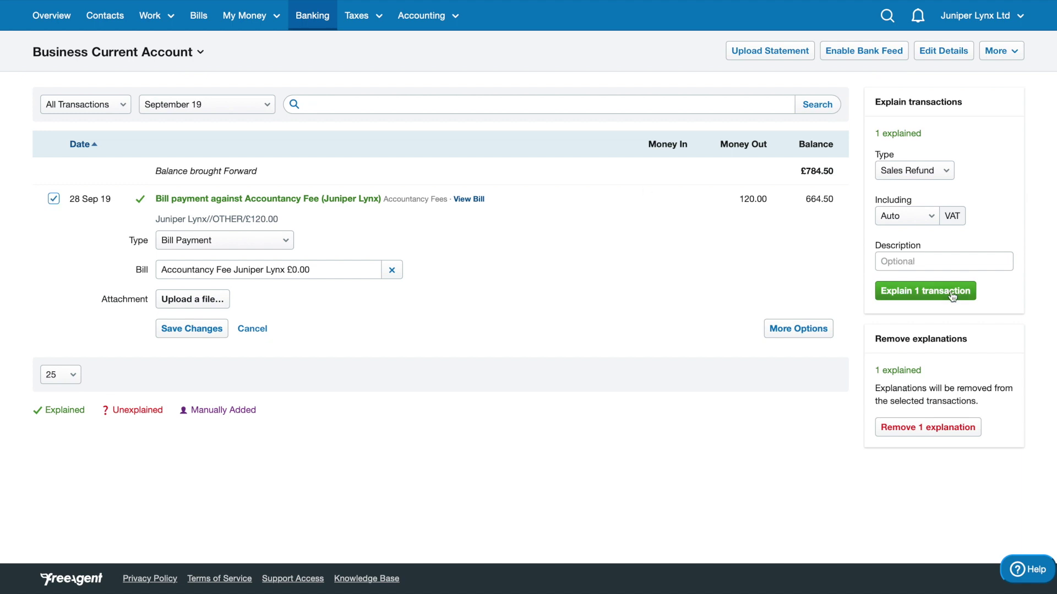
# Remove the bill payment explanation from the 28 Sep 19 Juniper Lynx transaction, confirm the removal, and deselect the transaction.
pyautogui.press('Tab')
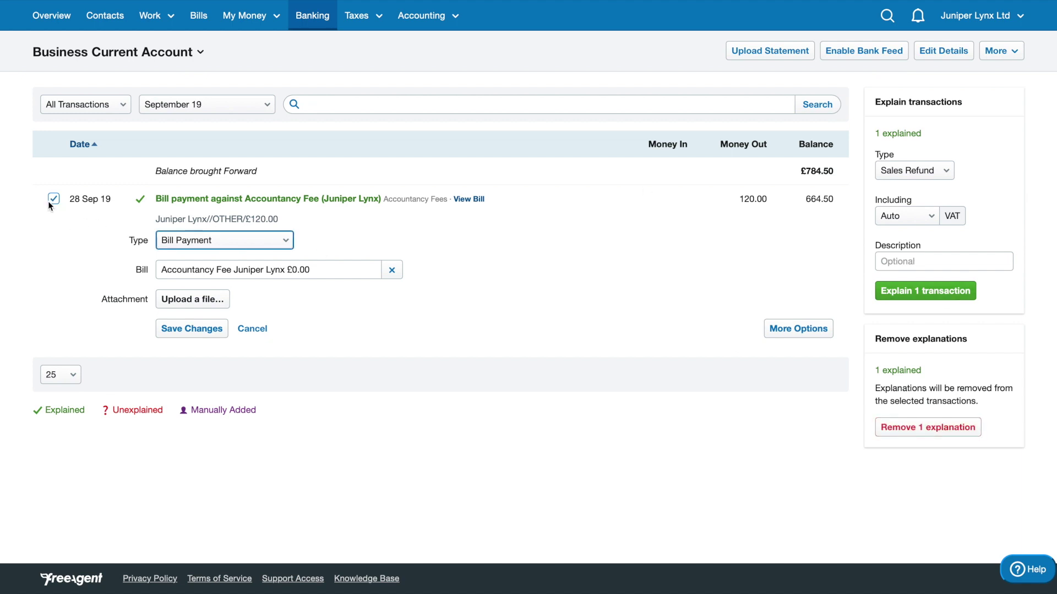
pyautogui.click(54, 200)
pyautogui.click(54, 199)
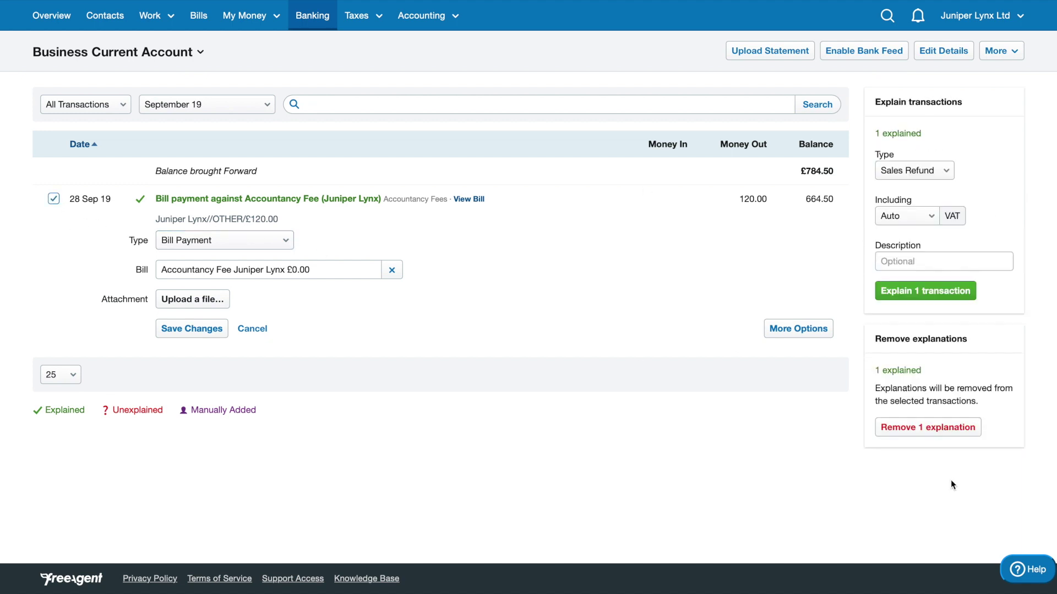
pyautogui.click(919, 435)
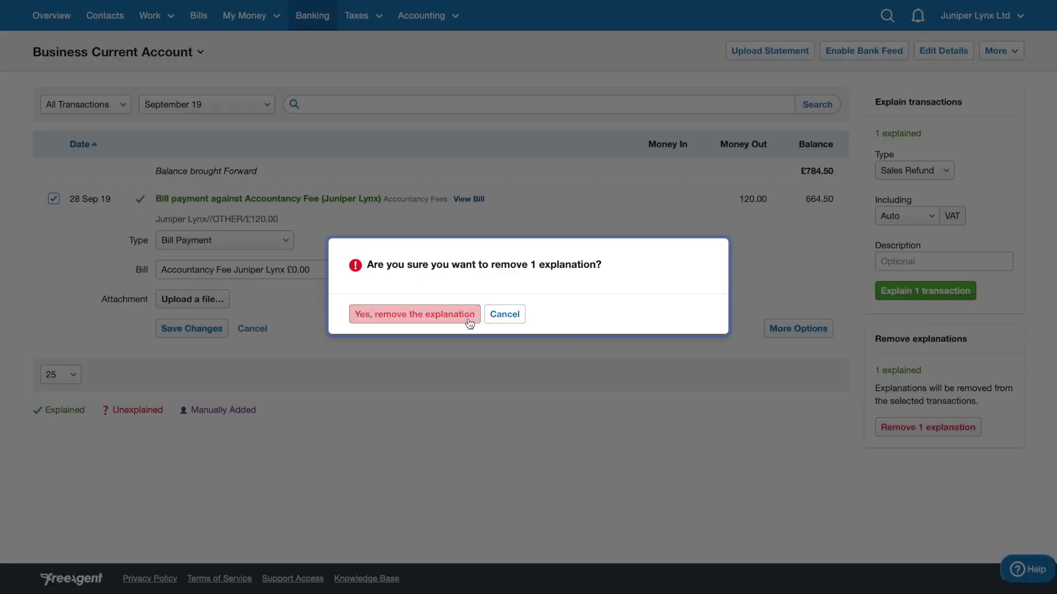
pyautogui.click(473, 319)
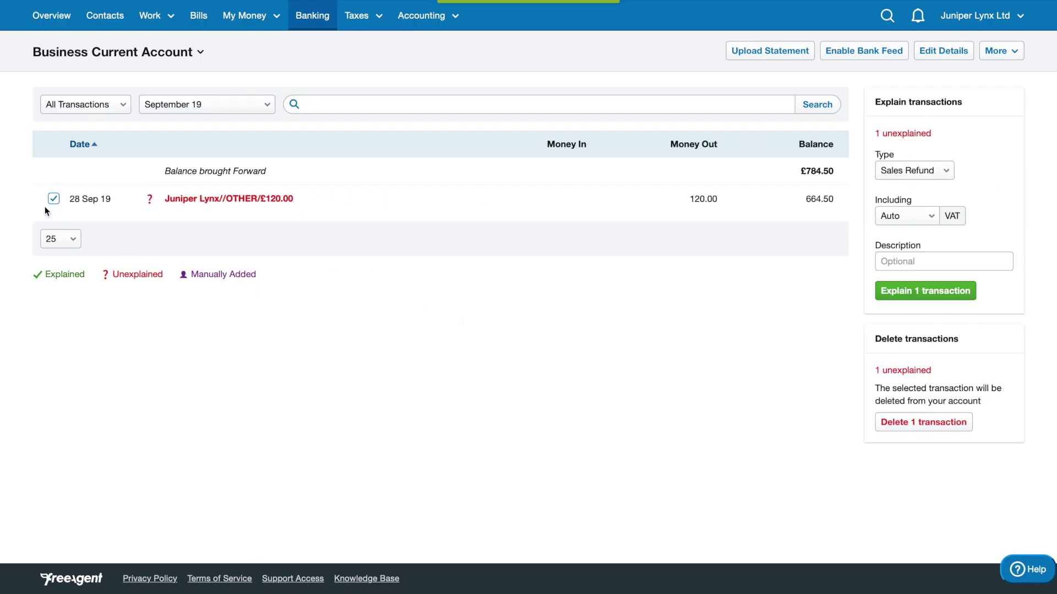
pyautogui.click(54, 199)
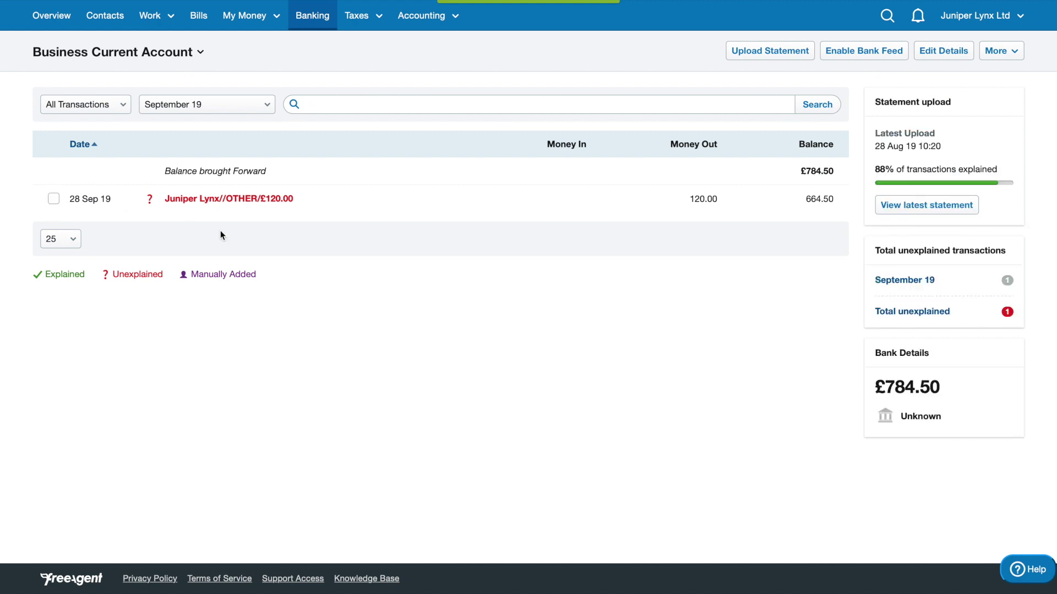
# Inspect the suggested explanation and the date of the unexplained 28 Sep 19 Juniper Lynx transaction.
pyautogui.click(265, 205)
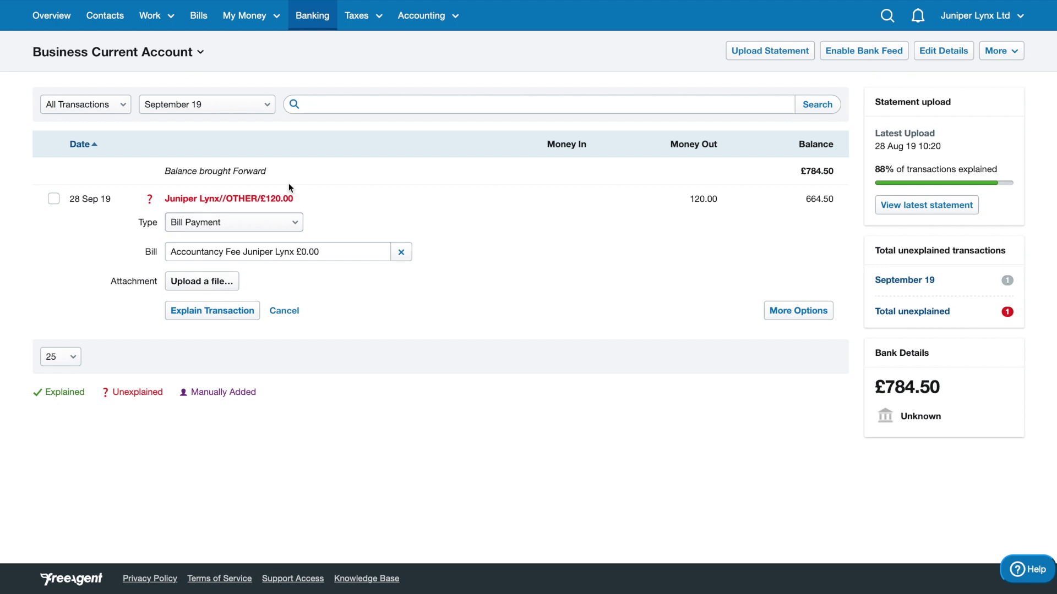
pyautogui.click(260, 203)
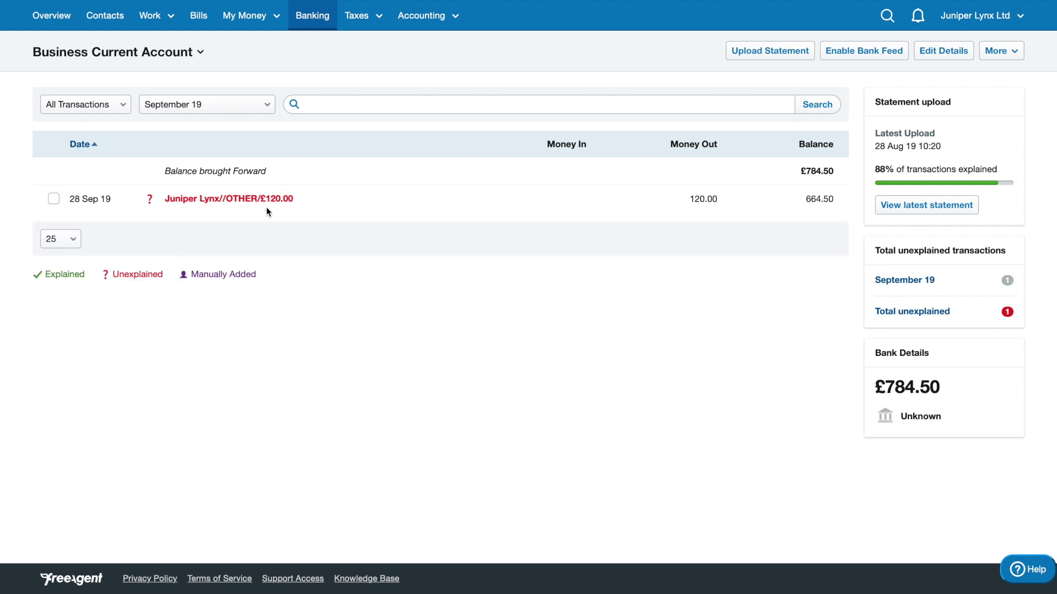
pyautogui.moveTo(113, 200); pyautogui.dragTo(66, 198)
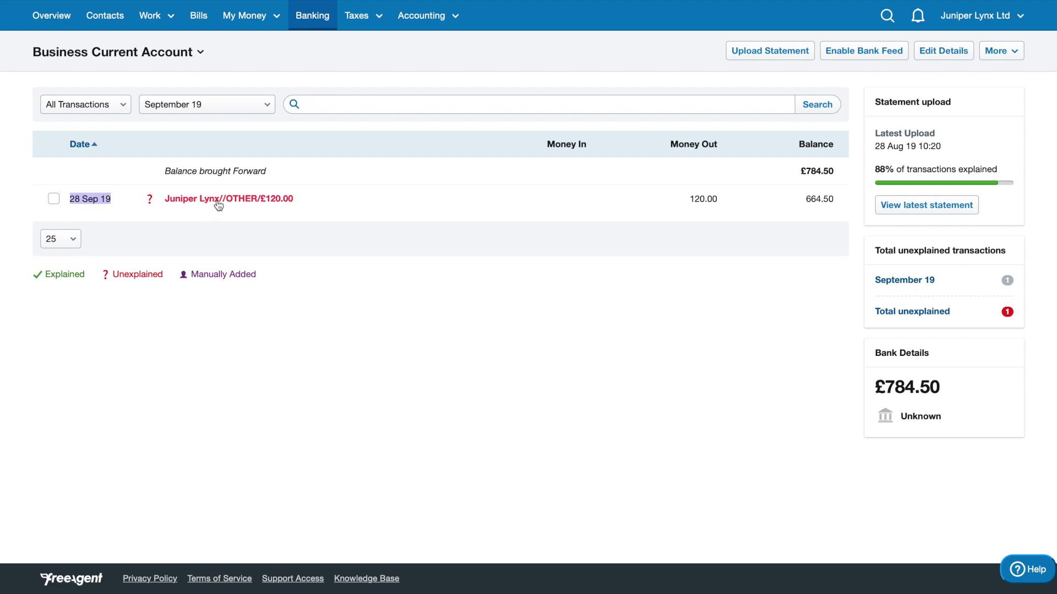
pyautogui.click(269, 215)
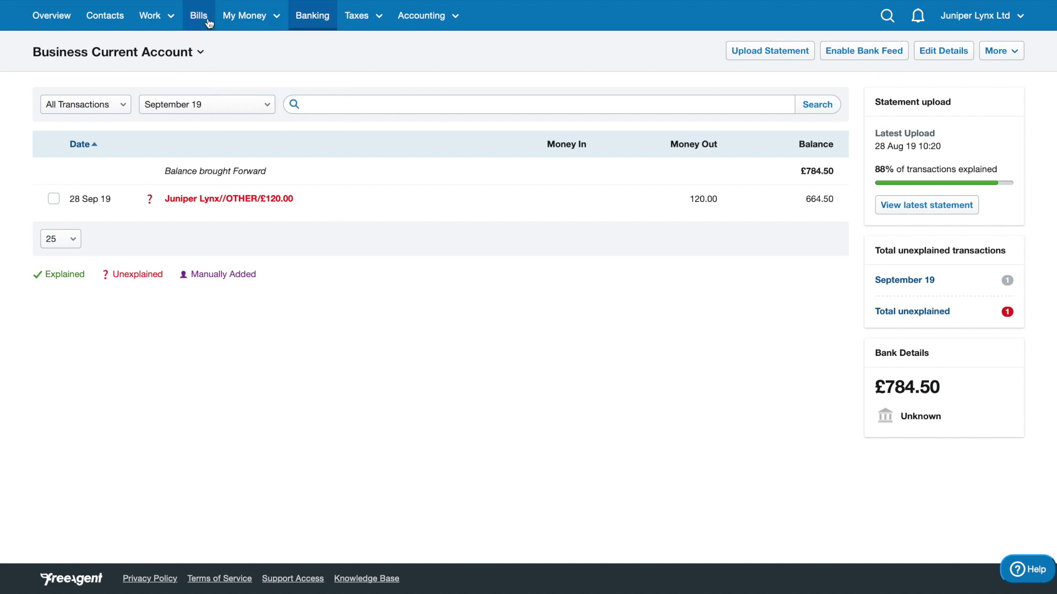
# Try explaining the 28 Sep 19 Juniper Lynx transaction as a Payment with the category Accountancy Fees.
pyautogui.click(236, 199)
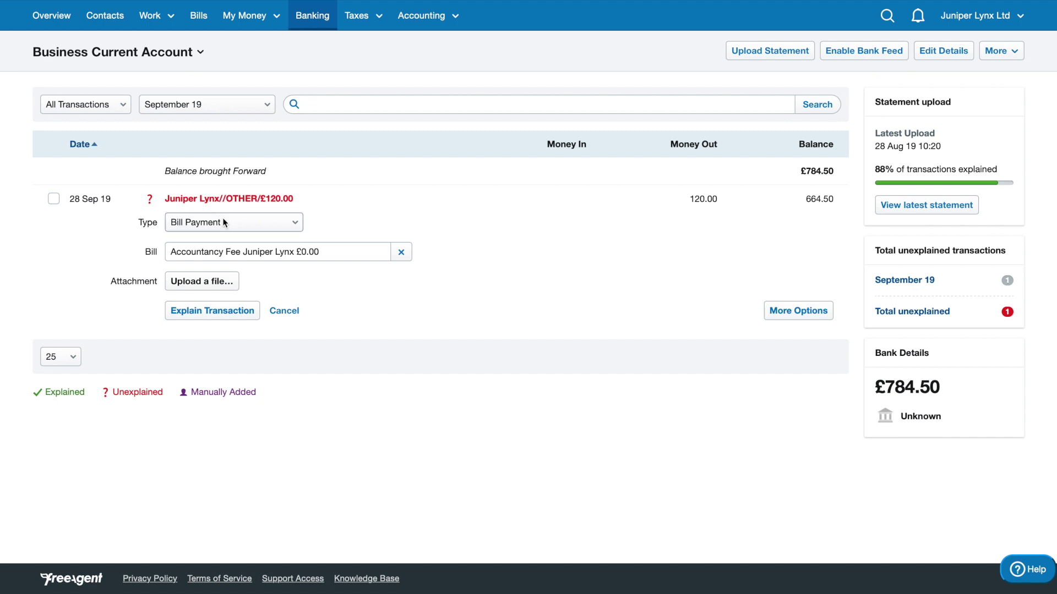
pyautogui.click(223, 217)
pyautogui.click(217, 226)
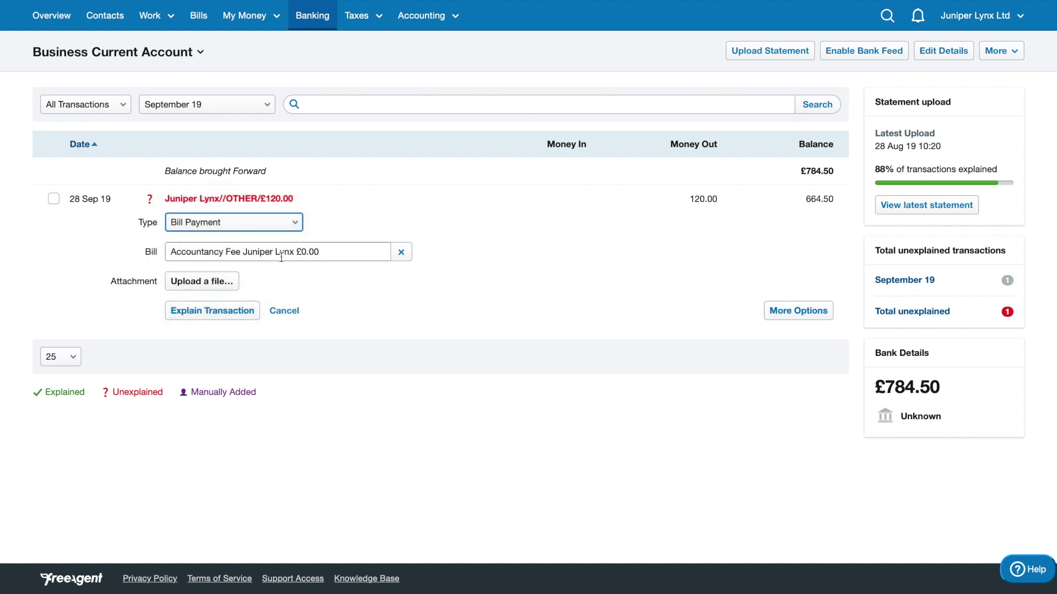
pyautogui.click(280, 224)
pyautogui.click(276, 217)
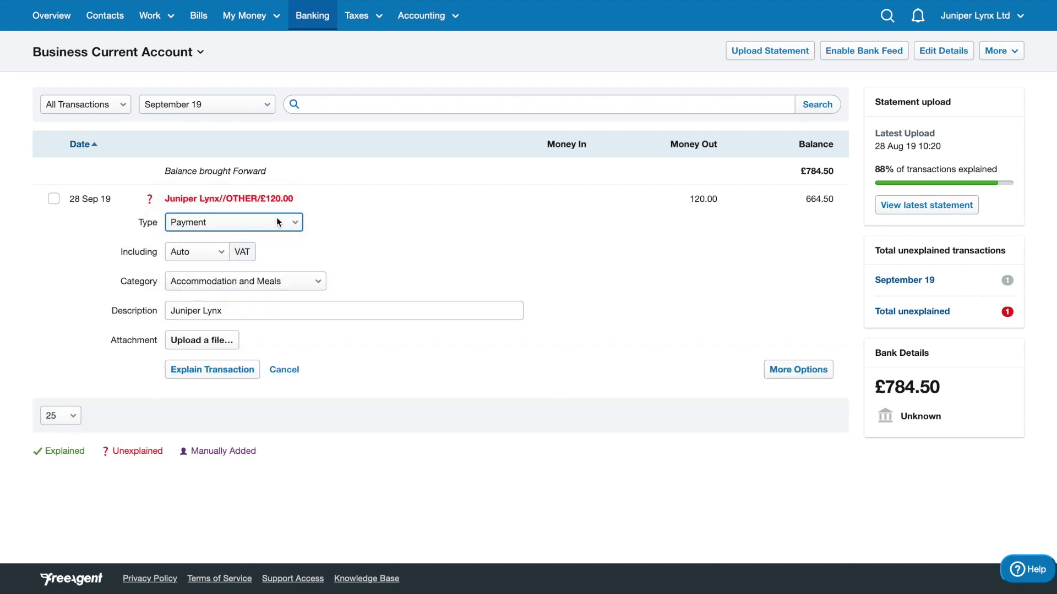
pyautogui.doubleClick(272, 292)
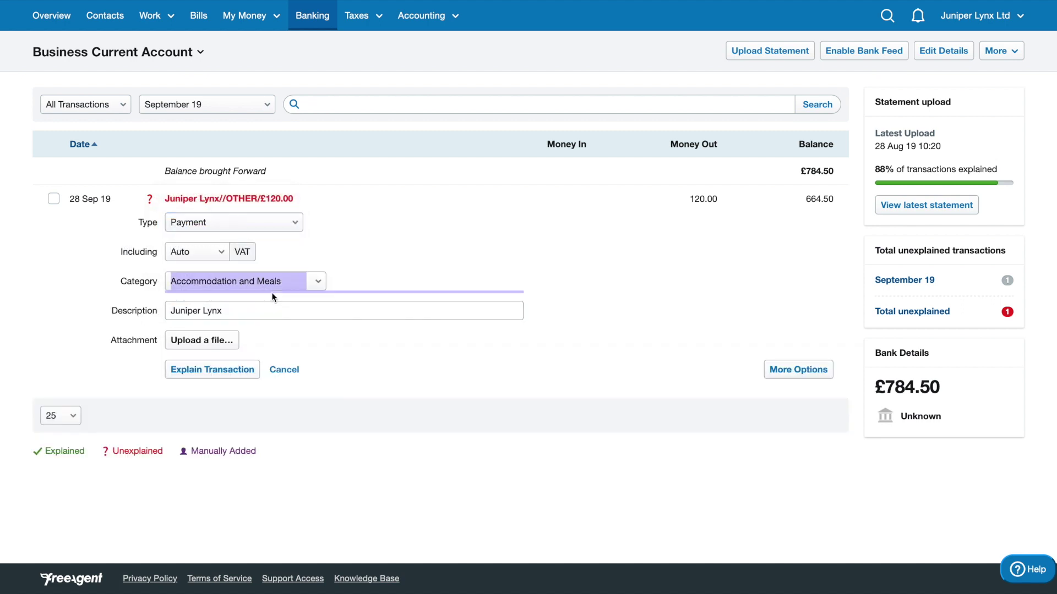
pyautogui.click(273, 282)
pyautogui.click(262, 291)
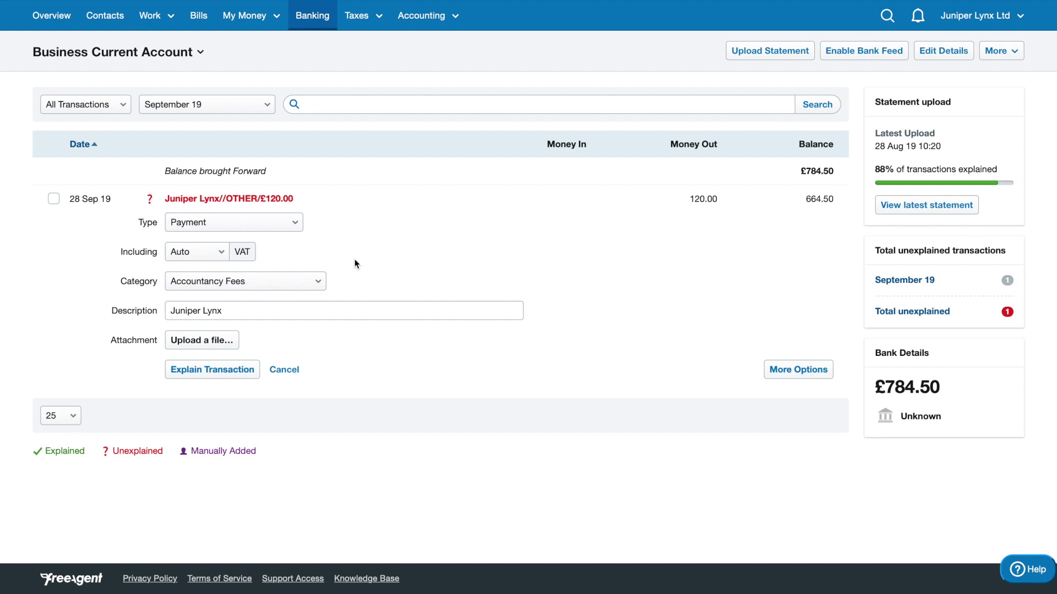
pyautogui.moveTo(288, 189); pyautogui.dragTo(374, 290)
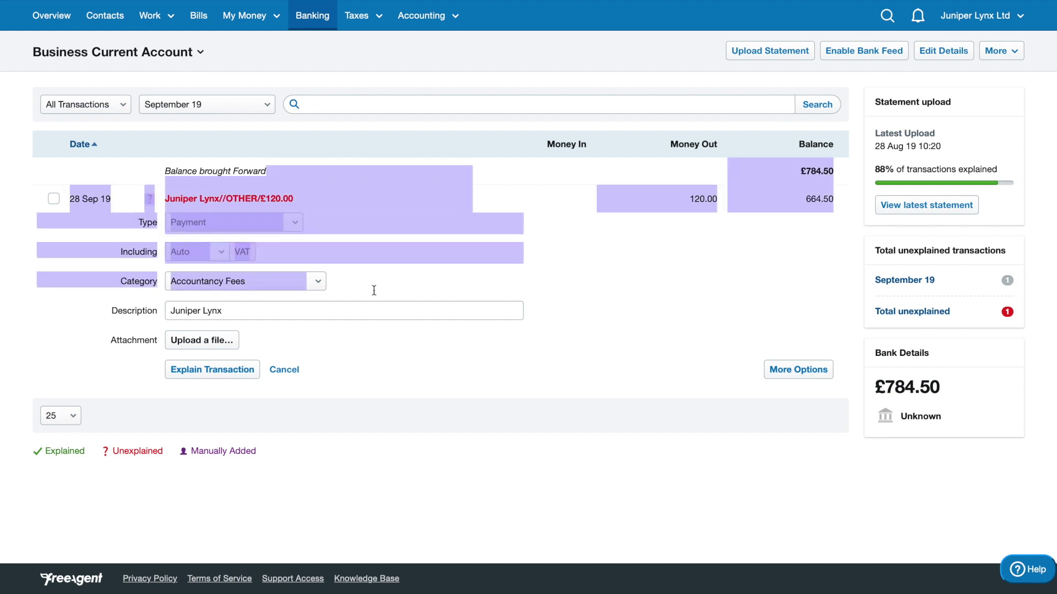
pyautogui.click(373, 290)
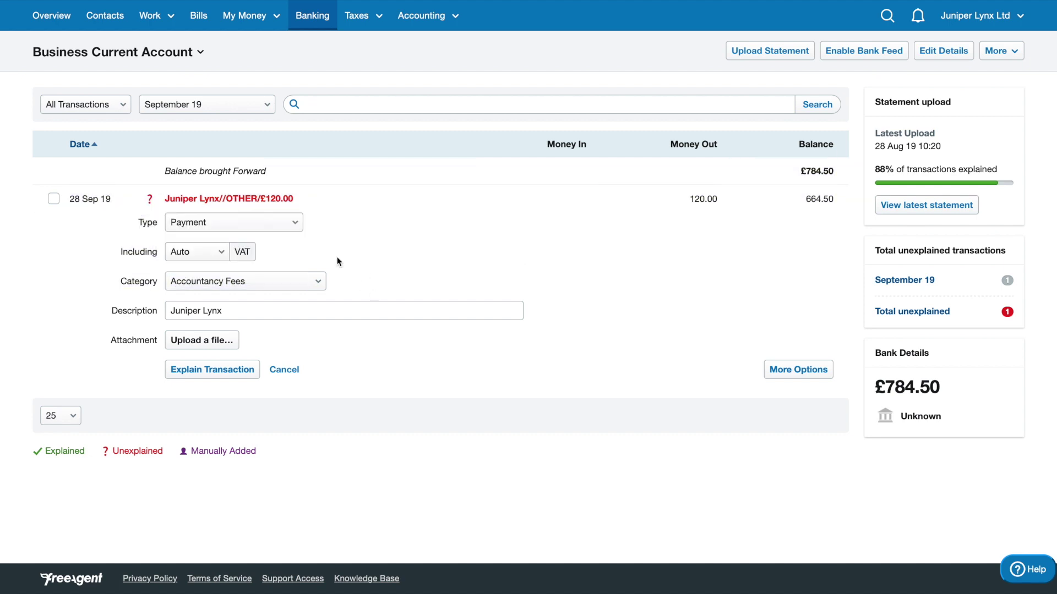
# Explain the 28 Sep 19 transaction as Bill Payment against the £120.00 Accountancy Fee bill from Juniper Lynx, and save the explanation.
pyautogui.click(276, 223)
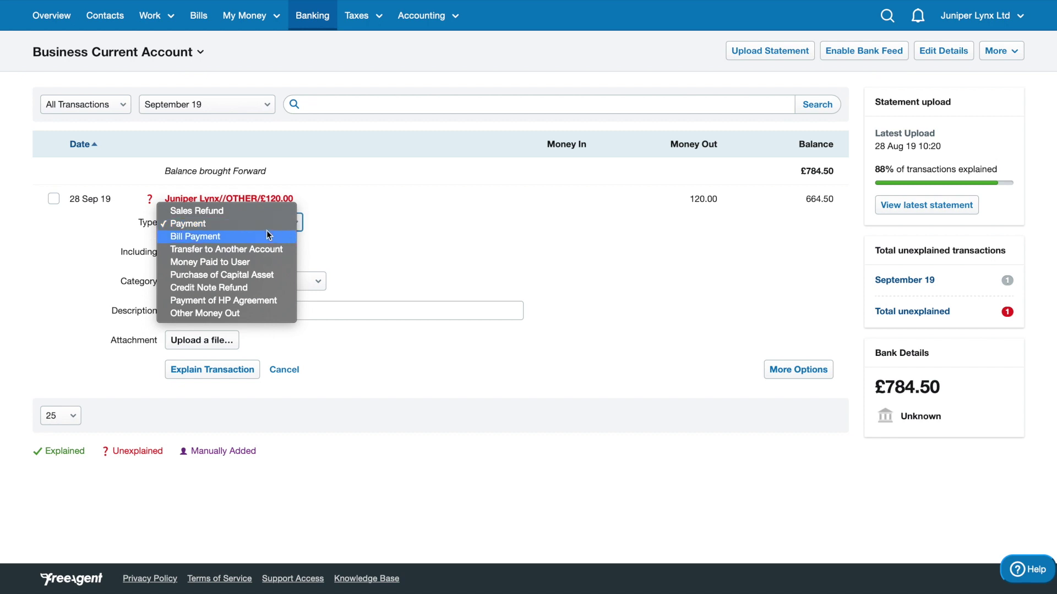
pyautogui.click(217, 237)
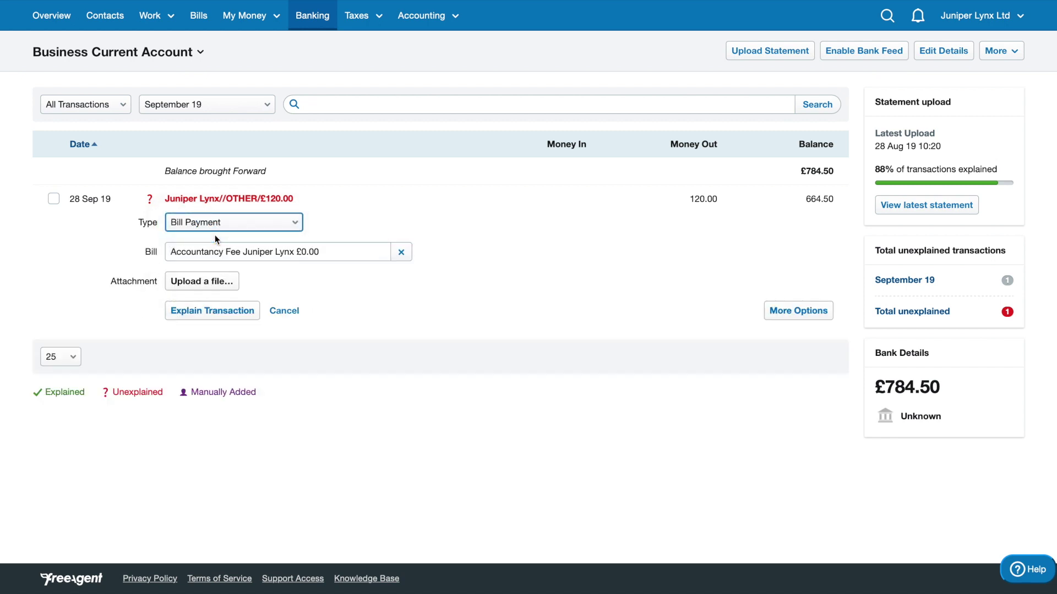
pyautogui.click(378, 257)
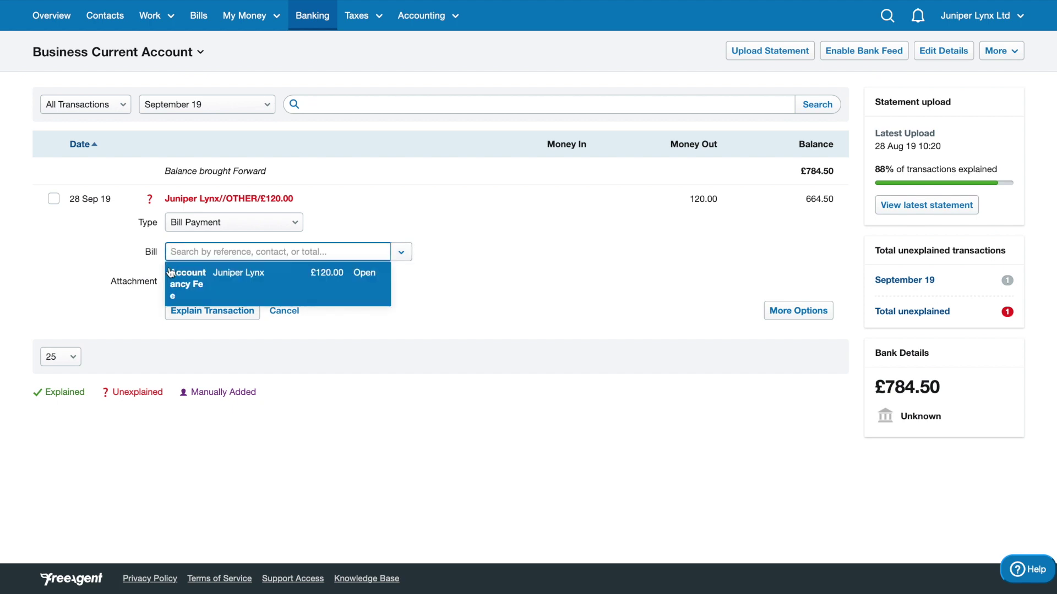
pyautogui.click(341, 274)
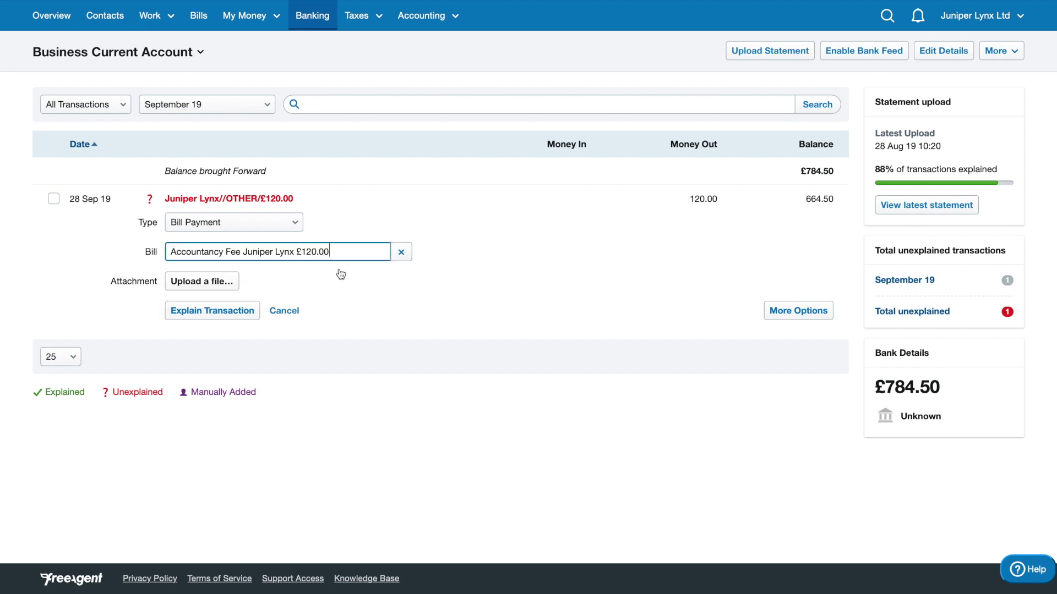
pyautogui.click(220, 309)
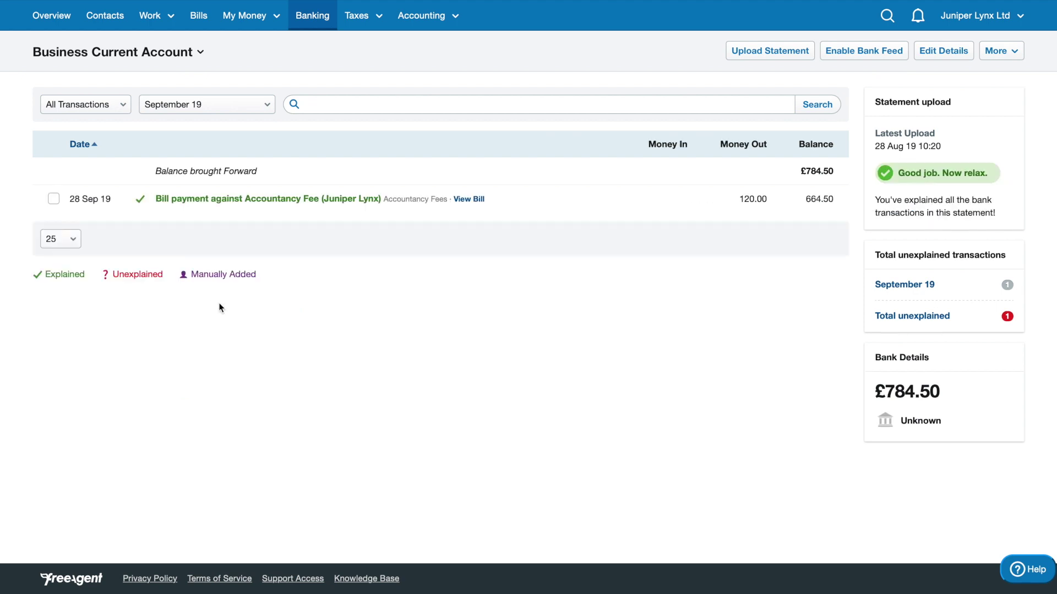
# Check the category, outgoing amount and balance of the explained 28 Sep 19 bill payment.
pyautogui.tripleClick(427, 197)
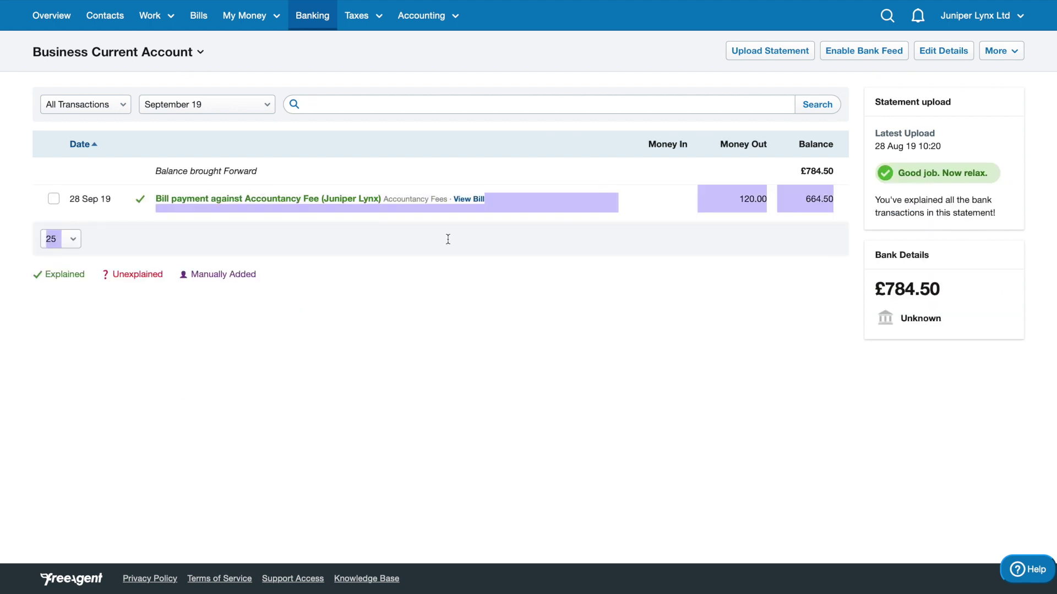
pyautogui.click(450, 240)
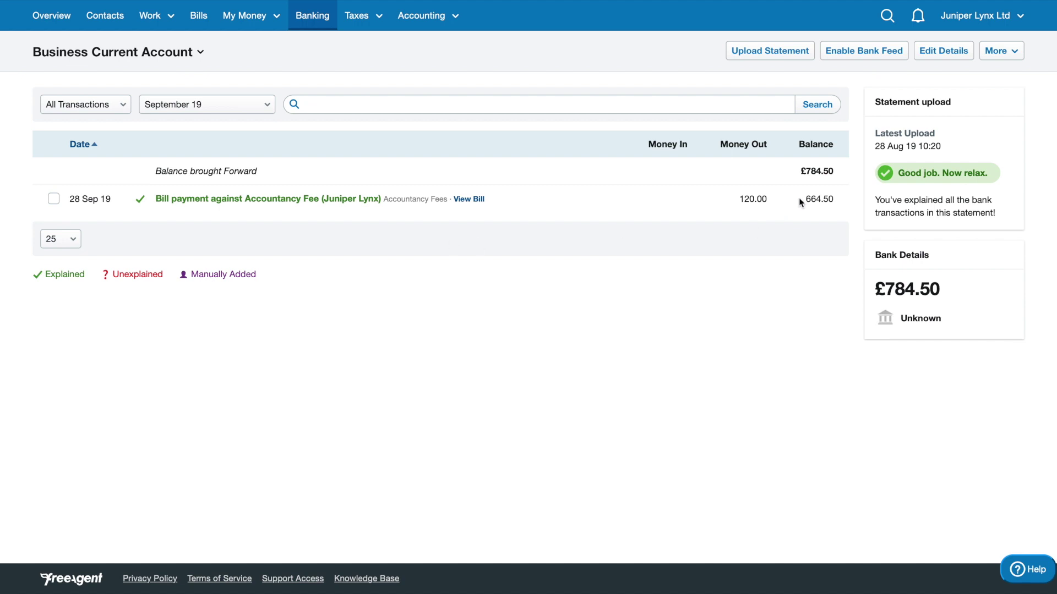
pyautogui.moveTo(804, 198); pyautogui.dragTo(713, 199)
pyautogui.click(834, 207)
pyautogui.click(712, 199)
# Show the August 19 transactions and review the explained entries and their Money Out amounts.
pyautogui.click(178, 104)
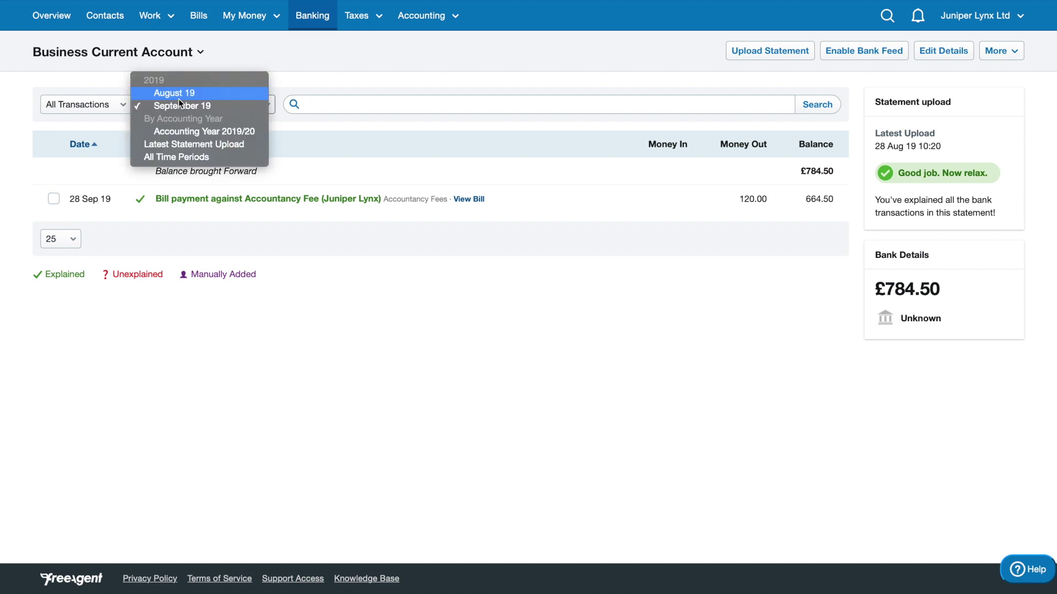
pyautogui.click(190, 98)
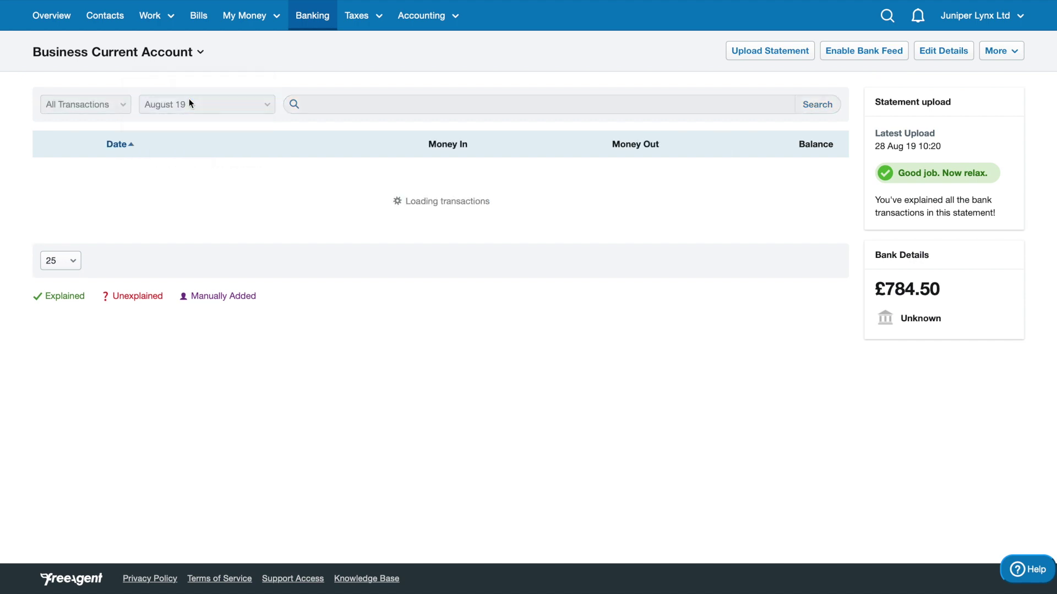
pyautogui.moveTo(392, 198); pyautogui.dragTo(396, 290)
pyautogui.click(417, 315)
pyautogui.moveTo(717, 259); pyautogui.dragTo(731, 375)
pyautogui.click(731, 376)
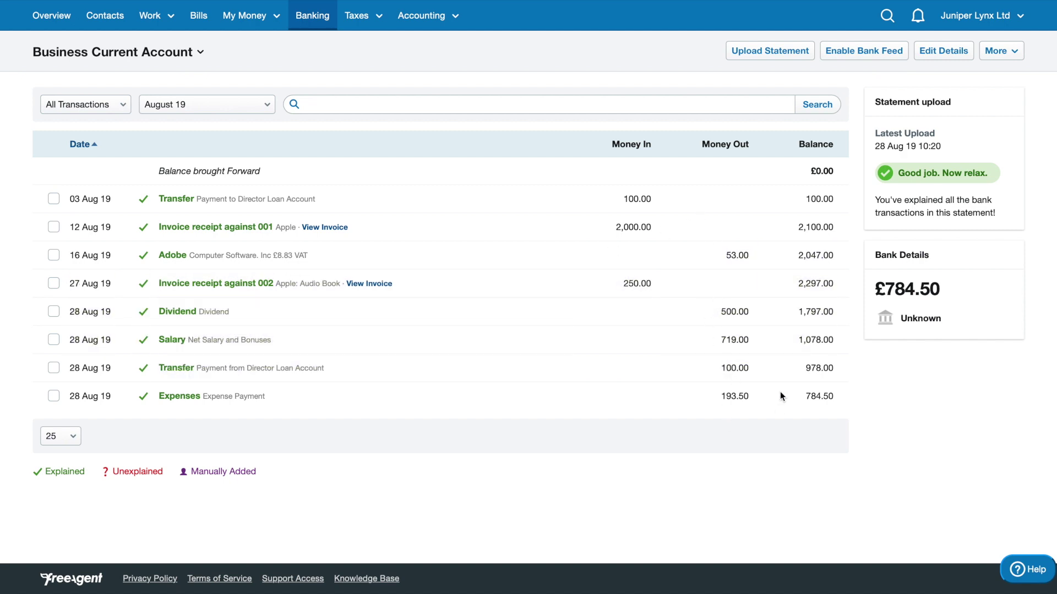
pyautogui.moveTo(759, 262); pyautogui.dragTo(740, 237)
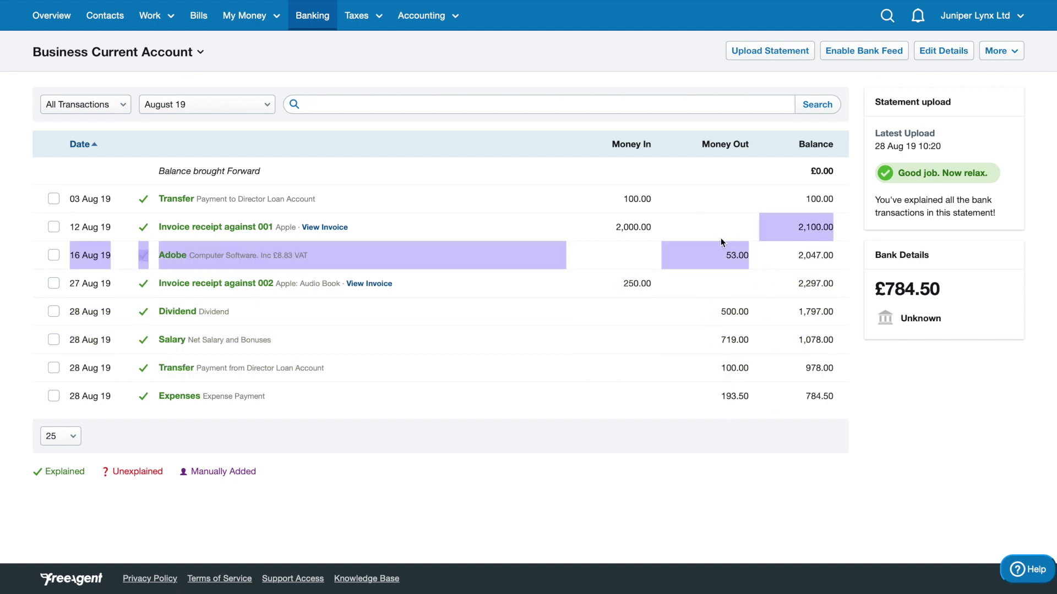
pyautogui.click(721, 241)
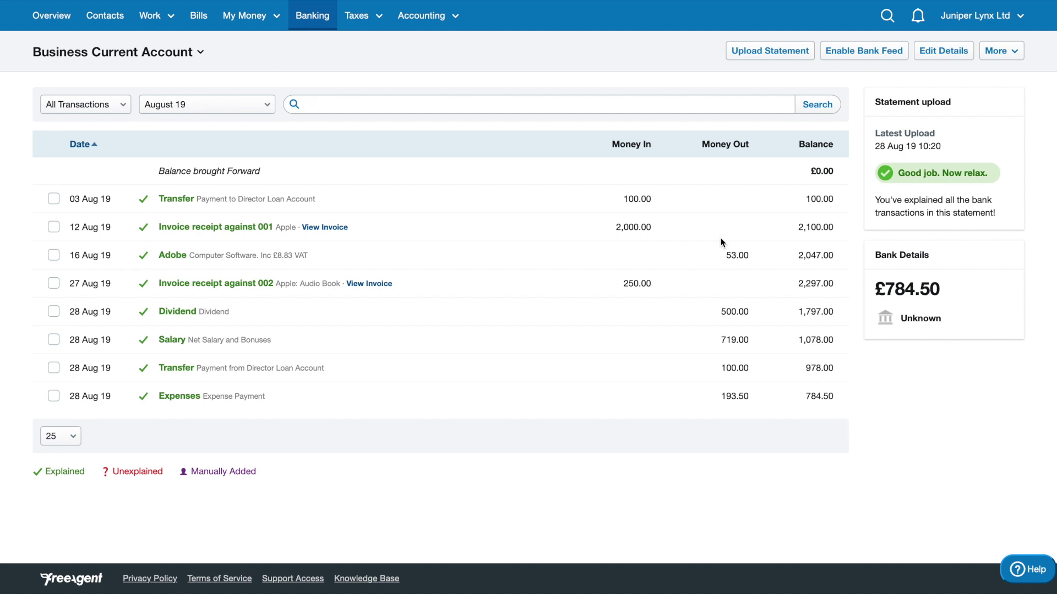
# Open the company Overview and review the cashflow, banking, expenses, and profit and loss summaries.
pyautogui.click(39, 28)
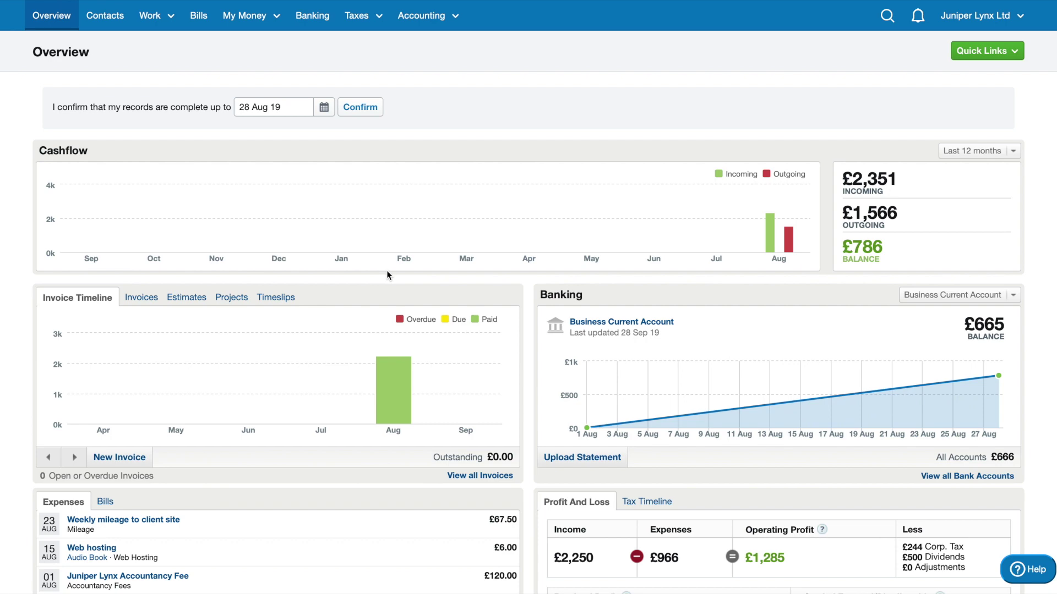
pyautogui.scroll(-1, 387, 271)
pyautogui.scroll(-2, 386, 270)
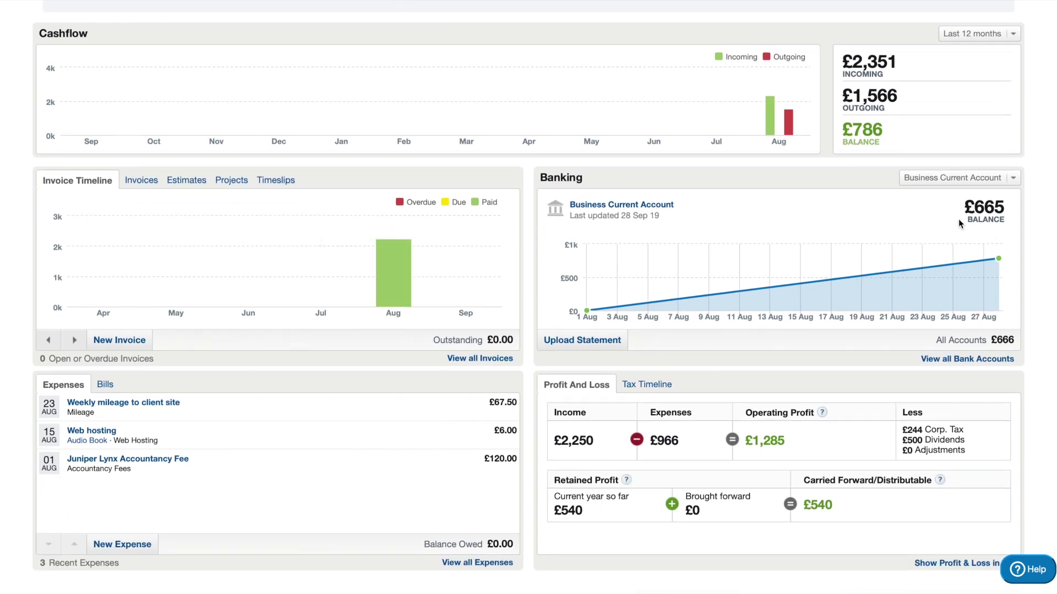
pyautogui.scroll(2, 753, 184)
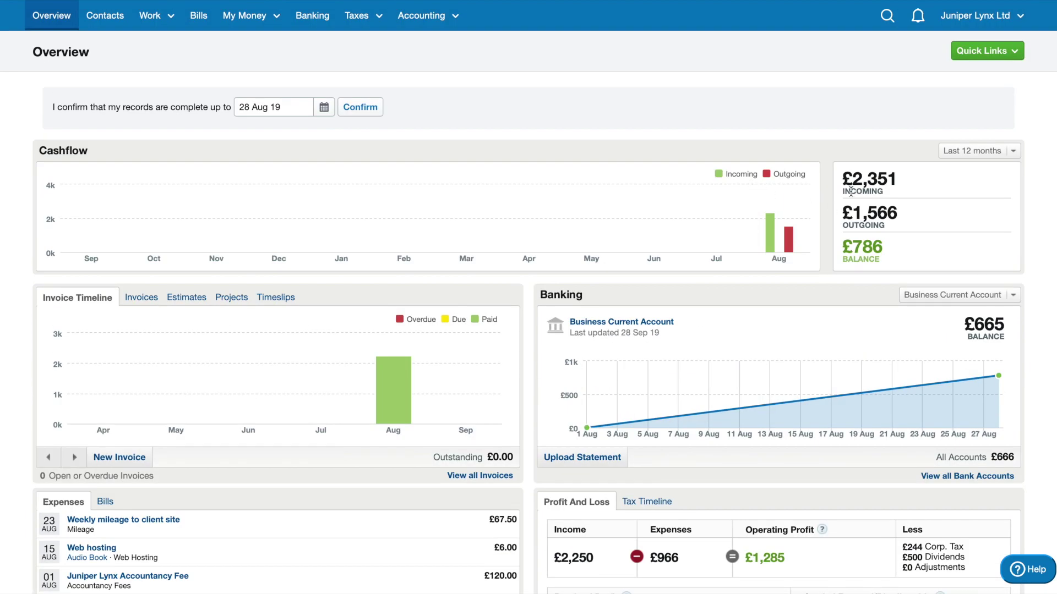
# Examine the Cashflow summary's incoming, outgoing and balance figures and the August bars for the last 12 months.
pyautogui.moveTo(843, 175); pyautogui.dragTo(888, 254)
pyautogui.click(888, 255)
pyautogui.scroll(-1, 888, 254)
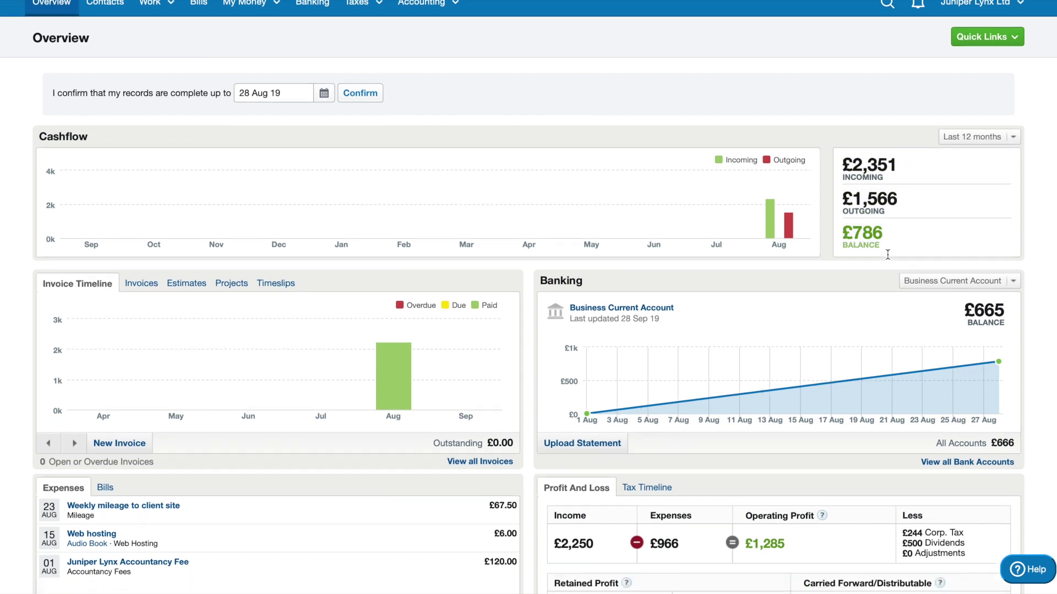
pyautogui.scroll(1, 888, 254)
pyautogui.moveTo(887, 253); pyautogui.dragTo(856, 156)
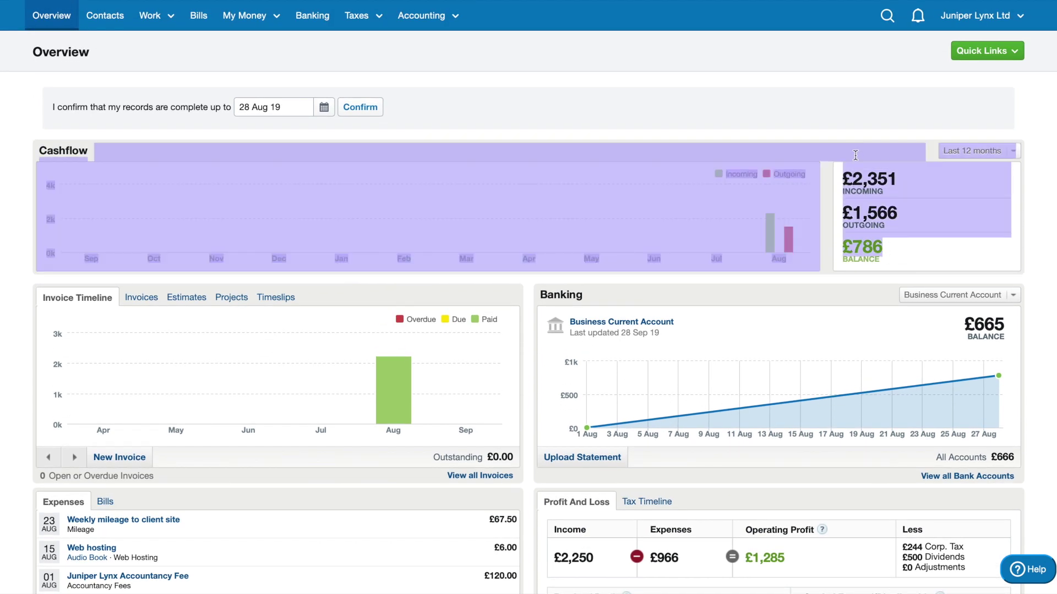
pyautogui.click(920, 196)
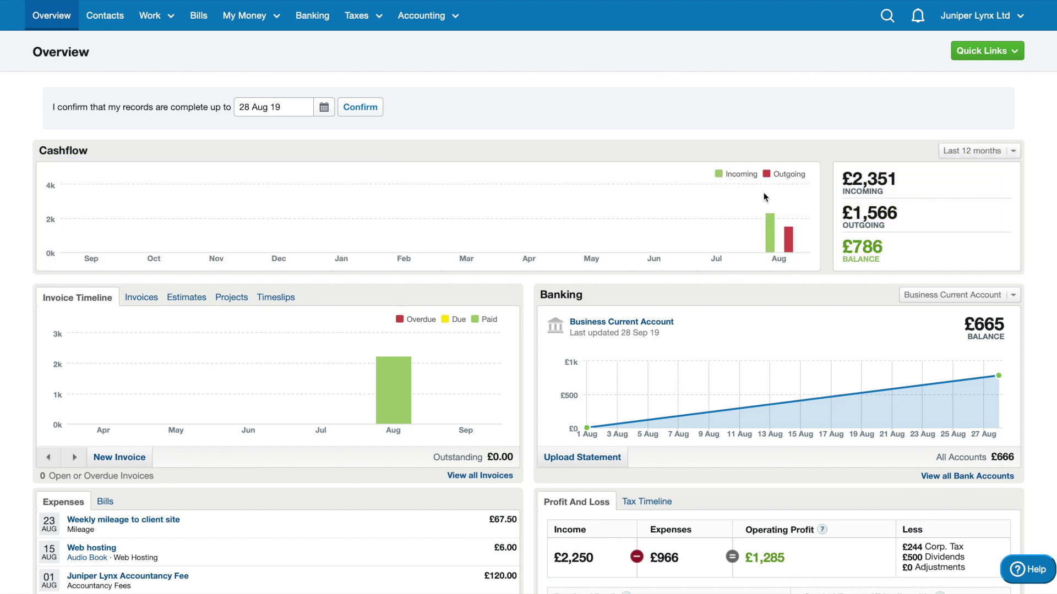
pyautogui.moveTo(771, 239)
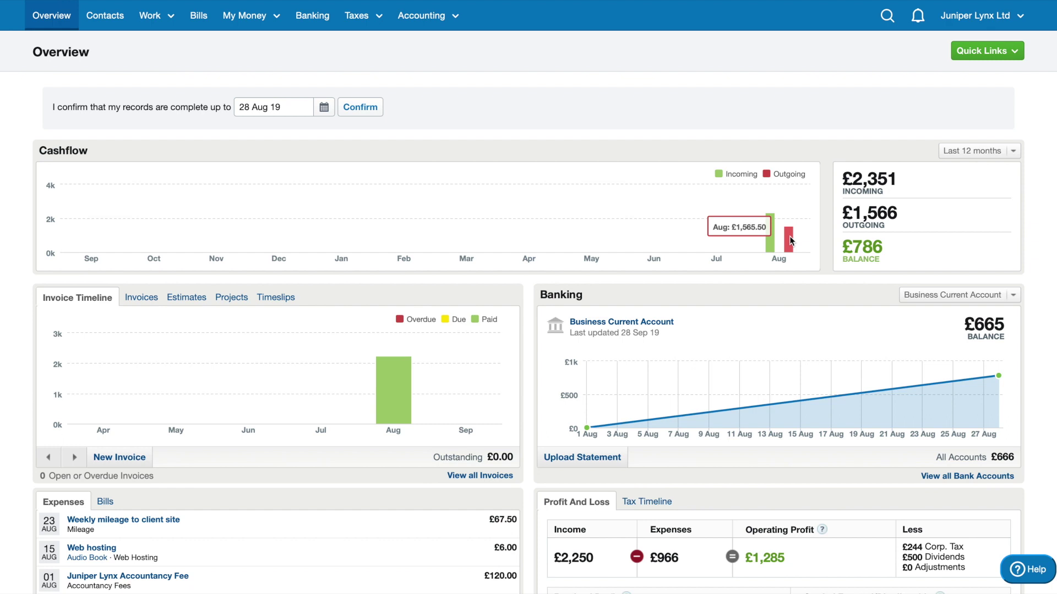
pyautogui.scroll(-1, 893, 242)
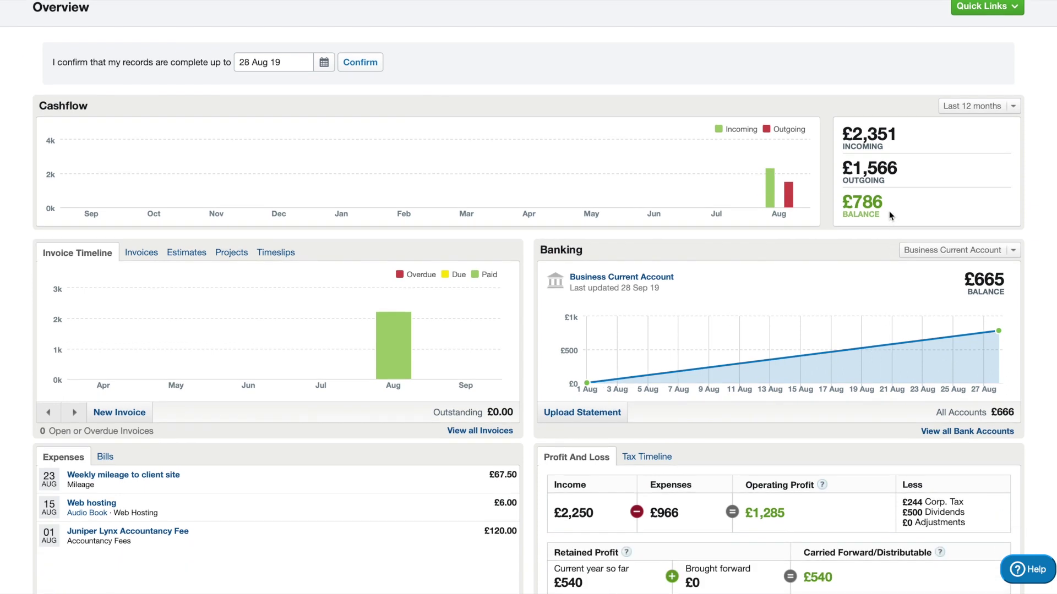
pyautogui.moveTo(880, 201); pyautogui.dragTo(850, 201)
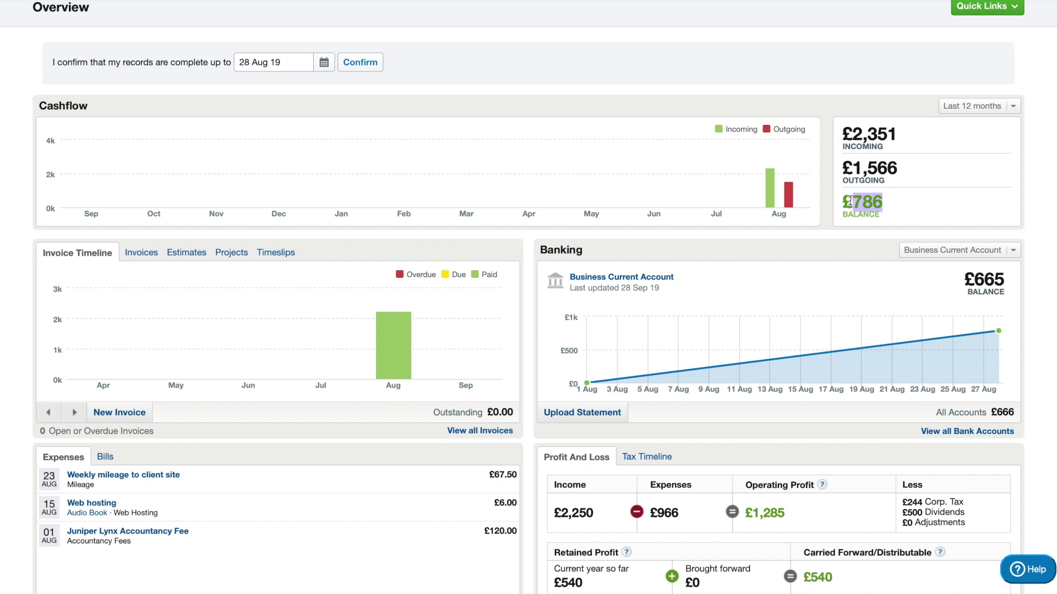
# Examine the Carried Forward/Distributable profit and the Corp. Tax and Dividends deductions in the Profit And Loss summary.
pyautogui.scroll(-1, 850, 201)
pyautogui.moveTo(803, 507); pyautogui.dragTo(836, 504)
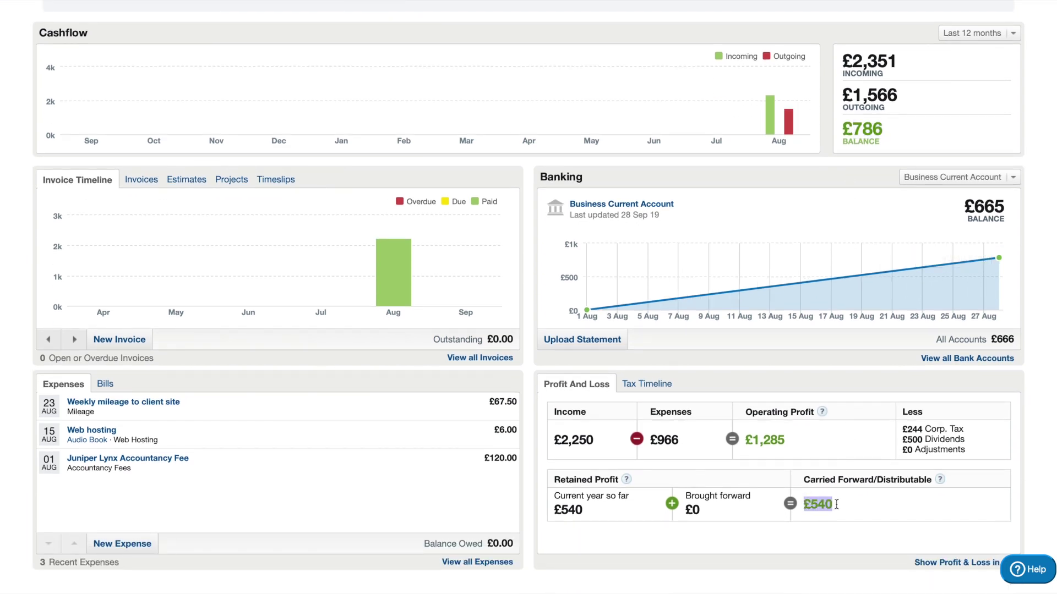
pyautogui.scroll(-1, 799, 484)
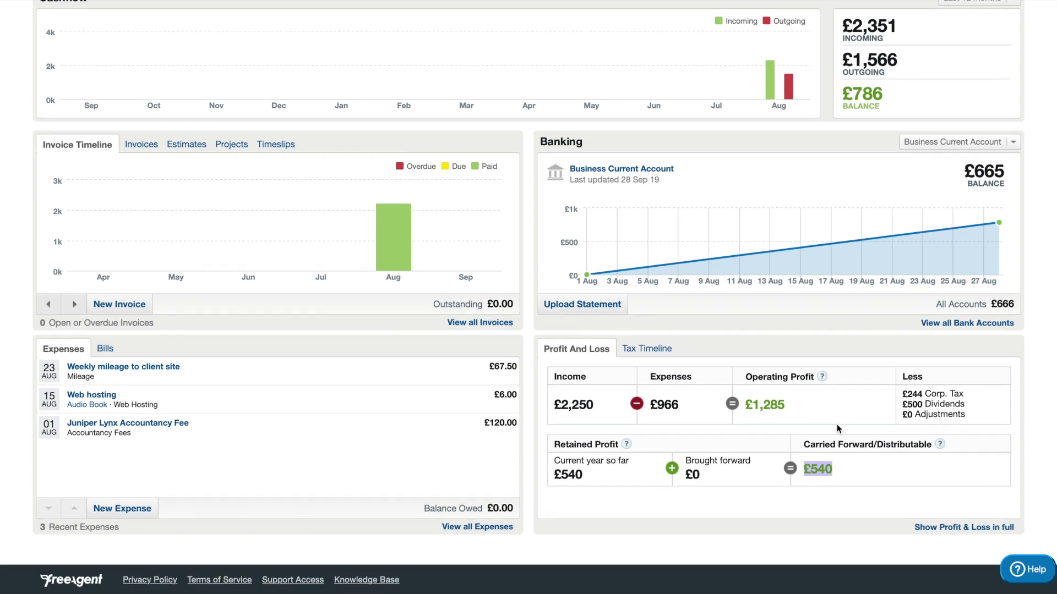
pyautogui.click(923, 437)
pyautogui.moveTo(922, 397); pyautogui.dragTo(901, 395)
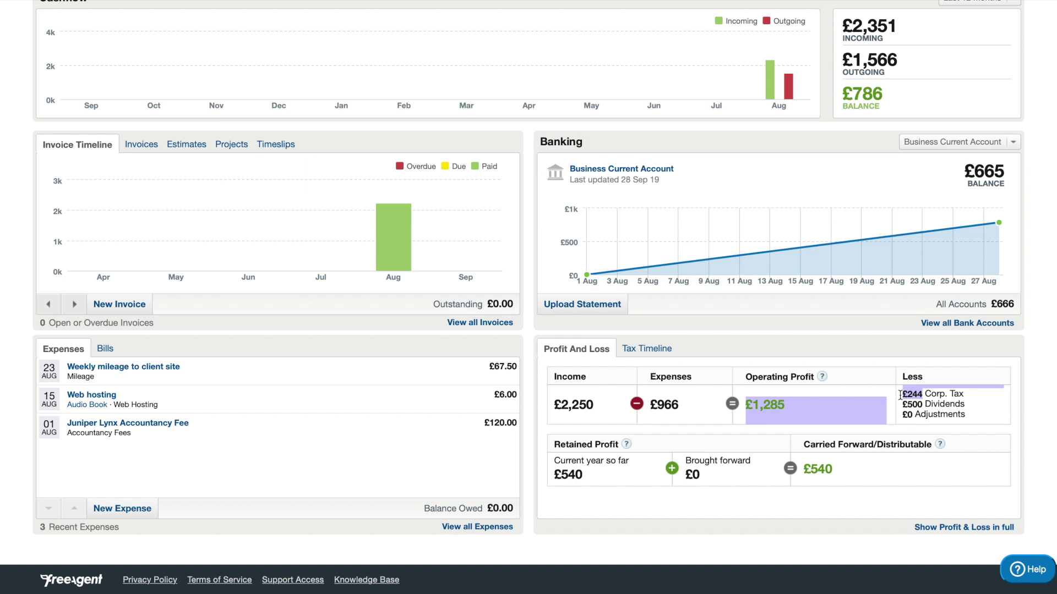
pyautogui.click(901, 395)
pyautogui.moveTo(902, 404); pyautogui.dragTo(925, 406)
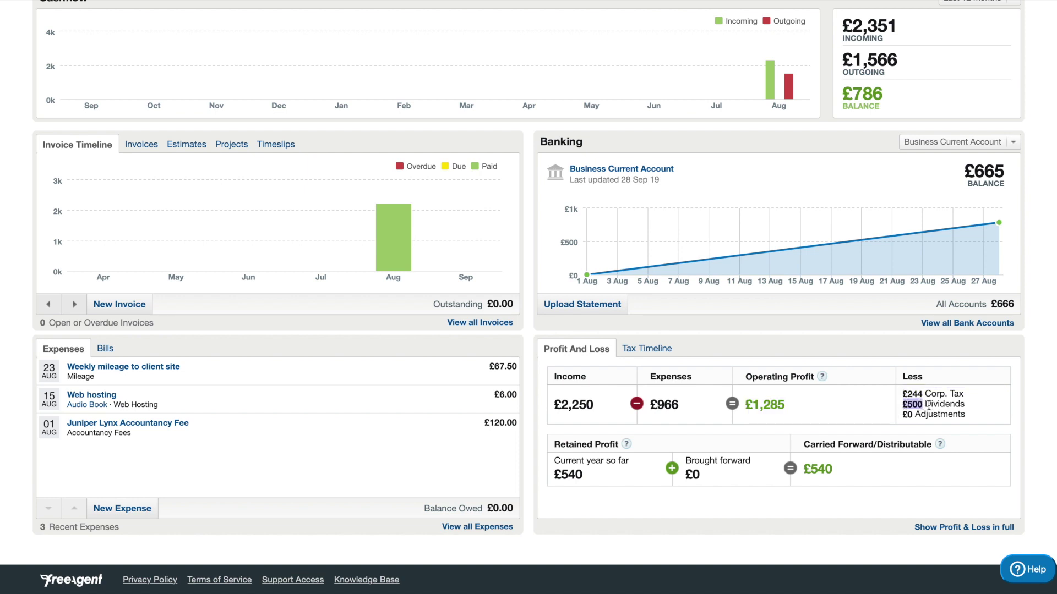
# Compare the distributable profit with the Expenses and Income figures in the Profit And Loss summary.
pyautogui.moveTo(839, 471); pyautogui.dragTo(813, 467)
pyautogui.click(815, 468)
pyautogui.moveTo(651, 378); pyautogui.dragTo(668, 406)
pyautogui.doubleClick(667, 404)
pyautogui.click(569, 408)
pyautogui.moveTo(595, 404); pyautogui.dragTo(554, 401)
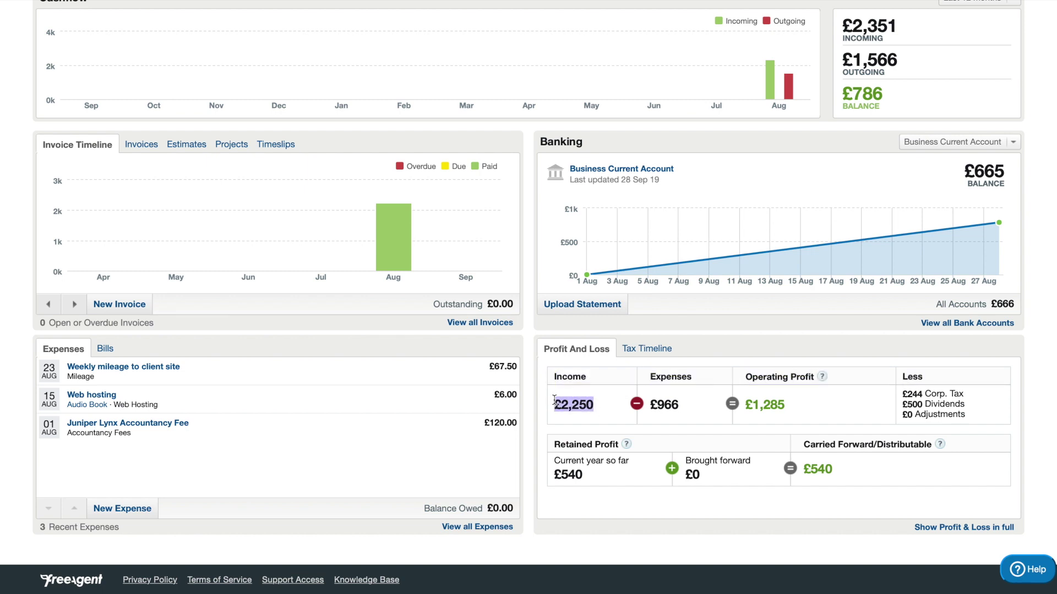